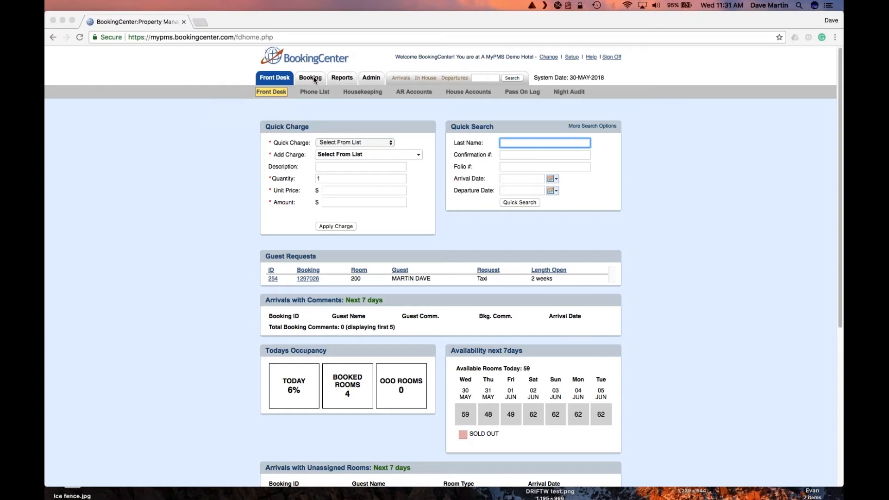
Launch the Group Booking Wizard from the Booking tab's dropdown on the front desk page.
{"action": "left_click", "coordinate": [315, 79]}
{"action": "mouse_move", "coordinate": [310, 78]}
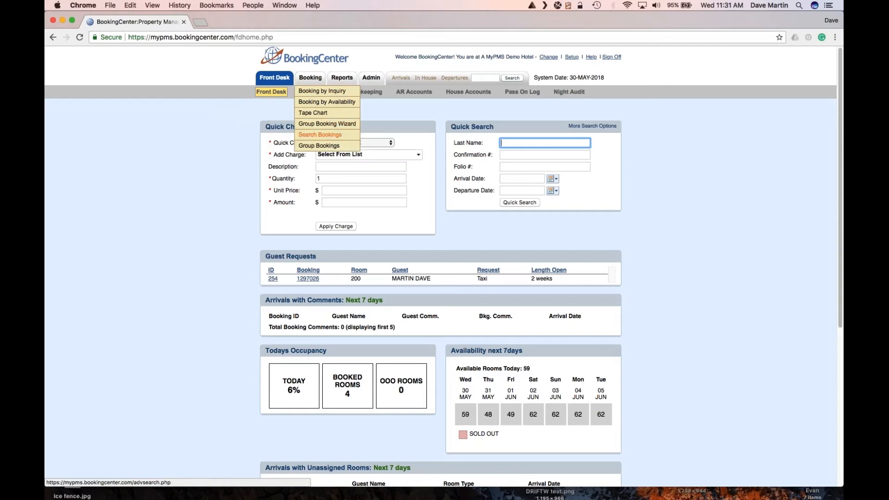
{"action": "left_click", "coordinate": [313, 124]}
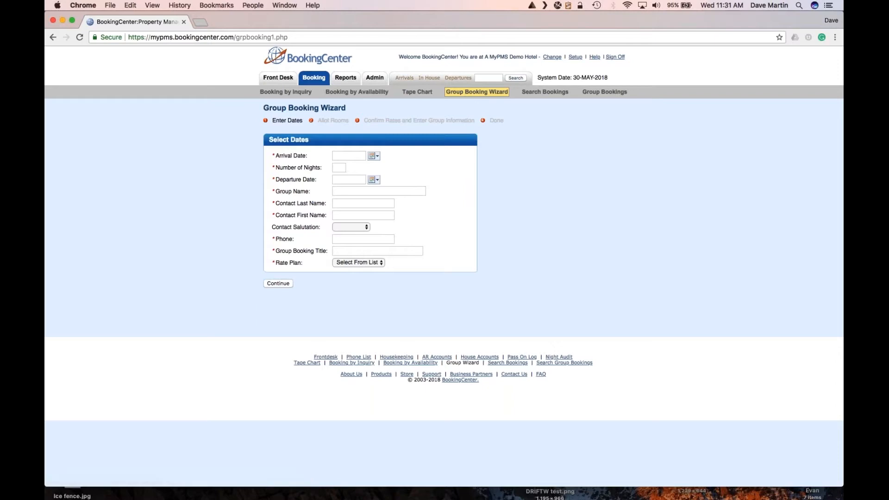
Set the arrival date to 30 May 2018 for a 5-night stay.
{"action": "left_click", "coordinate": [374, 157]}
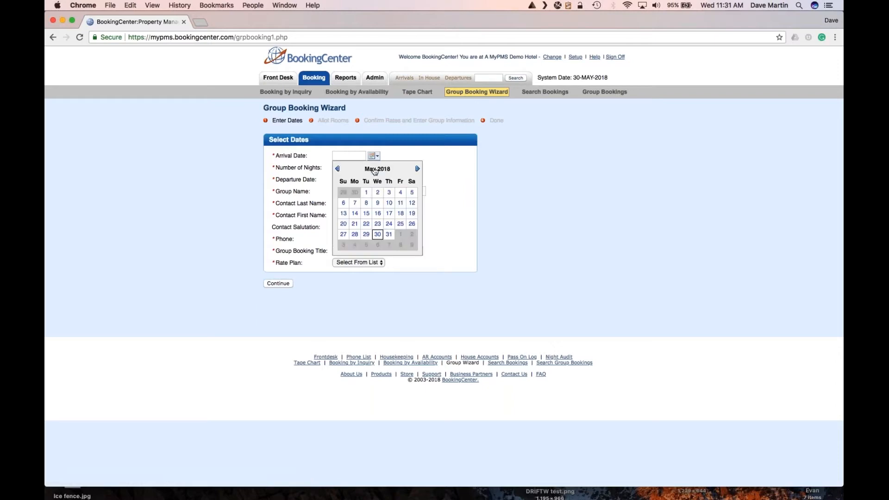
{"action": "left_click", "coordinate": [376, 232]}
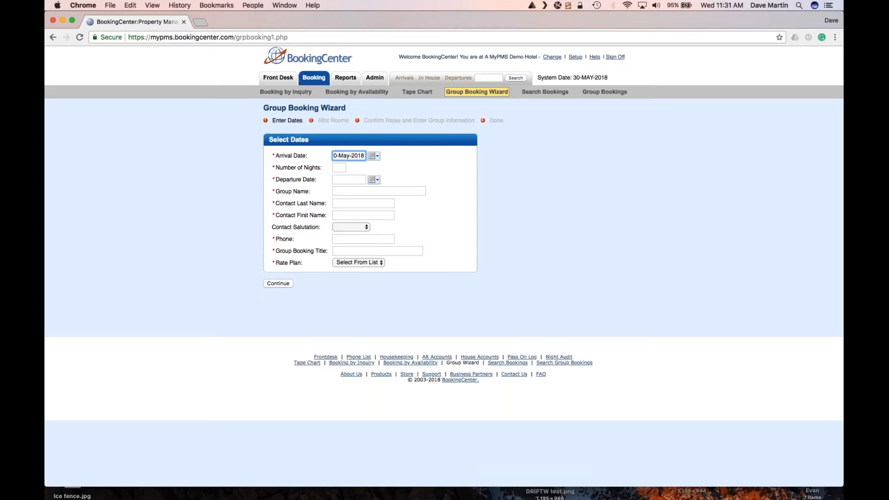
{"action": "left_click", "coordinate": [341, 168]}
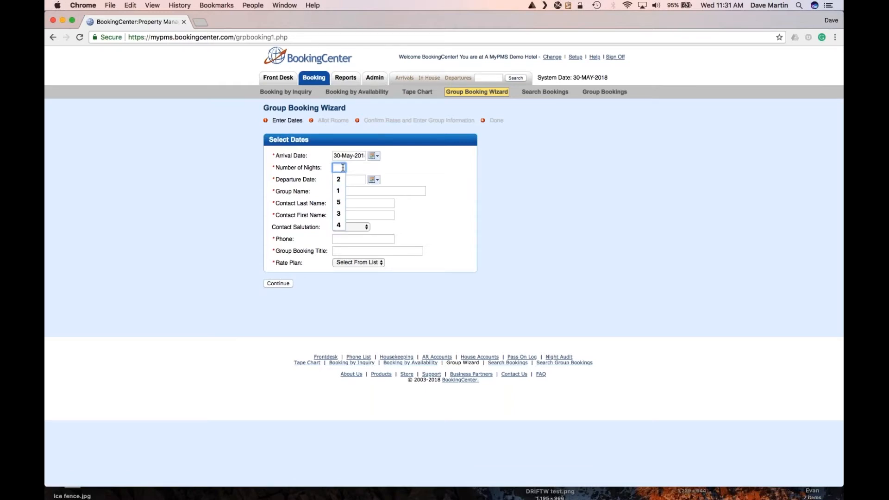
{"action": "type", "text": "5"}
{"action": "left_click", "coordinate": [345, 183]}
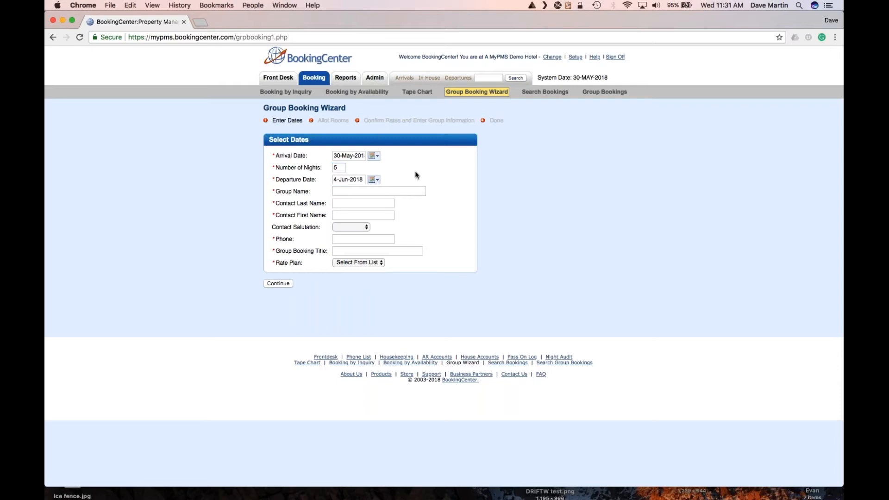
Enter group name 'Test GB' and fill the contact's name and phone from a saved entry.
{"action": "left_click", "coordinate": [341, 192]}
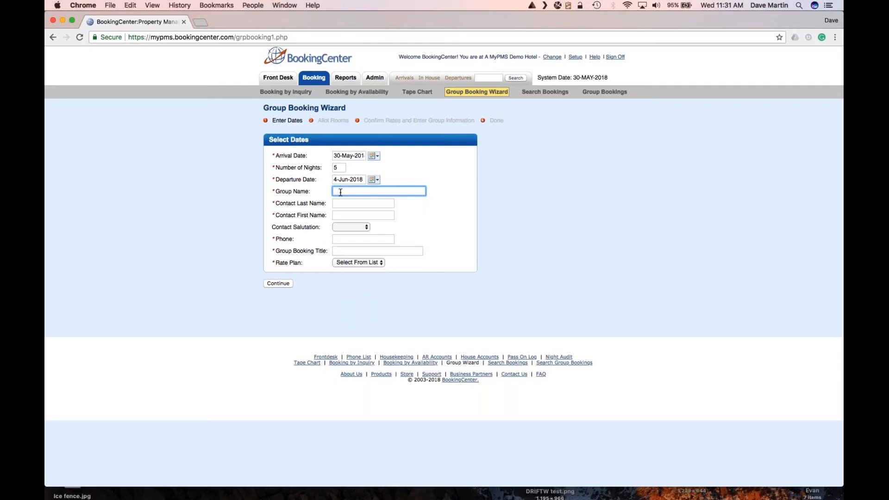
{"action": "type", "text": "Test GB"}
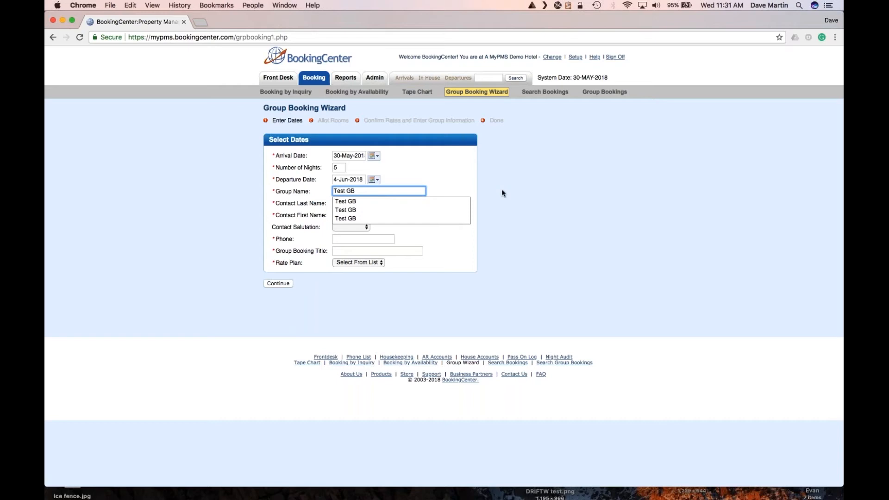
{"action": "key", "text": "Tab"}
{"action": "left_click", "coordinate": [362, 203]}
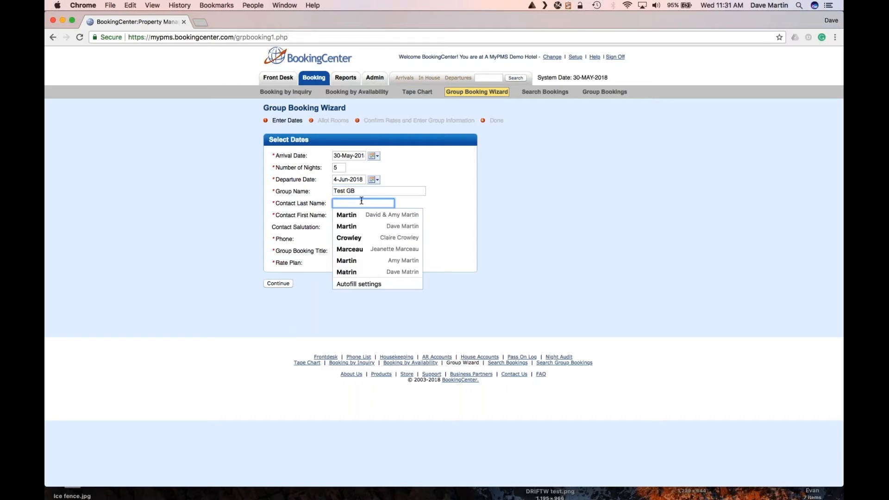
{"action": "type", "text": "Martin"}
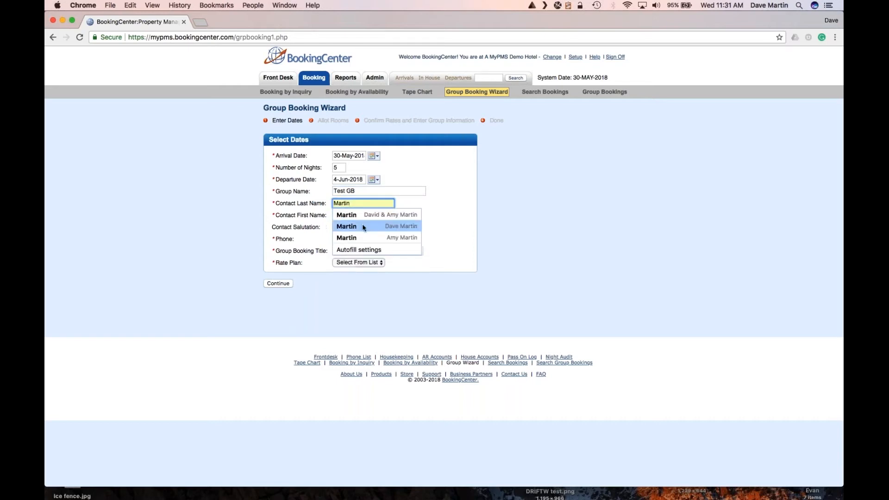
{"action": "left_click", "coordinate": [363, 226]}
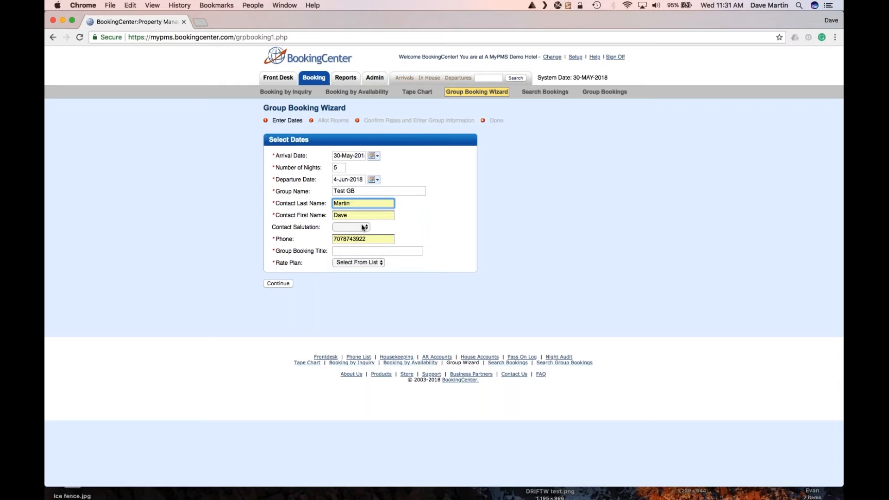
Set the booking title to 'Test GB' from the suggestions.
{"action": "left_click", "coordinate": [347, 250]}
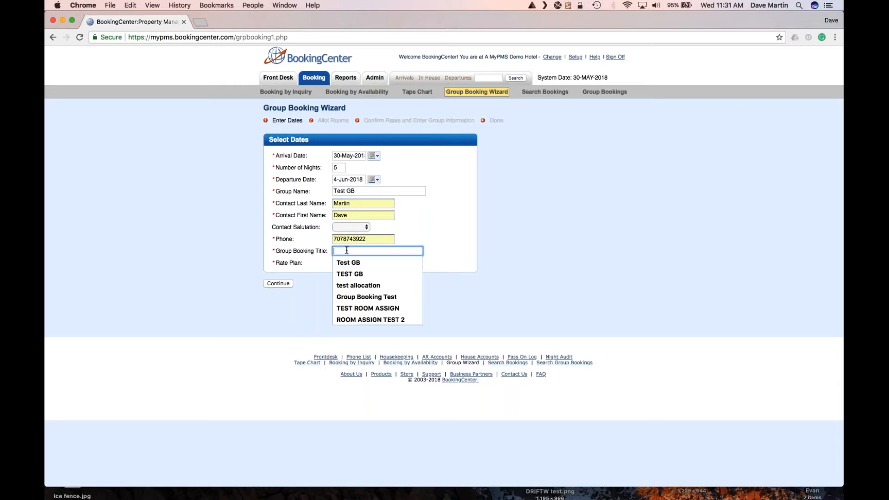
{"action": "key", "text": "Down"}
{"action": "key", "text": "Return"}
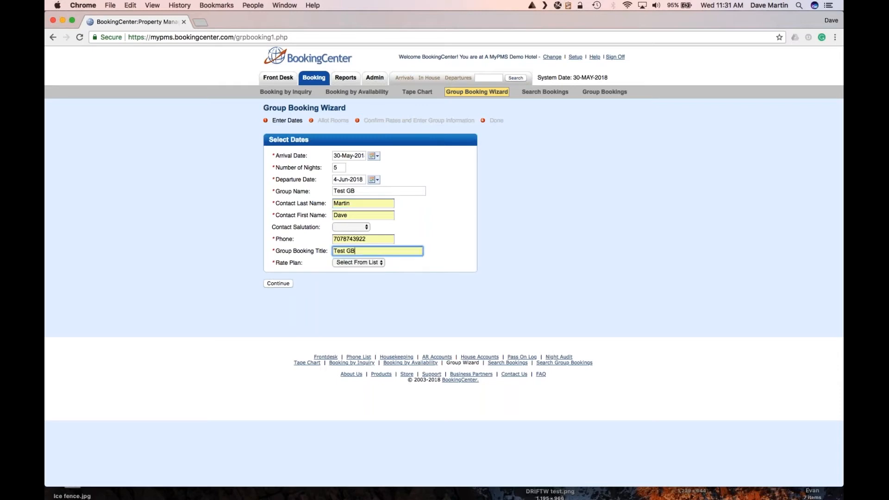
{"action": "left_click", "coordinate": [475, 273]}
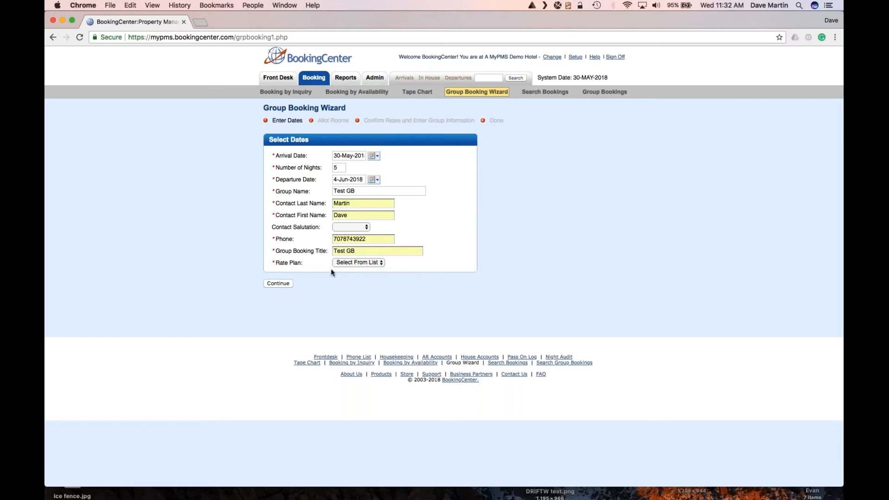
Choose the RACK rate plan and proceed to the Allot Rooms step.
{"action": "left_click", "coordinate": [348, 263]}
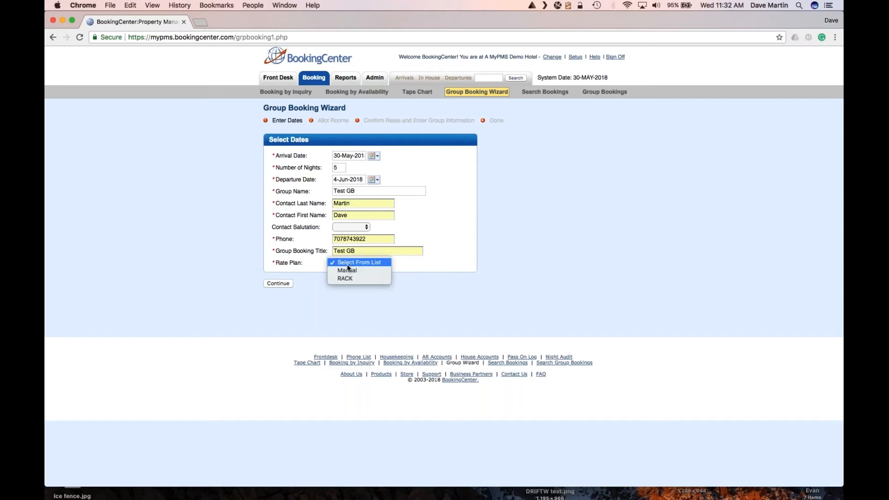
{"action": "left_click", "coordinate": [348, 277]}
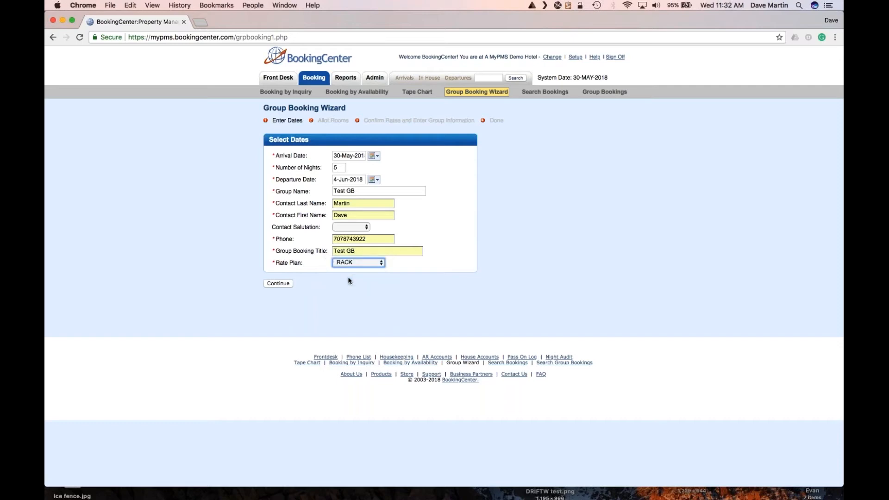
{"action": "left_click", "coordinate": [278, 283]}
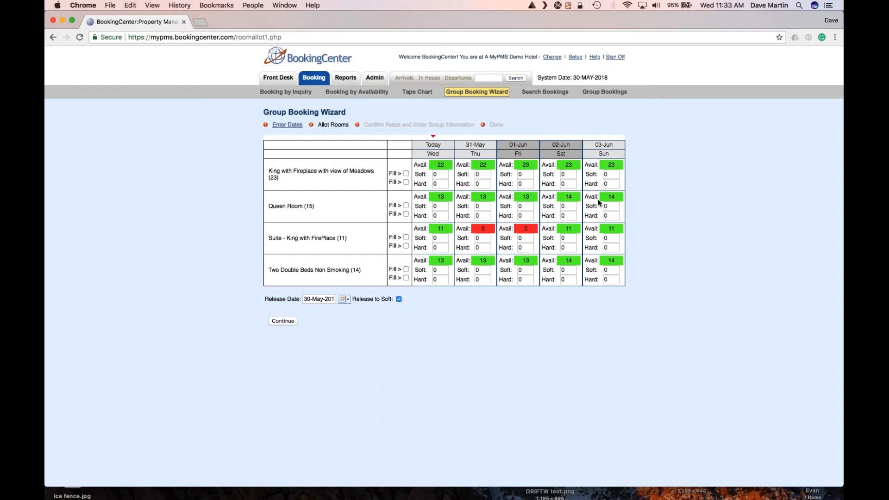
Enter 13 hard Queen Rooms for Wednesday and fill that allotment across all nights.
{"action": "left_click", "coordinate": [435, 215]}
{"action": "type", "text": "13"}
{"action": "left_click", "coordinate": [406, 213]}
On the rates step, set the first night's Queen Room rate to 45 and copy it to all nights.
{"action": "left_click", "coordinate": [283, 321]}
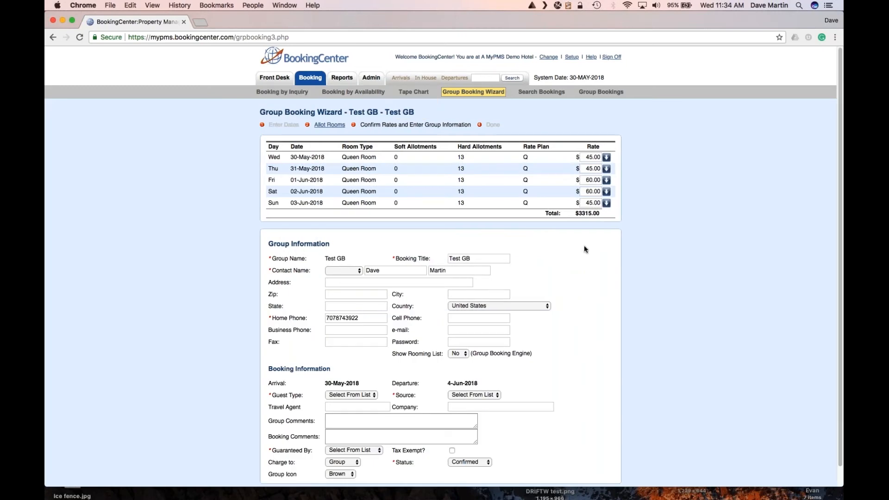
{"action": "double_click", "coordinate": [585, 157]}
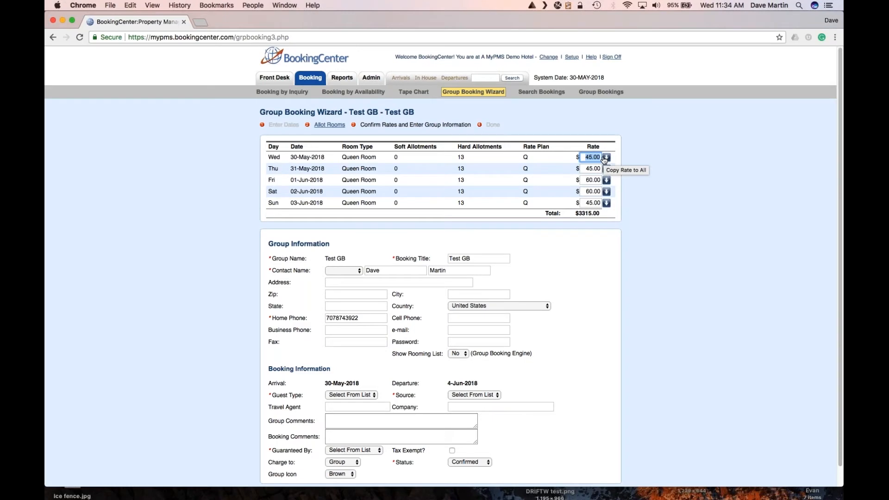
{"action": "type", "text": "4"}
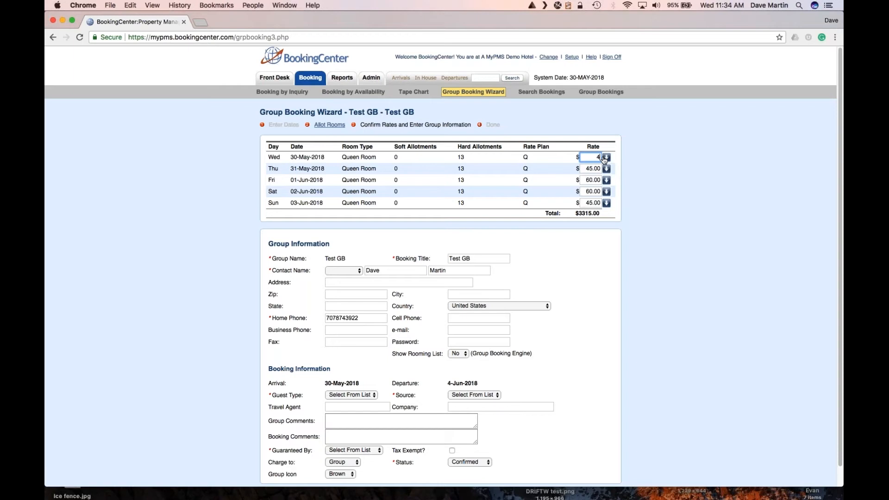
{"action": "type", "text": "5"}
{"action": "left_click", "coordinate": [606, 157]}
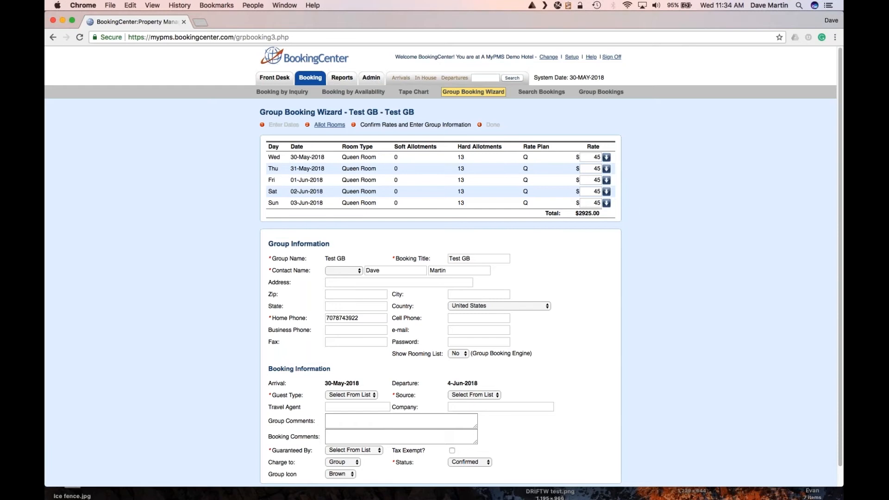
{"action": "scroll", "coordinate": [515, 394], "scroll_direction": "down", "scroll_amount": 1}
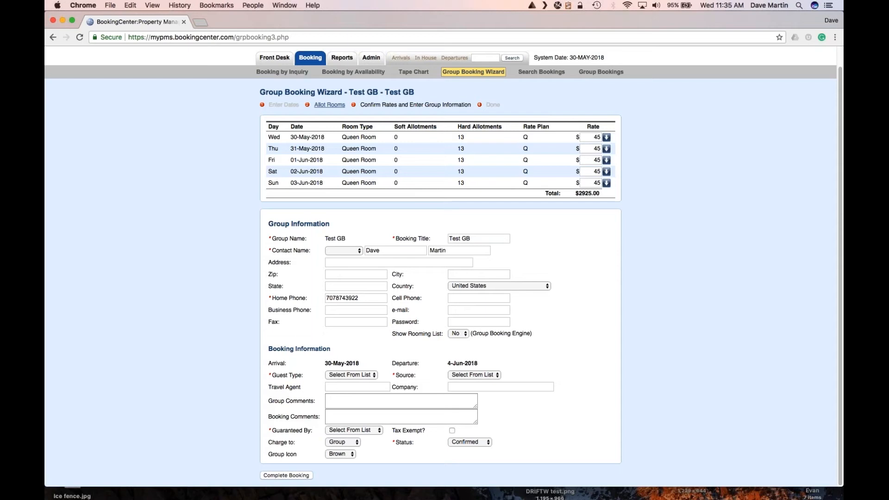
Leave the address empty and fill the group password from the browser's saved suggestion.
{"action": "left_click", "coordinate": [353, 262]}
{"action": "left_click", "coordinate": [283, 284]}
{"action": "left_click", "coordinate": [455, 322]}
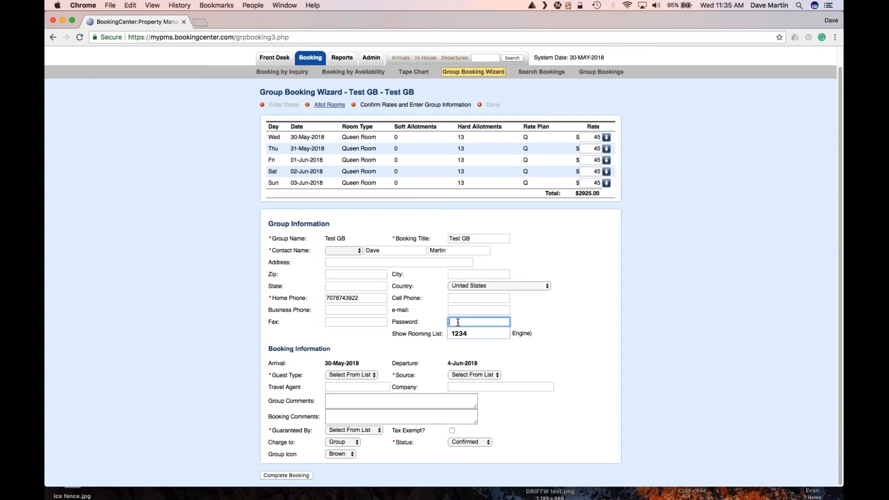
{"action": "left_click", "coordinate": [463, 334]}
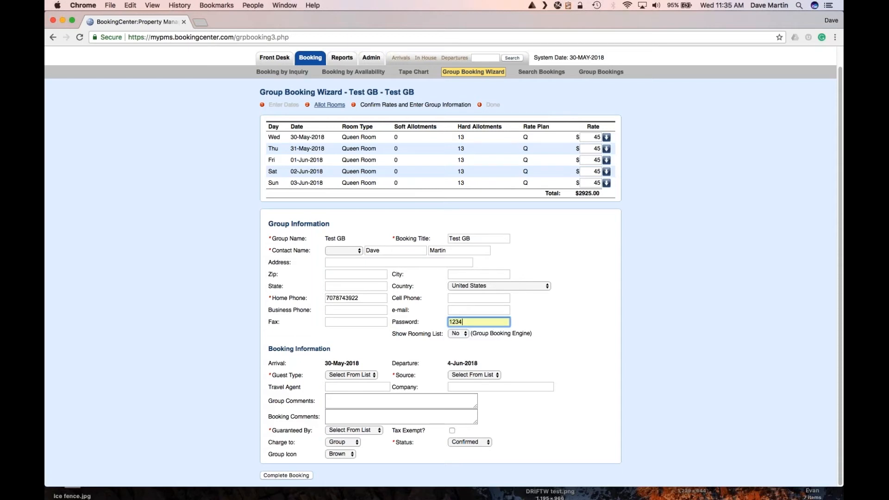
{"action": "left_click", "coordinate": [530, 322]}
{"action": "mouse_move", "coordinate": [469, 317]}
Set guest type Tourist, booking source Phone, no comments, and guarantee by Cash.
{"action": "left_click", "coordinate": [352, 376]}
{"action": "left_click", "coordinate": [350, 383]}
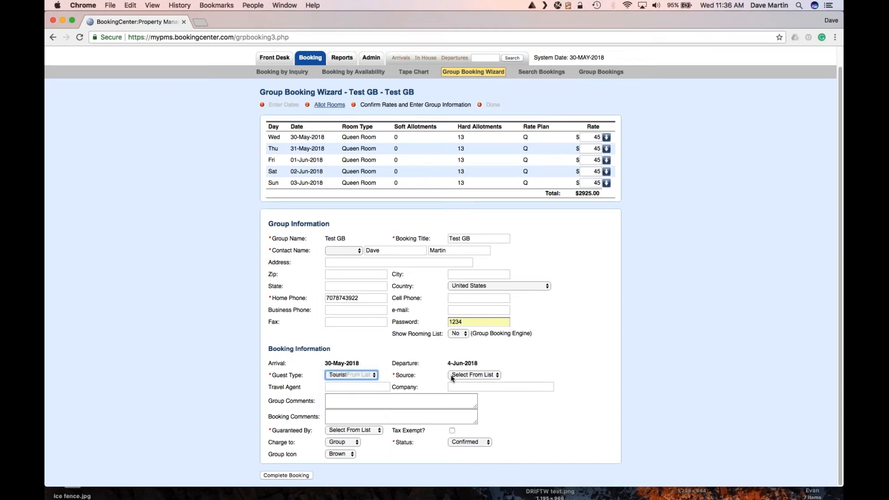
{"action": "left_click", "coordinate": [463, 376]}
{"action": "left_click", "coordinate": [464, 390]}
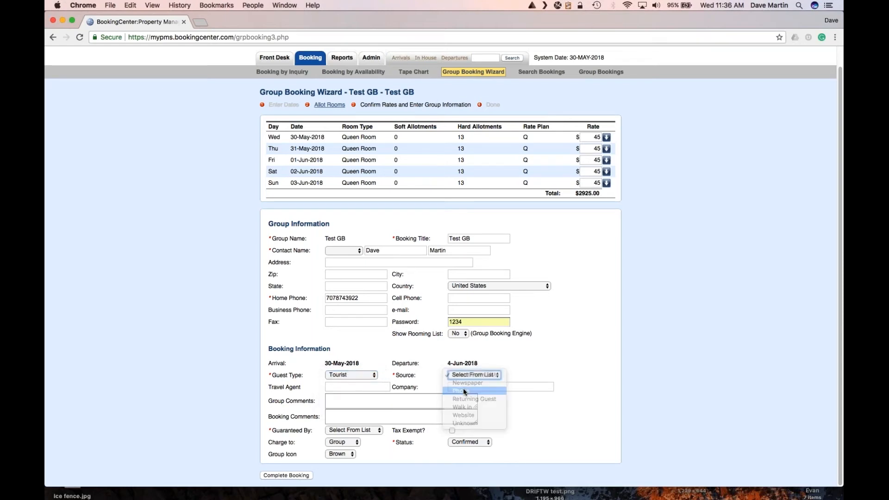
{"action": "left_click", "coordinate": [343, 400]}
{"action": "left_click", "coordinate": [346, 417]}
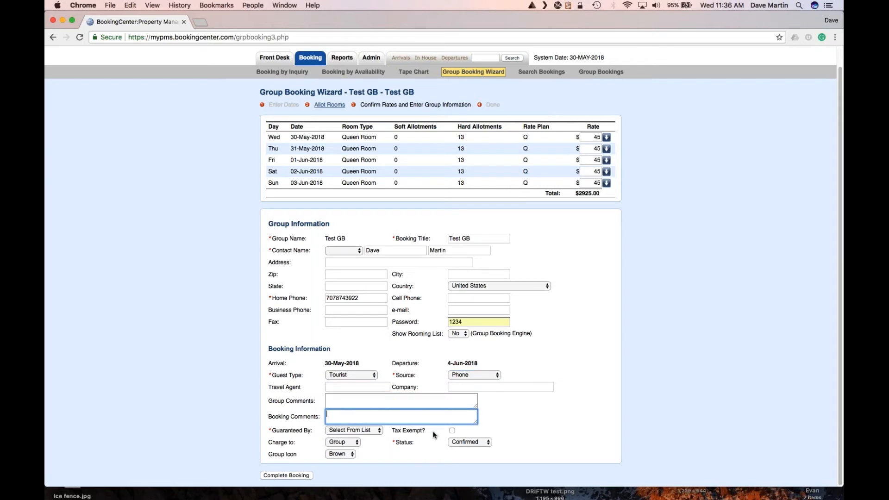
{"action": "left_click", "coordinate": [281, 414]}
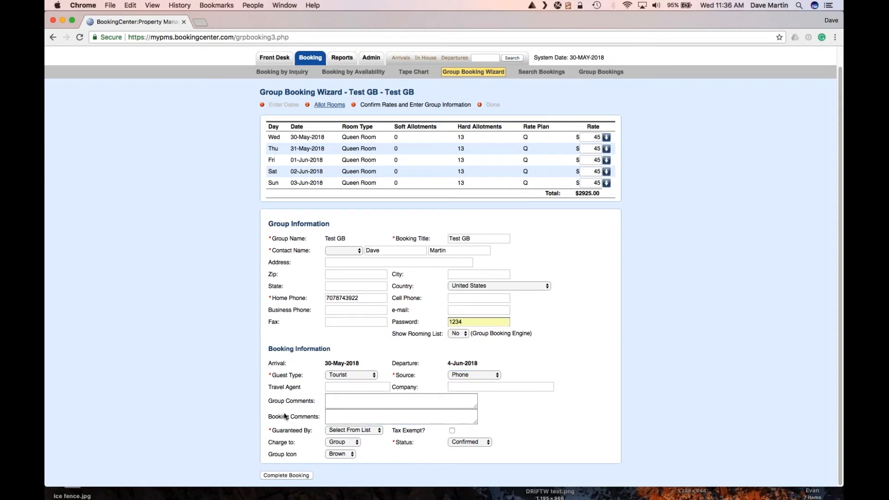
{"action": "left_click", "coordinate": [345, 429]}
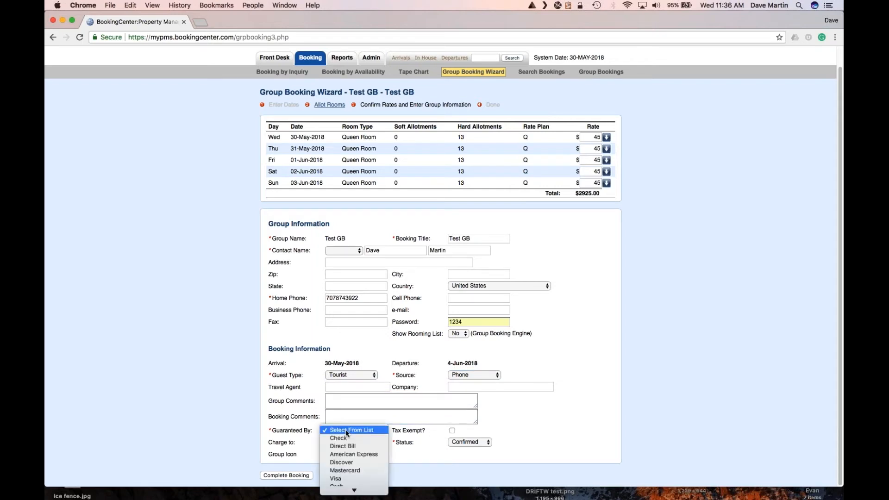
{"action": "left_click", "coordinate": [347, 484]}
{"action": "left_click", "coordinate": [380, 445]}
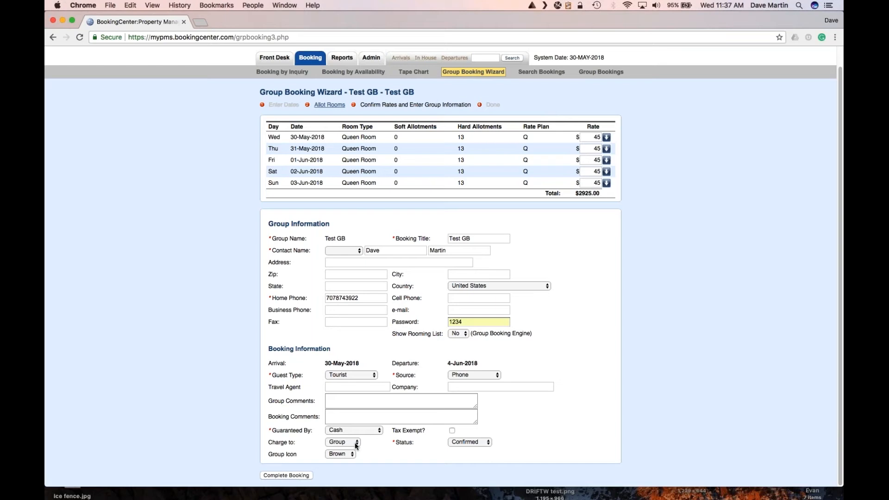
Bill charges to the group, make the group icon Blue, and complete the booking.
{"action": "left_click", "coordinate": [357, 446]}
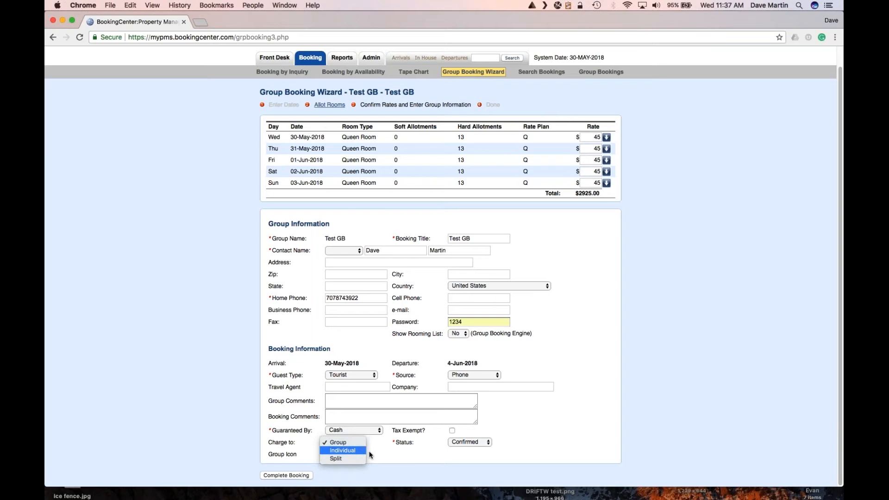
{"action": "left_click", "coordinate": [344, 443]}
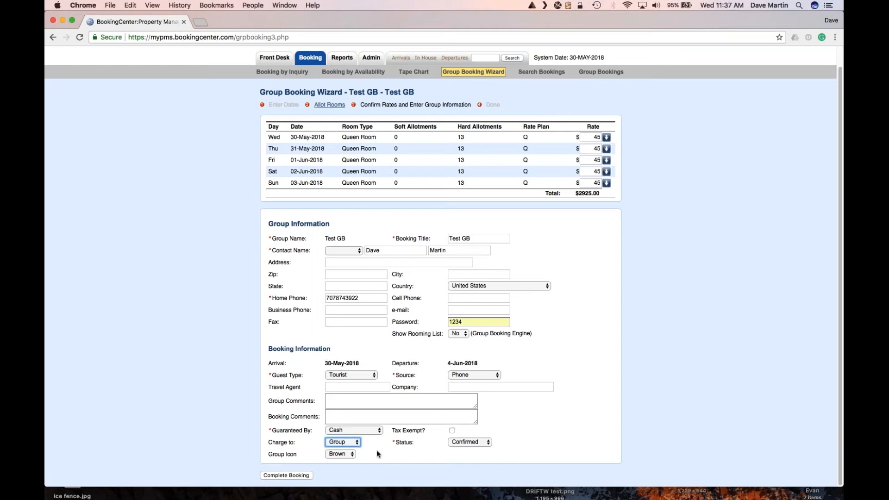
{"action": "left_click", "coordinate": [347, 455]}
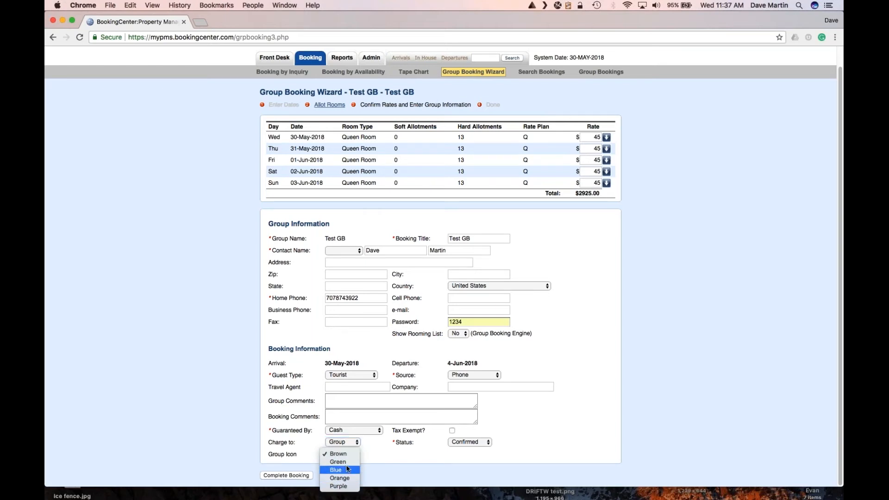
{"action": "left_click", "coordinate": [348, 470]}
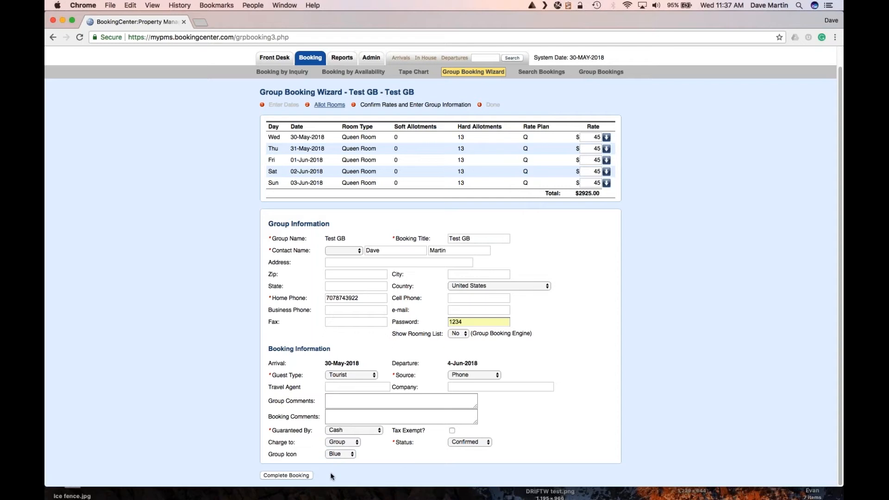
{"action": "left_click", "coordinate": [305, 474]}
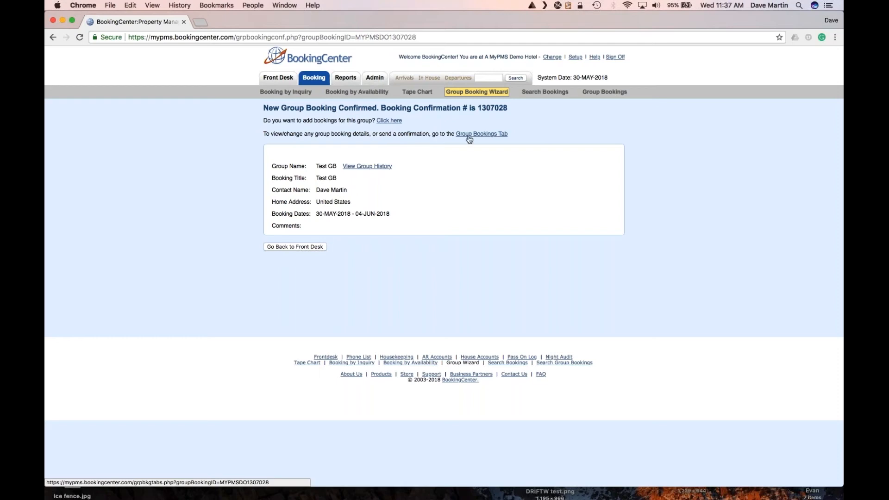
Return to the front desk and switch to Booking > Group Bookings.
{"action": "left_click", "coordinate": [308, 248]}
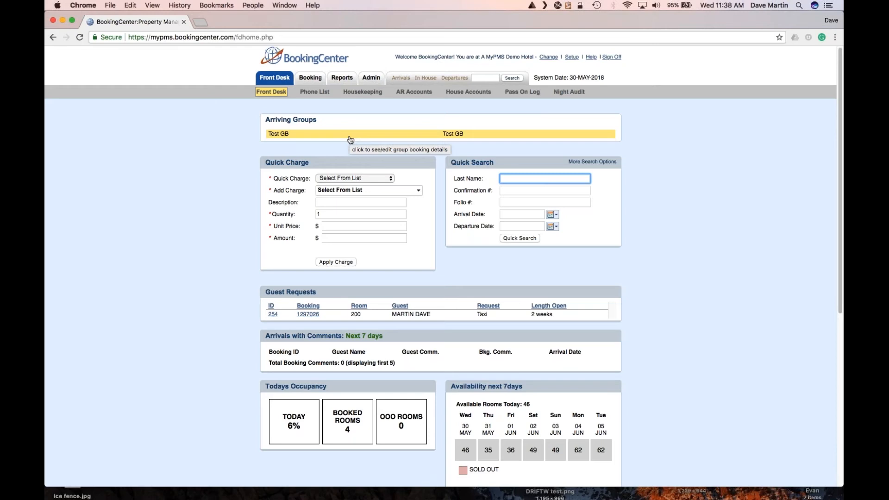
{"action": "mouse_move", "coordinate": [310, 78]}
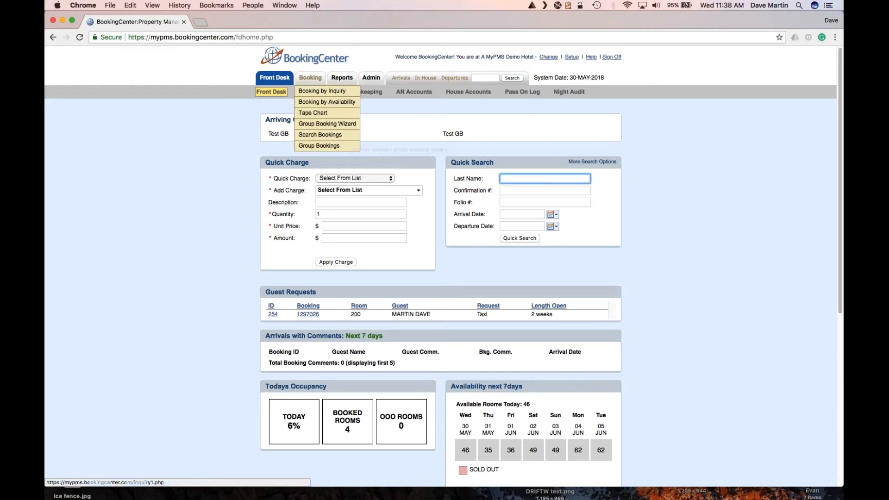
{"action": "left_click", "coordinate": [319, 145]}
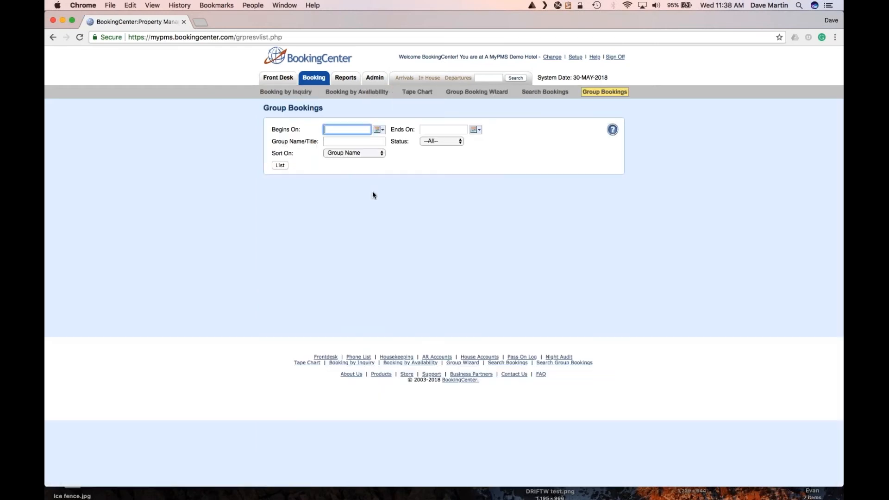
Search group bookings beginning 30-May-2018, sorted by Arrival Date, and open the Test GB booking.
{"action": "left_click", "coordinate": [379, 131]}
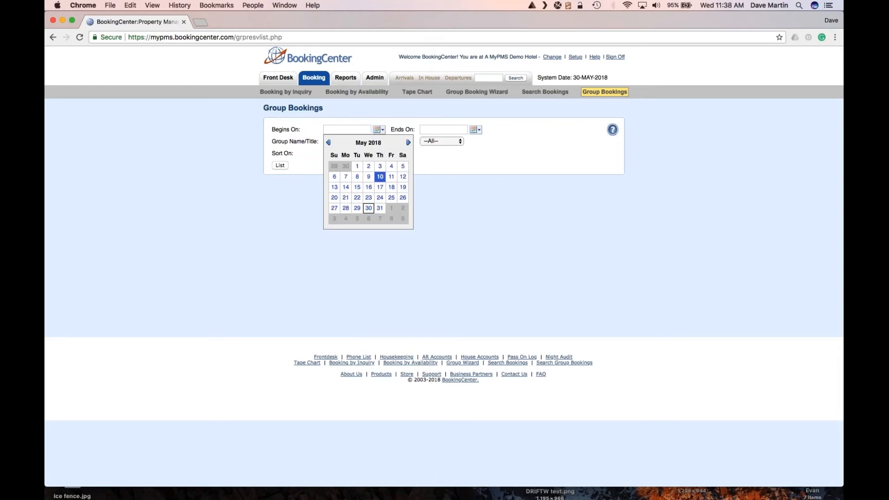
{"action": "left_click", "coordinate": [369, 208]}
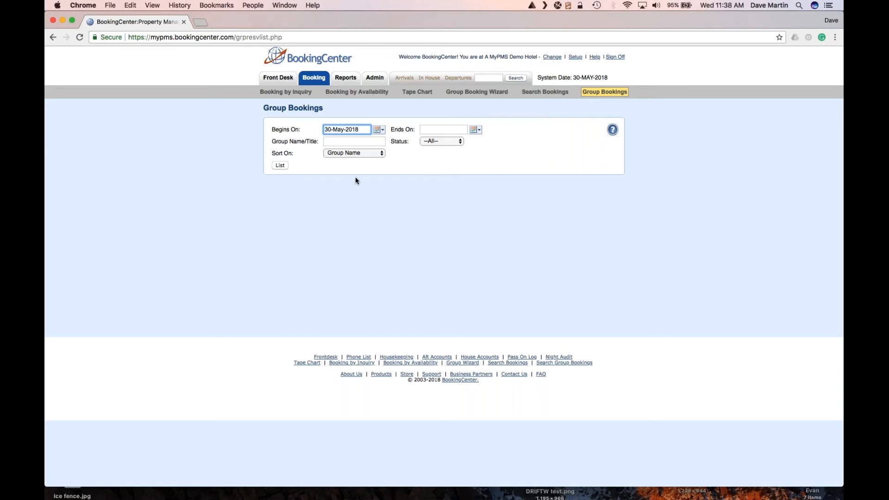
{"action": "left_click", "coordinate": [350, 153]}
{"action": "left_click", "coordinate": [351, 168]}
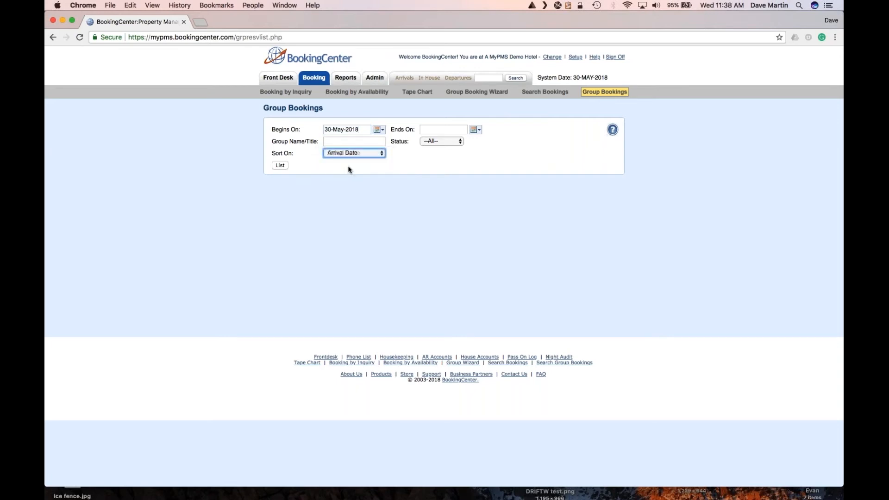
{"action": "left_click", "coordinate": [280, 165]}
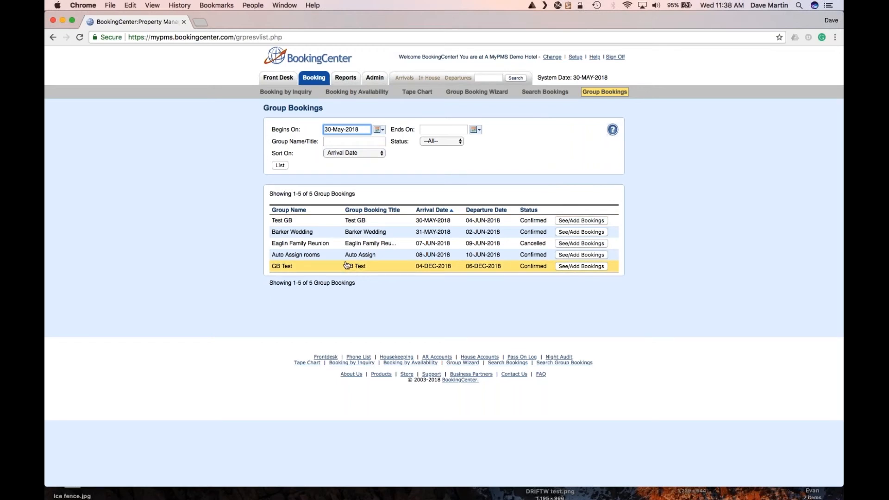
{"action": "left_click", "coordinate": [287, 222]}
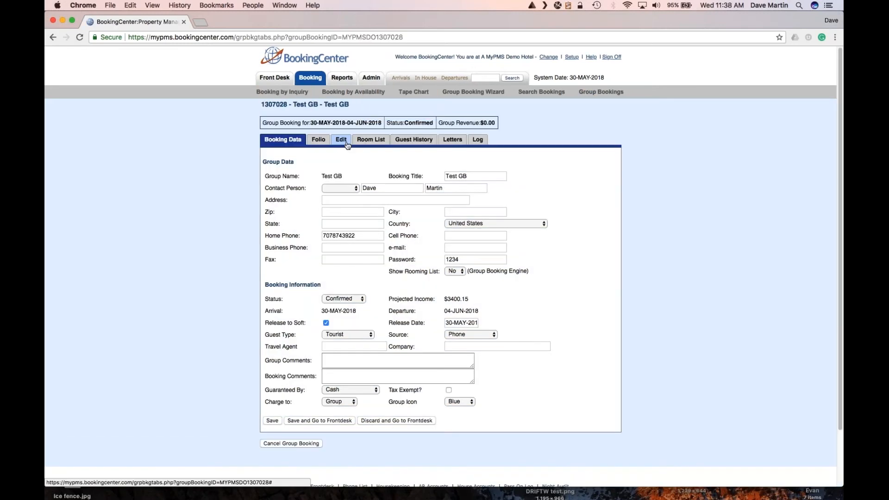
On the Room List, prepare a new booking with 2 guests, Queen Room type, room 113.
{"action": "left_click", "coordinate": [368, 142]}
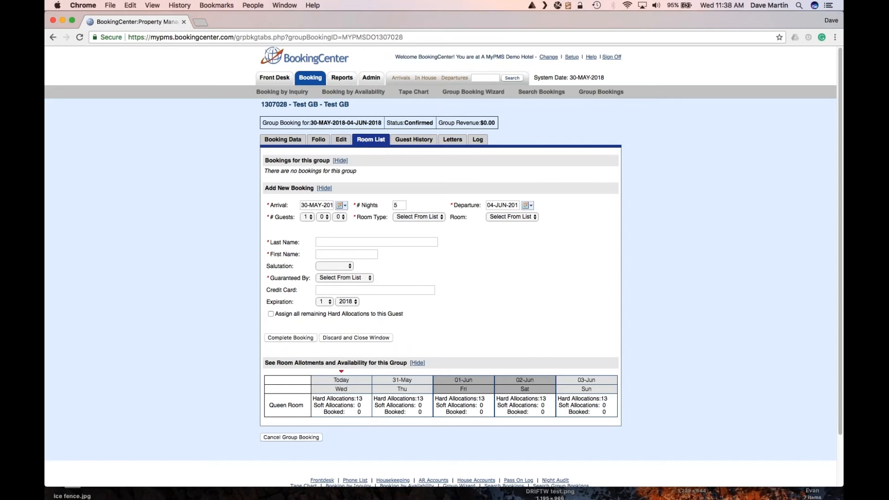
{"action": "left_click", "coordinate": [309, 217]}
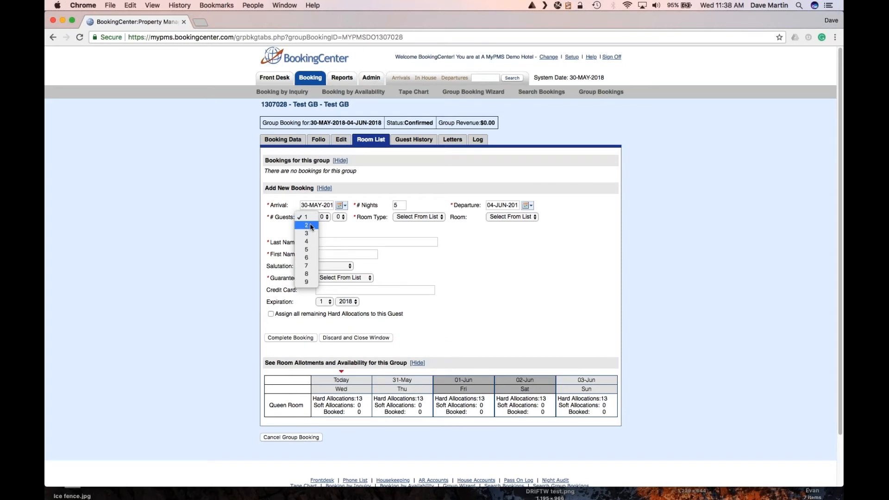
{"action": "left_click", "coordinate": [310, 225]}
{"action": "left_click", "coordinate": [412, 216]}
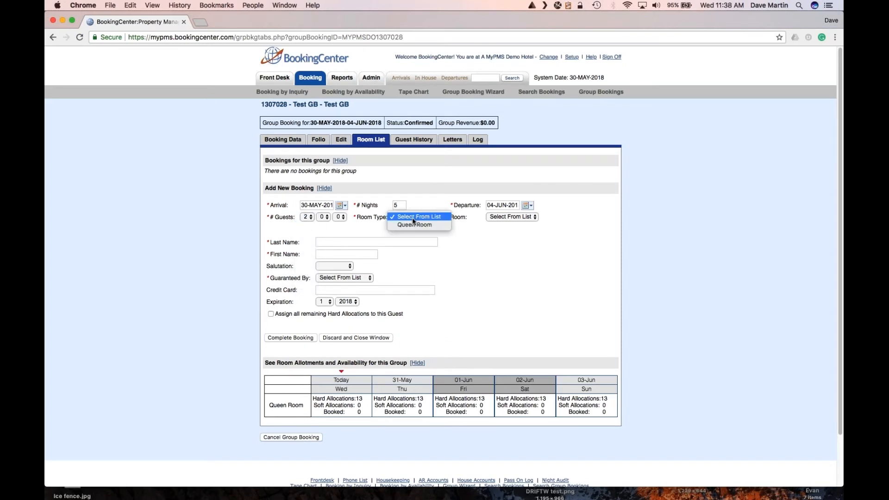
{"action": "left_click", "coordinate": [414, 224]}
{"action": "left_click", "coordinate": [501, 218]}
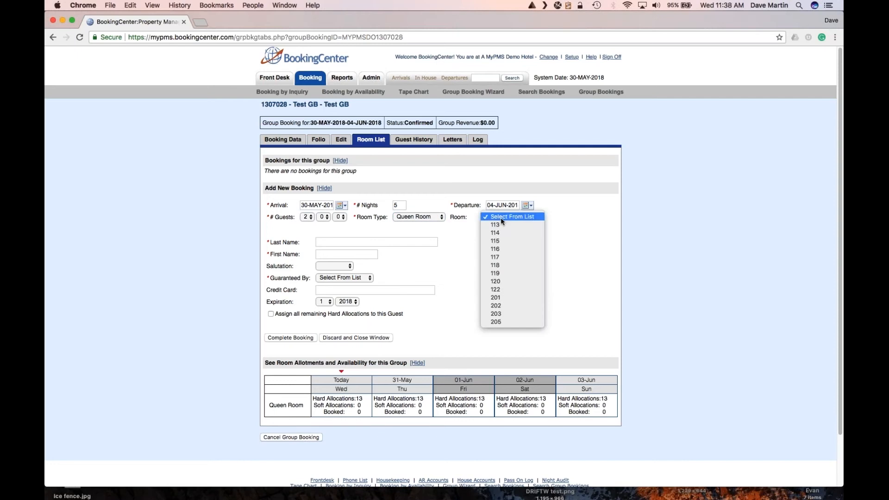
{"action": "left_click", "coordinate": [500, 225]}
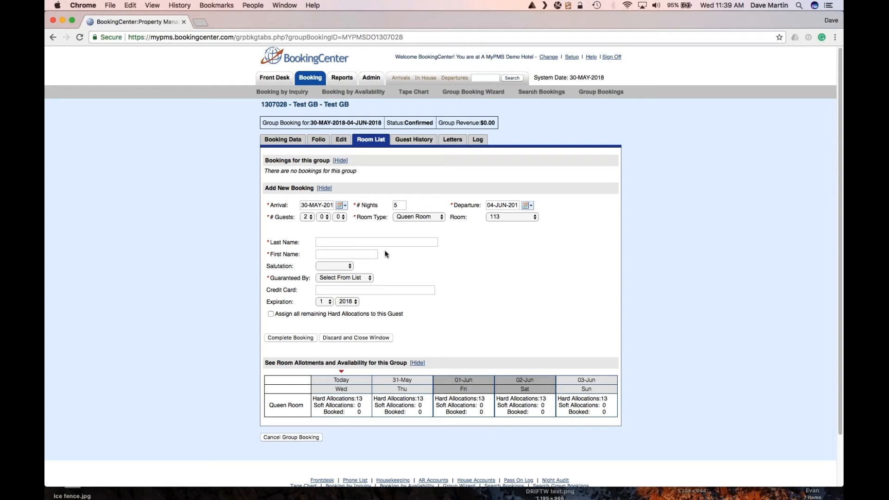
Book guest TEST GB / TEST, guaranteed by Cash, into all remaining hard allocations.
{"action": "left_click", "coordinate": [343, 242]}
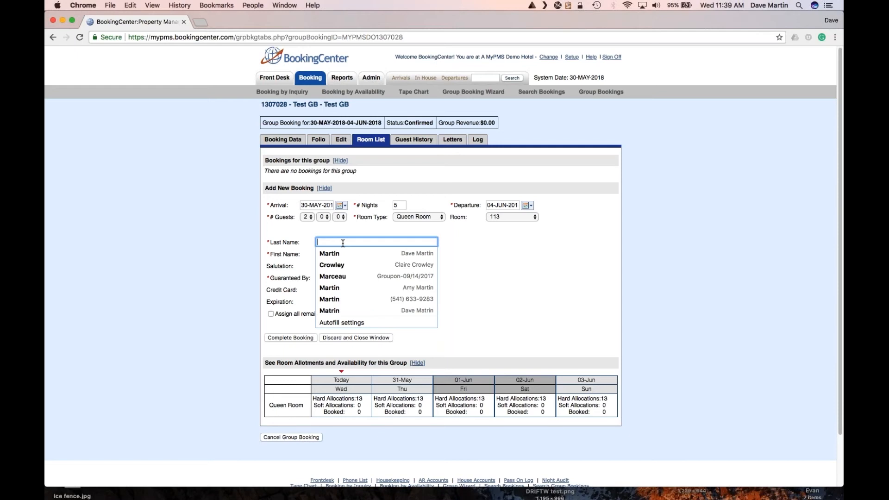
{"action": "type", "text": "TEST "}
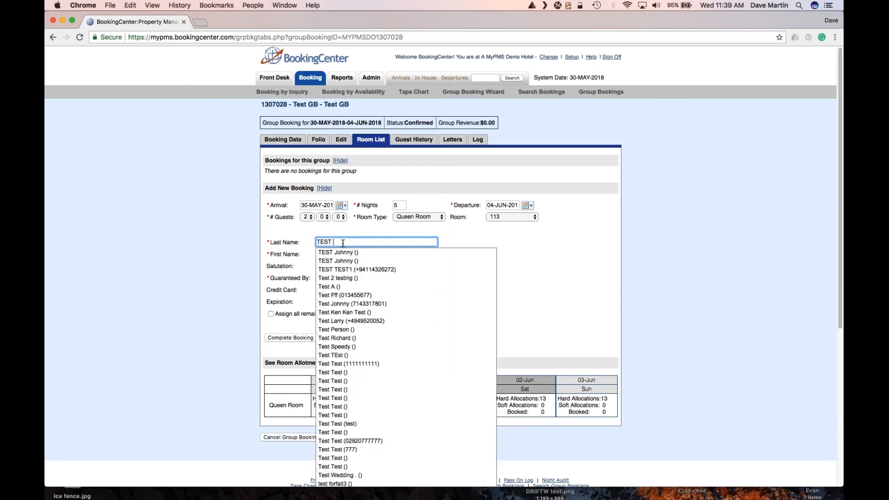
{"action": "type", "text": "GB"}
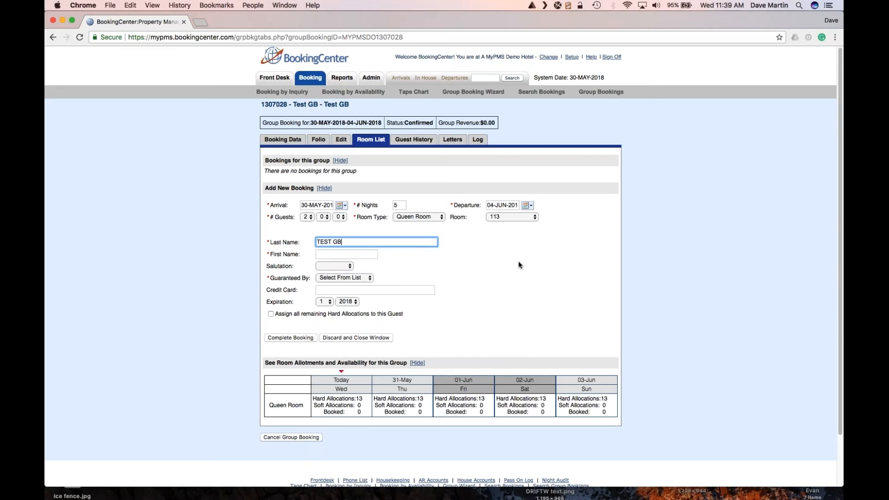
{"action": "left_click", "coordinate": [336, 254]}
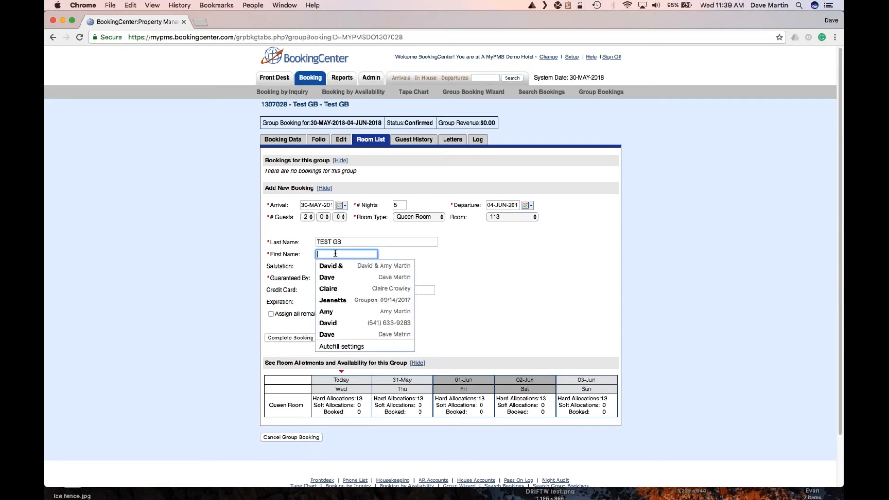
{"action": "type", "text": "TEST"}
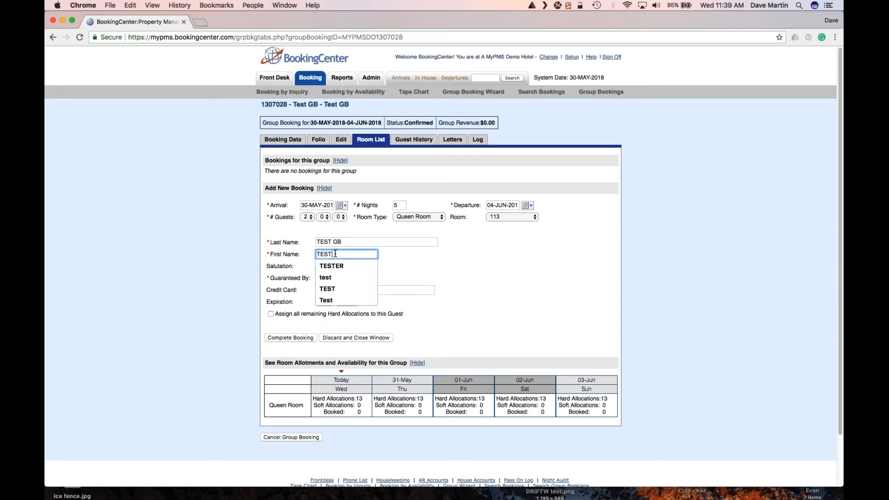
{"action": "left_click", "coordinate": [387, 276]}
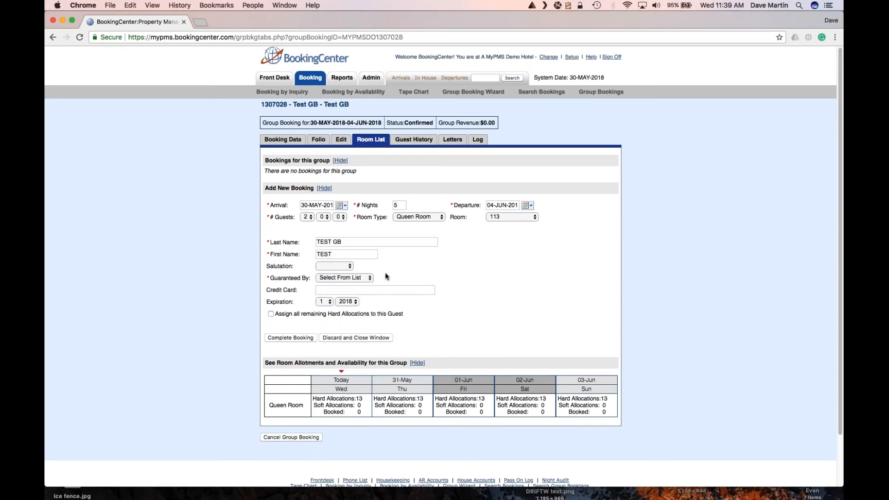
{"action": "left_click", "coordinate": [325, 278]}
{"action": "left_click", "coordinate": [327, 334]}
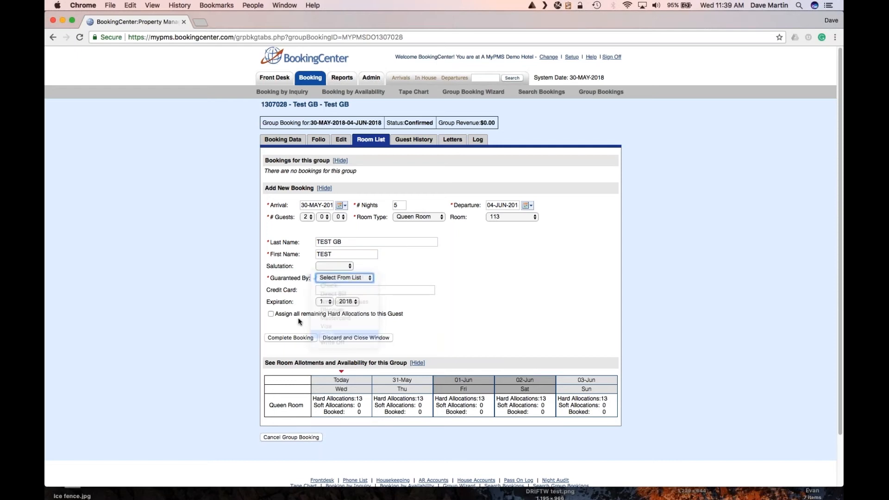
{"action": "left_click", "coordinate": [270, 313]}
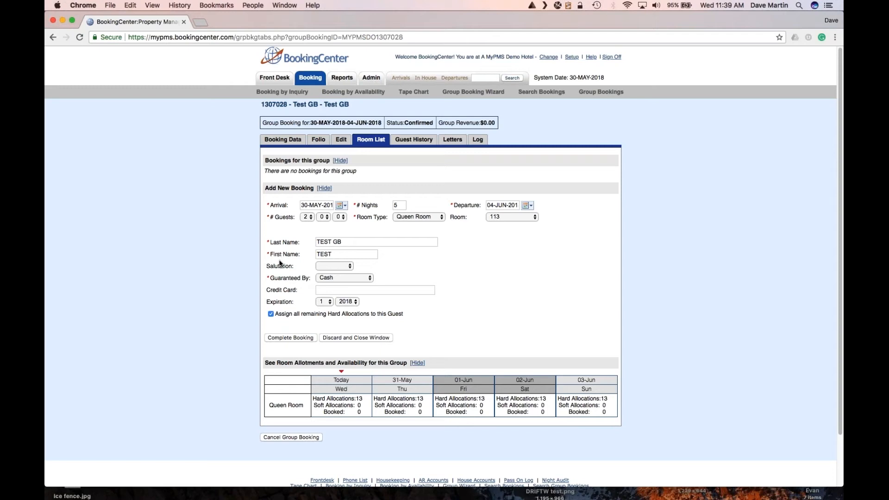
{"action": "left_click", "coordinate": [295, 338]}
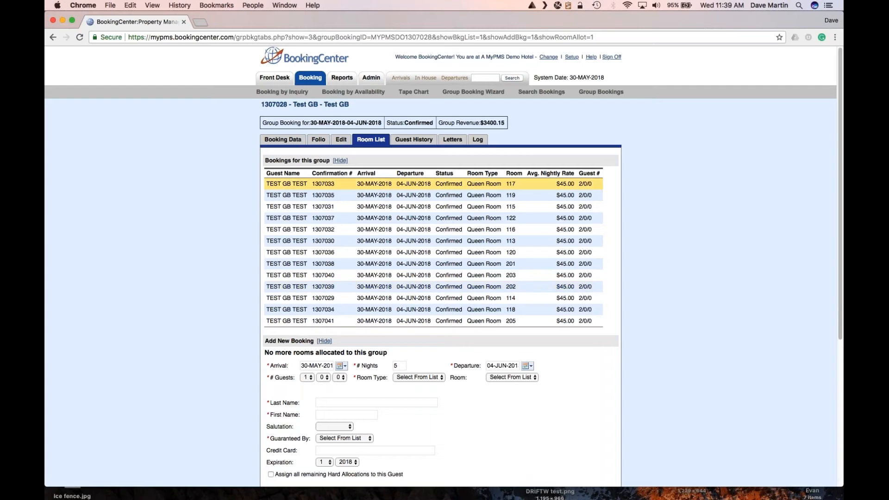
Open the booking details of the TEST GB stay in room 113 from the tape chart.
{"action": "left_click", "coordinate": [416, 96]}
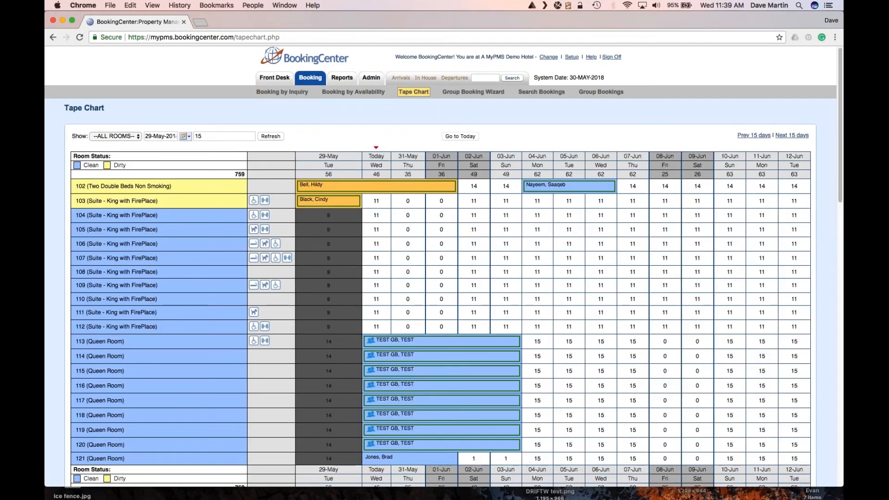
{"action": "scroll", "coordinate": [384, 186], "scroll_direction": "down", "scroll_amount": 5}
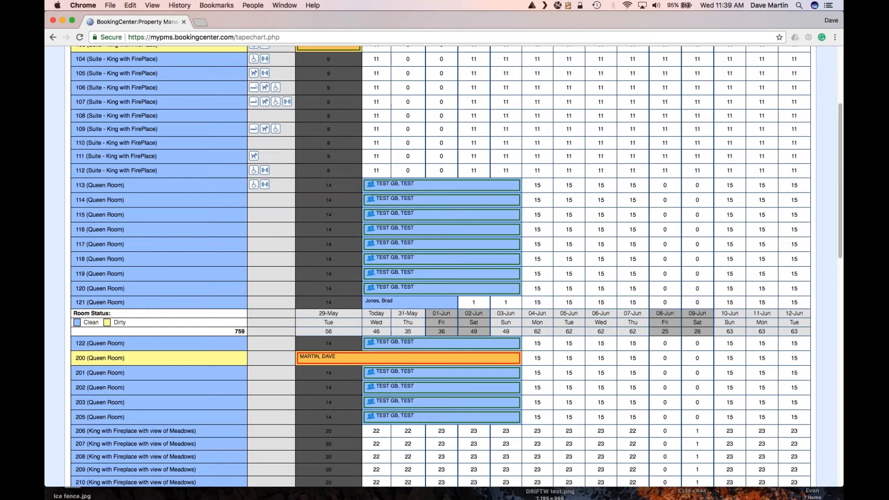
{"action": "left_click", "coordinate": [385, 187]}
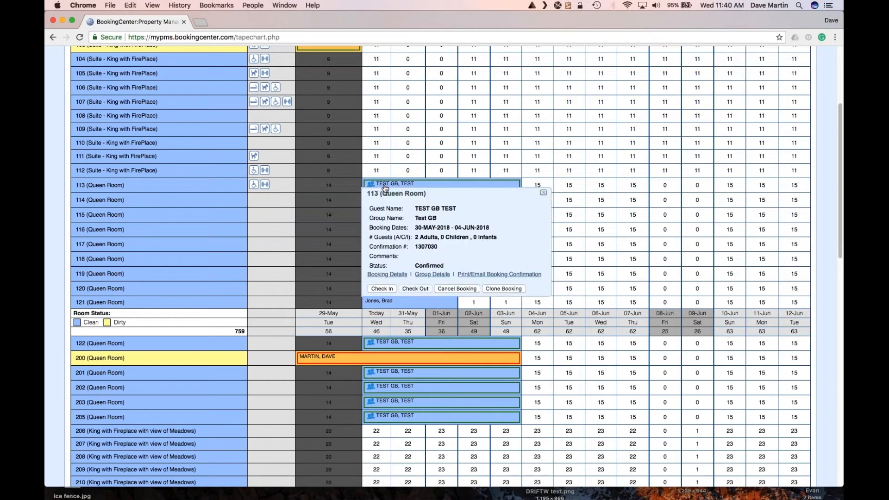
{"action": "left_click", "coordinate": [396, 276]}
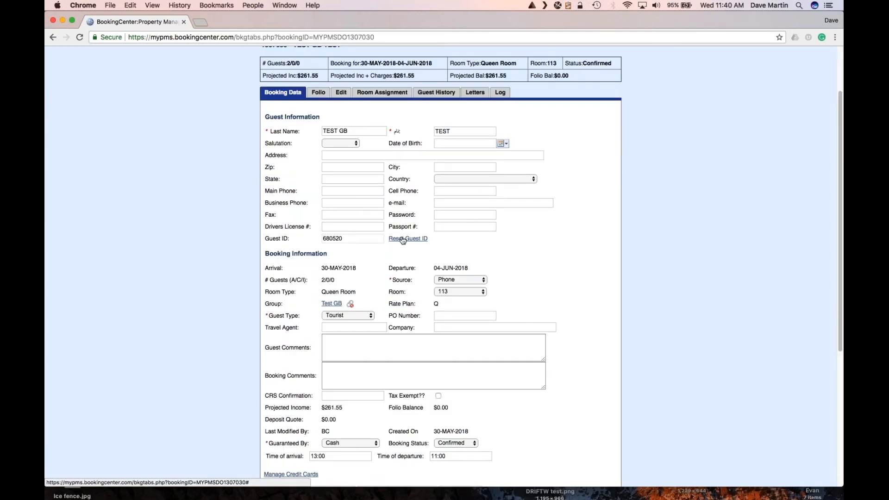
Reset the guest ID and link an existing guest profile found by last name.
{"action": "left_click", "coordinate": [402, 239]}
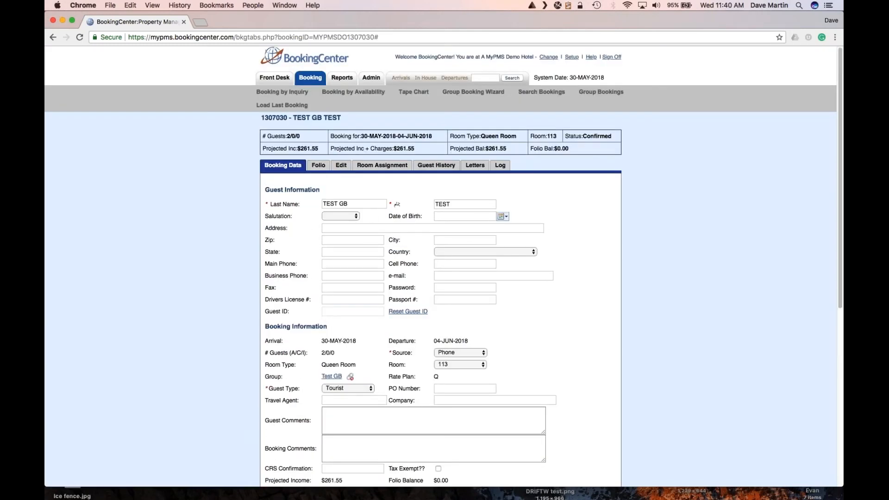
{"action": "type", "text": "Martin"}
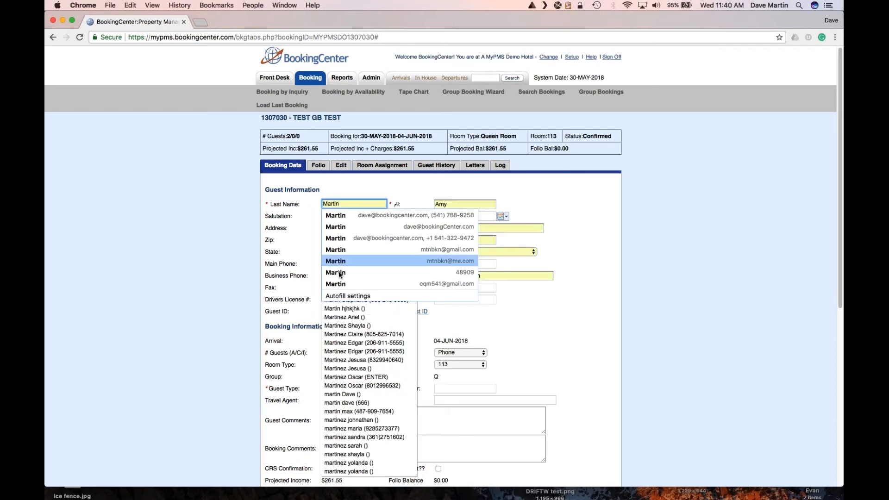
{"action": "key", "text": "Escape"}
{"action": "left_click", "coordinate": [344, 317]}
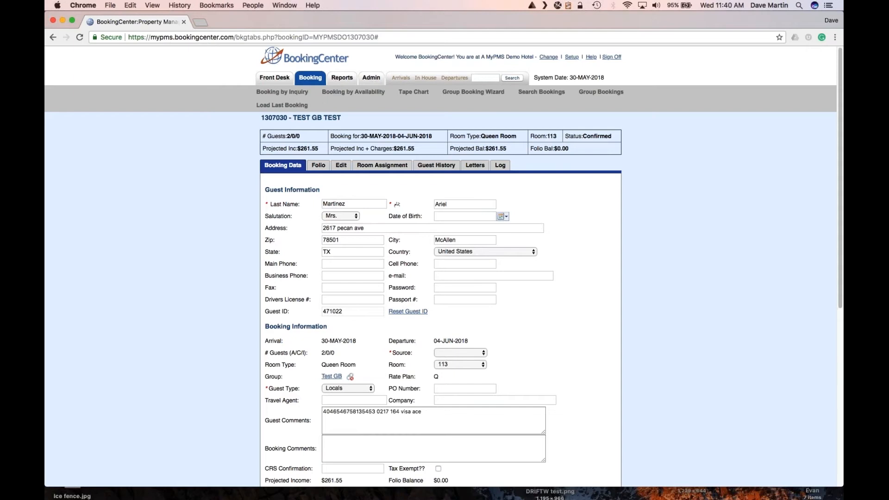
{"action": "scroll", "coordinate": [440, 267], "scroll_direction": "down", "scroll_amount": 1}
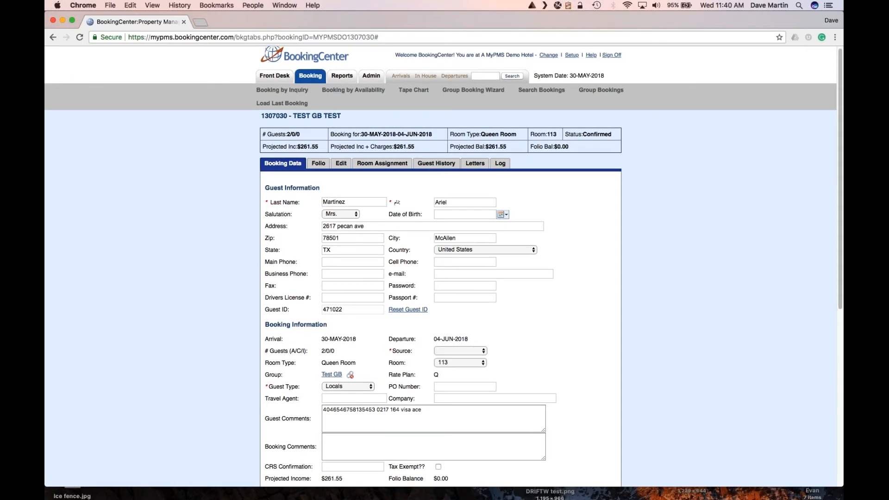
{"action": "scroll", "coordinate": [340, 332], "scroll_direction": "down", "scroll_amount": 10}
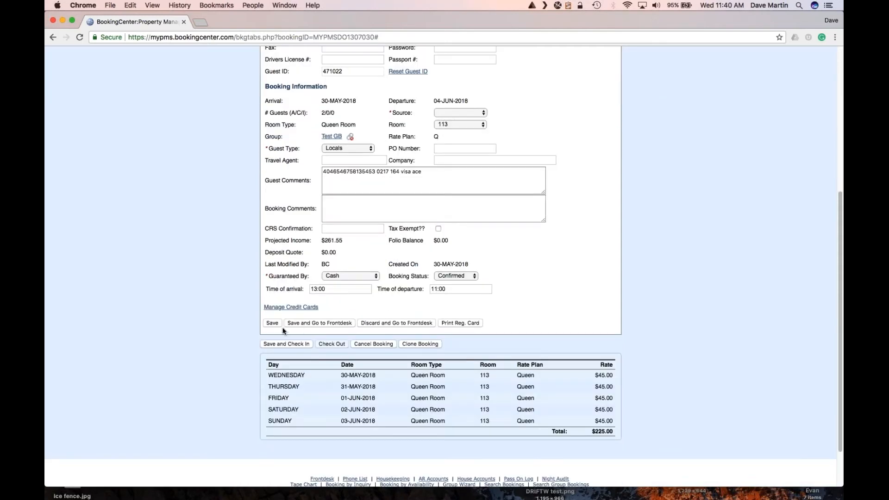
Set the booking source to Phone and save the room 113 booking.
{"action": "left_click", "coordinate": [273, 324]}
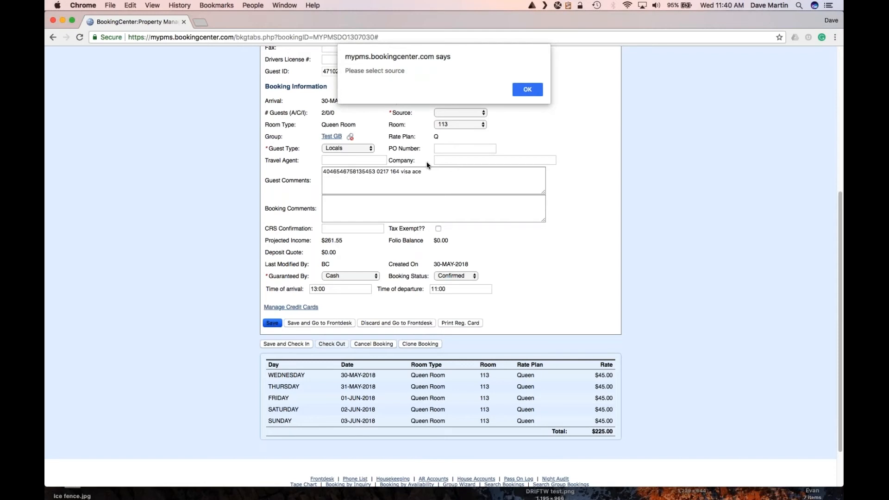
{"action": "left_click", "coordinate": [527, 89]}
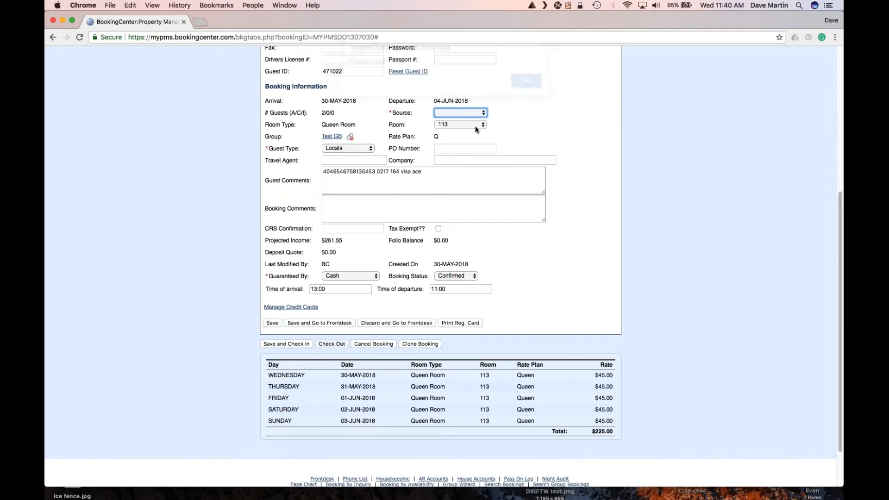
{"action": "left_click", "coordinate": [443, 113]}
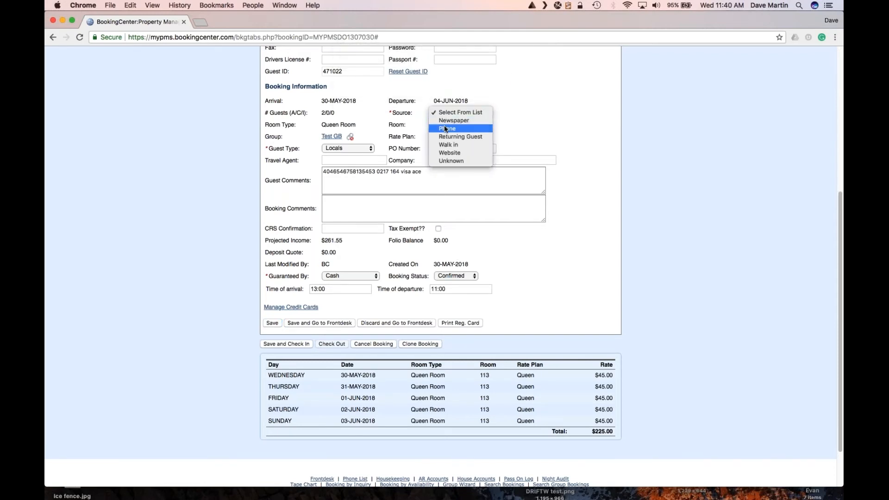
{"action": "left_click", "coordinate": [444, 127]}
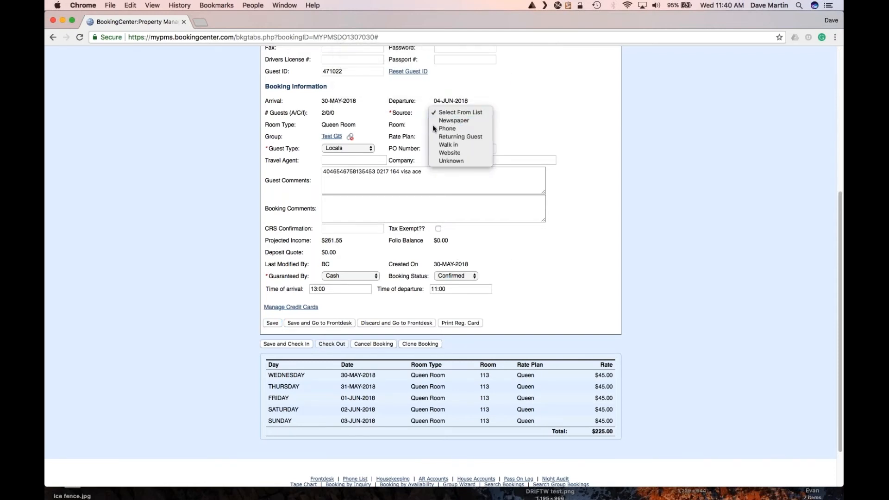
{"action": "left_click", "coordinate": [271, 323]}
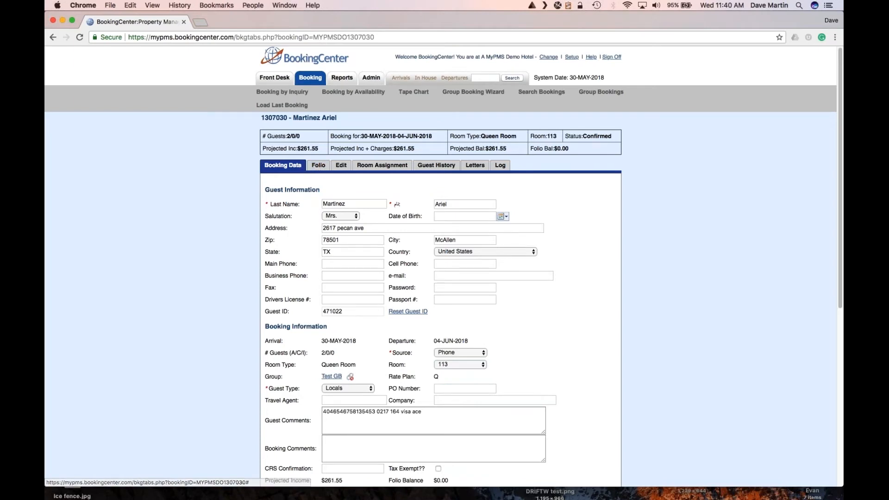
On the tape chart, check room 108 for 01-Jun, then show room 114's TEST GB booking summary.
{"action": "left_click", "coordinate": [414, 91]}
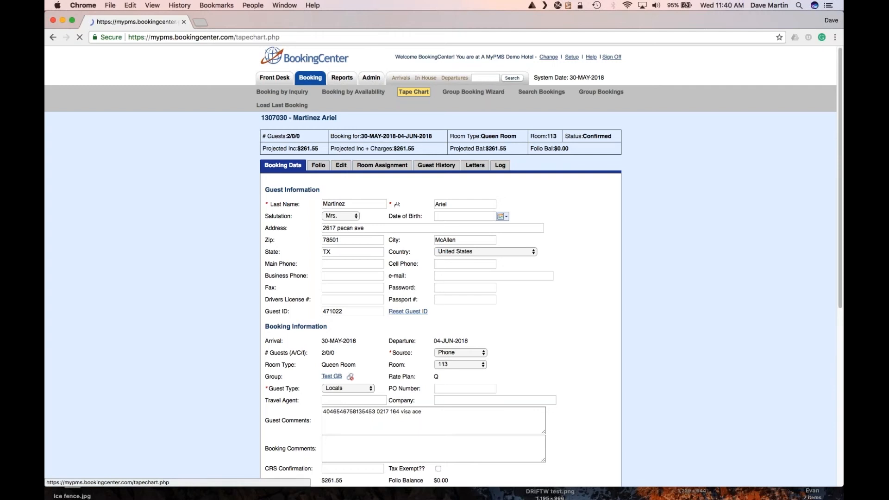
{"action": "scroll", "coordinate": [390, 287], "scroll_direction": "down", "scroll_amount": 2}
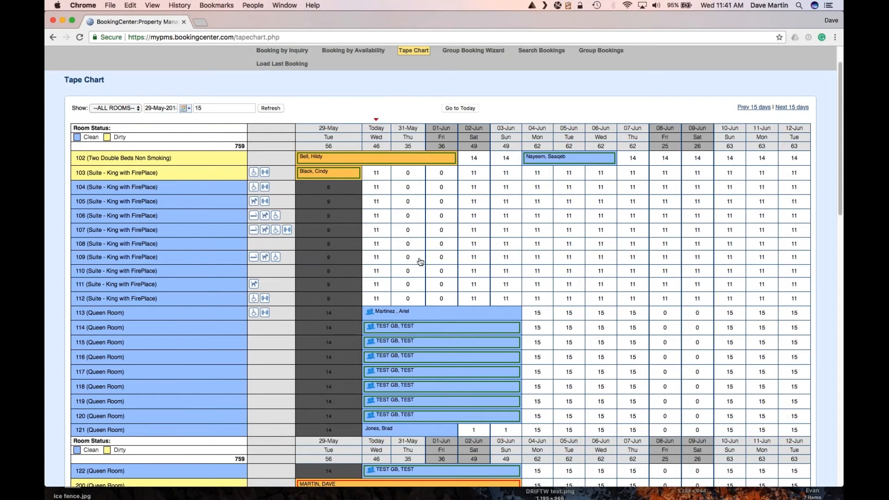
{"action": "left_click", "coordinate": [441, 245]}
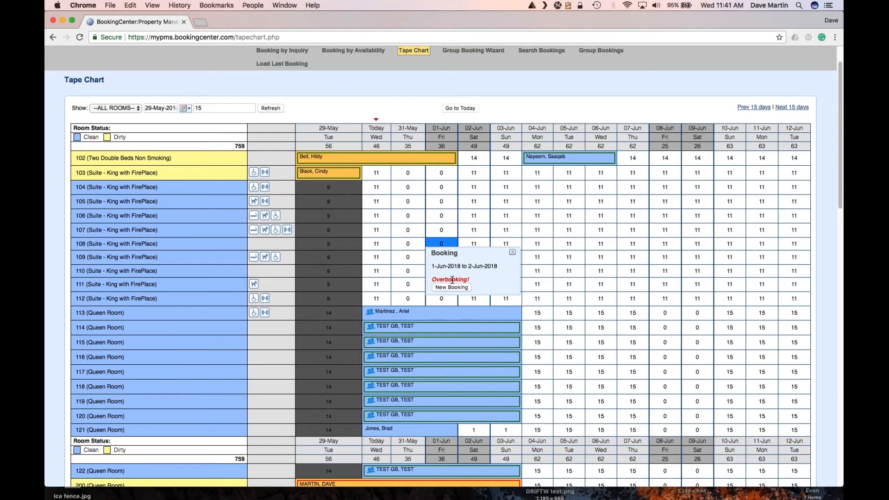
{"action": "left_click", "coordinate": [513, 252]}
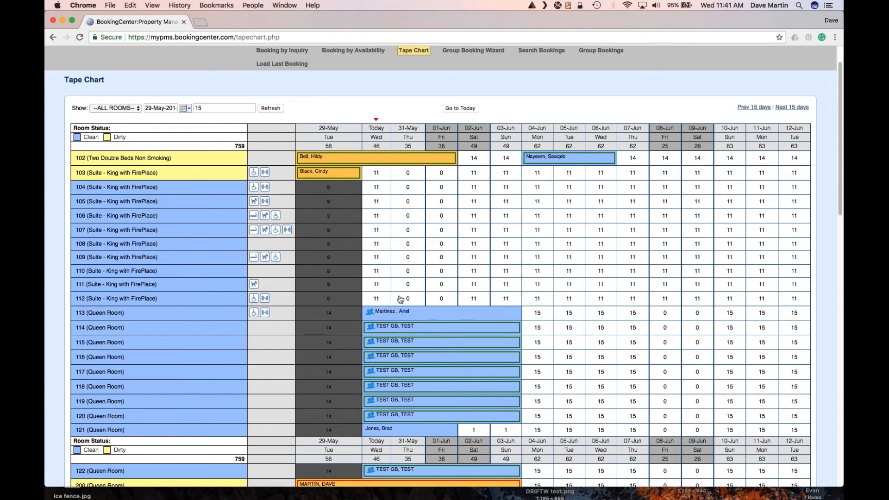
{"action": "scroll", "coordinate": [410, 186], "scroll_direction": "down", "scroll_amount": 1}
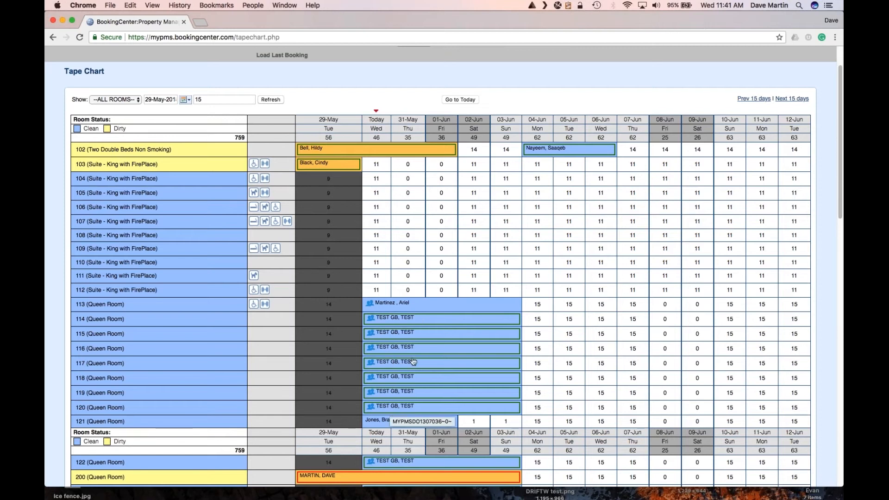
{"action": "left_click", "coordinate": [395, 322]}
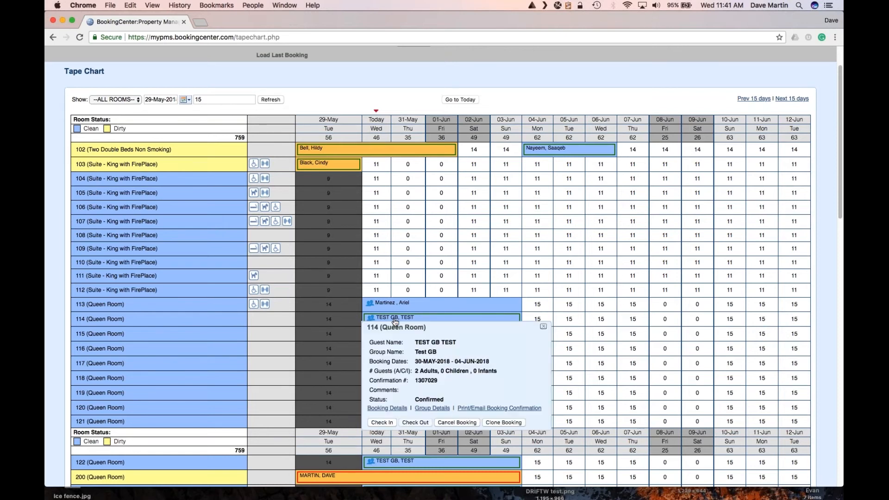
Open room 114's booking, reset the guest ID and link an existing guest by last name.
{"action": "left_click", "coordinate": [399, 410]}
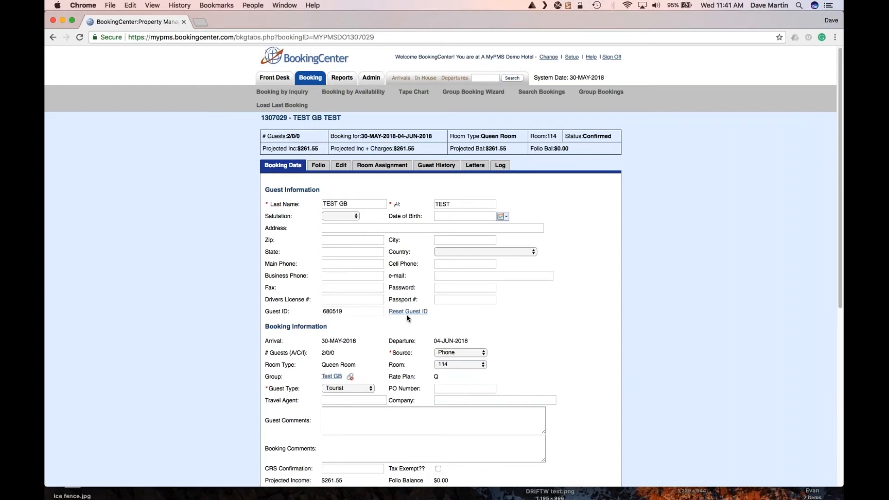
{"action": "mouse_move", "coordinate": [405, 314]}
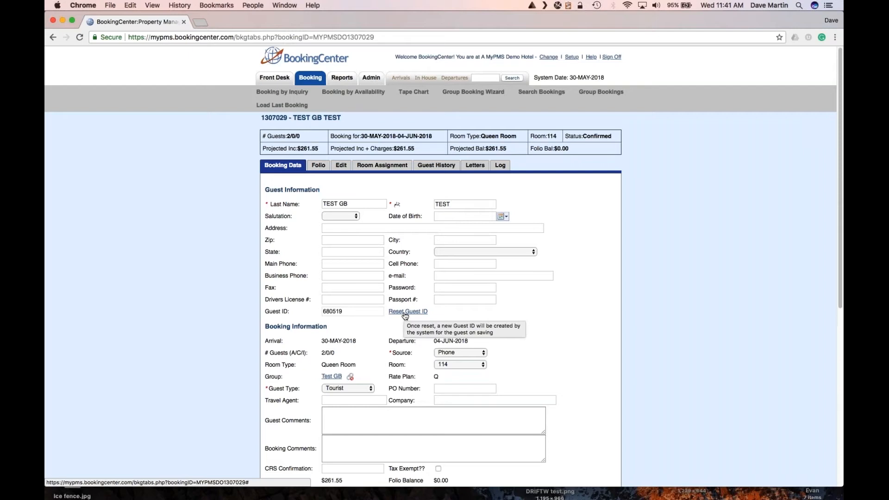
{"action": "left_click", "coordinate": [405, 312]}
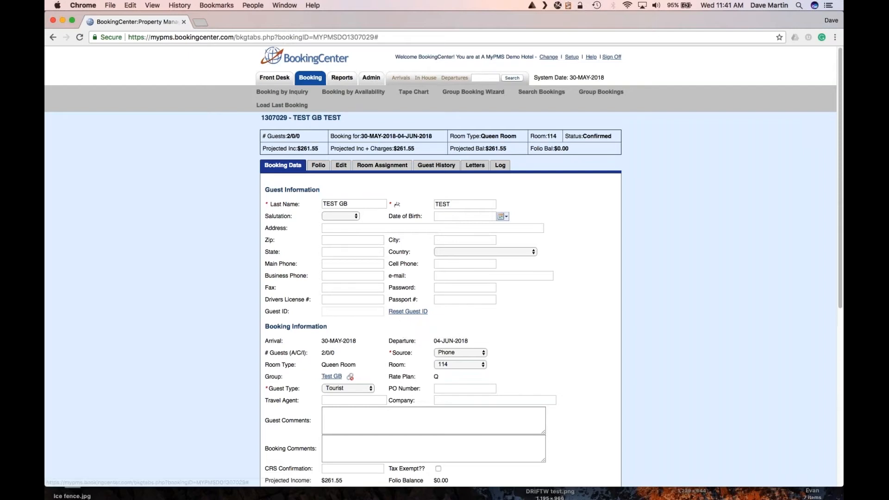
{"action": "left_click_drag", "start_coordinate": [360, 205], "coordinate": [309, 199]}
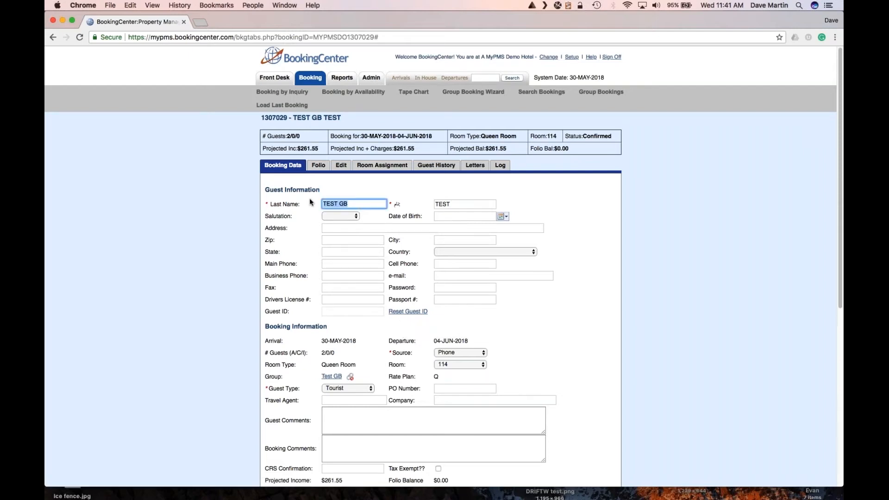
{"action": "type", "text": "Klum"}
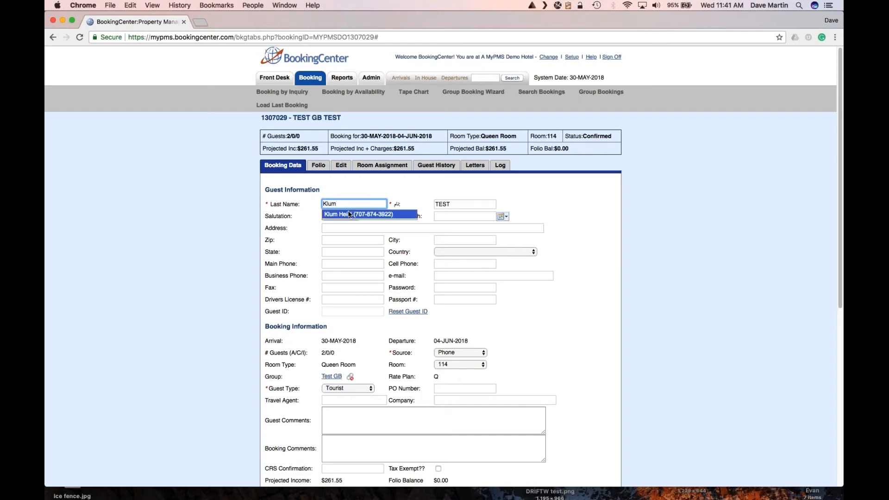
{"action": "left_click", "coordinate": [349, 214]}
{"action": "scroll", "coordinate": [349, 213], "scroll_direction": "down", "scroll_amount": 5}
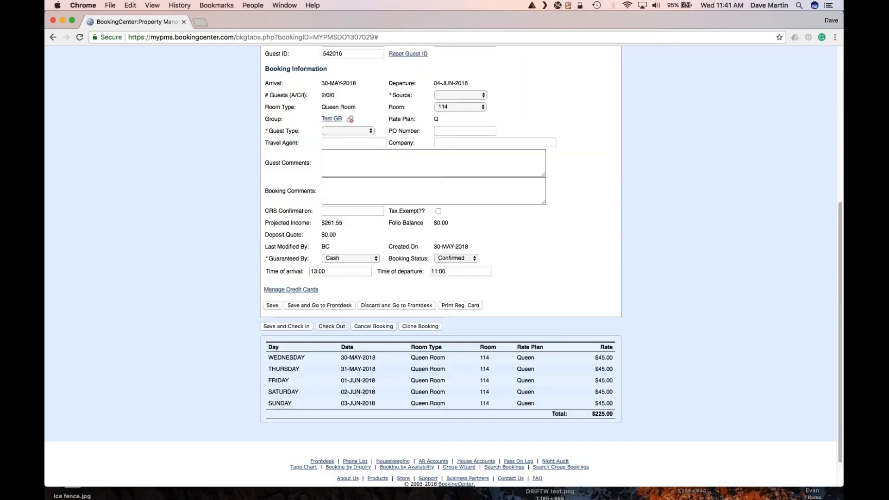
Set source to Newspaper and guest type to Unknown, then save the booking.
{"action": "left_click", "coordinate": [457, 96]}
{"action": "left_click", "coordinate": [456, 102]}
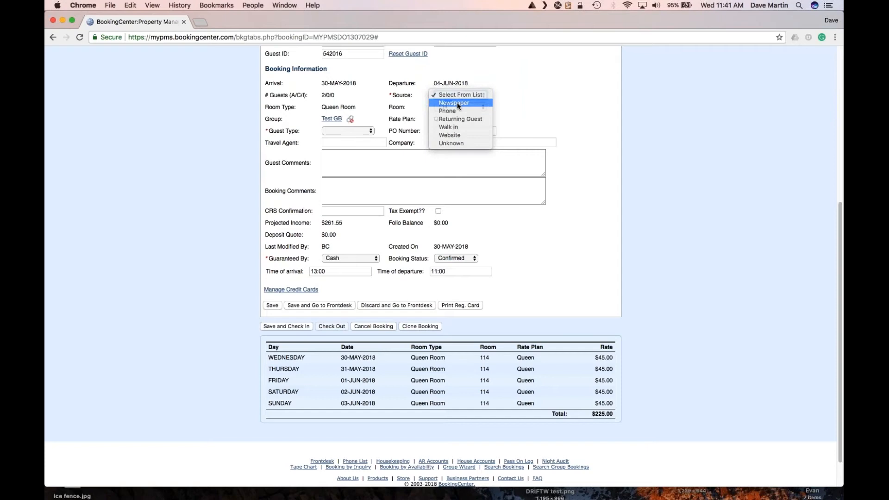
{"action": "left_click", "coordinate": [359, 131]}
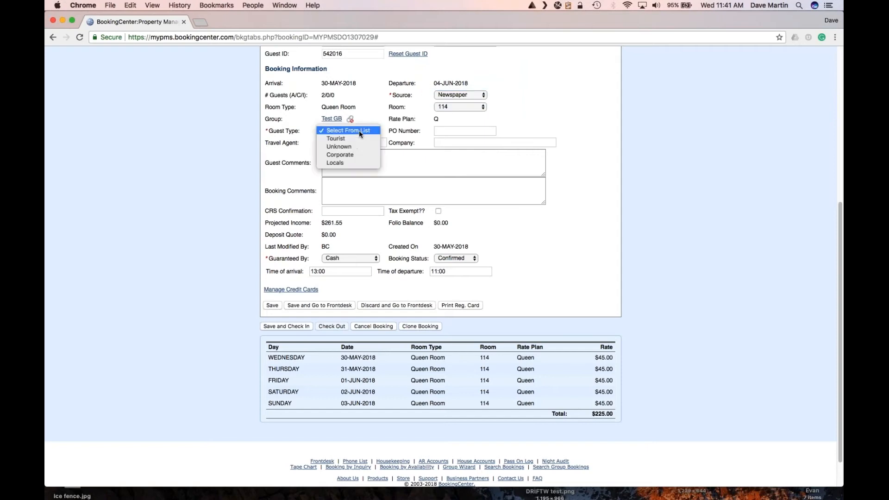
{"action": "left_click", "coordinate": [343, 147]}
{"action": "left_click", "coordinate": [272, 305]}
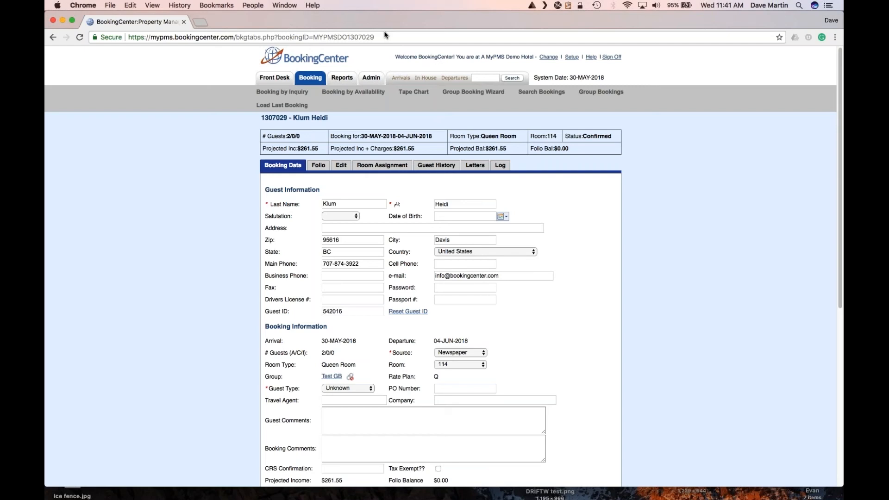
Go back to the tape chart and scroll the grid to see room 114's new guest.
{"action": "left_click", "coordinate": [410, 92]}
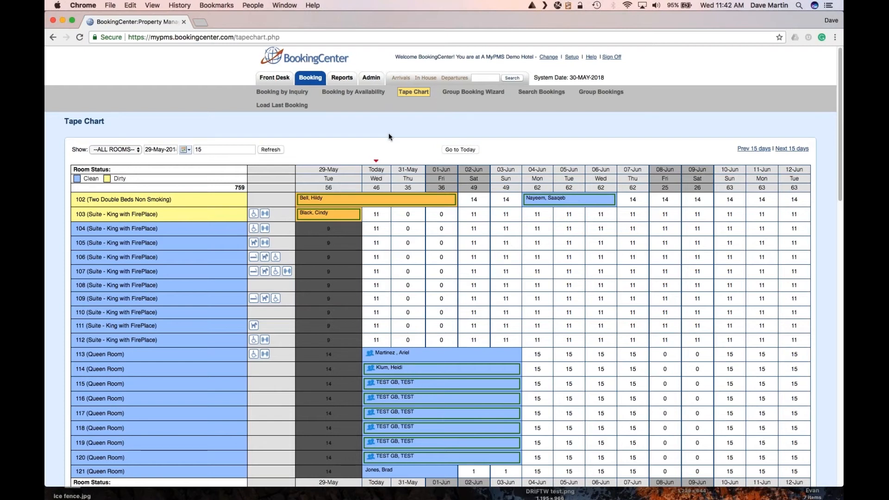
{"action": "scroll", "coordinate": [408, 176], "scroll_direction": "down", "scroll_amount": 1}
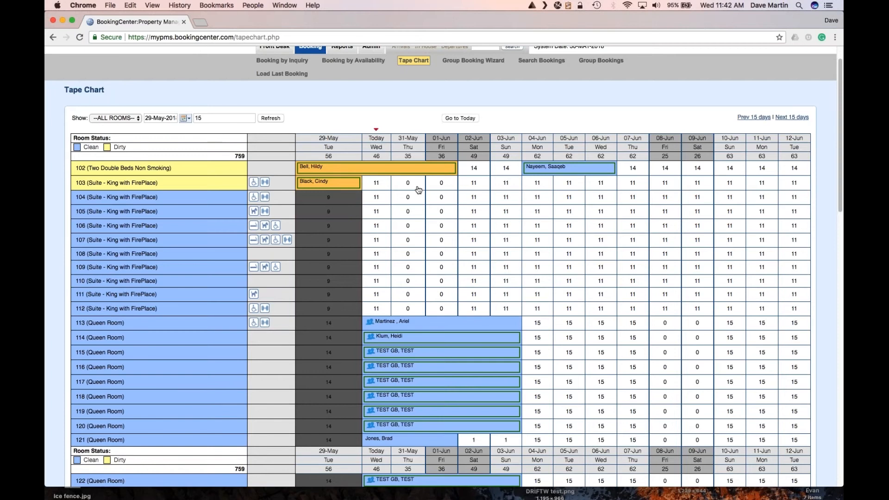
{"action": "scroll", "coordinate": [423, 170], "scroll_direction": "up", "scroll_amount": 1}
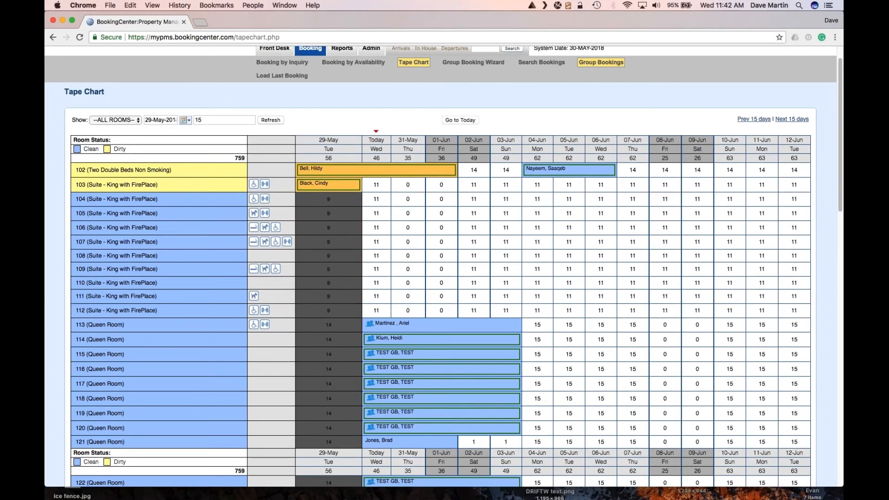
List group bookings from 30-May-2018 sorted by arrival date and open Barker Wedding.
{"action": "left_click", "coordinate": [598, 64]}
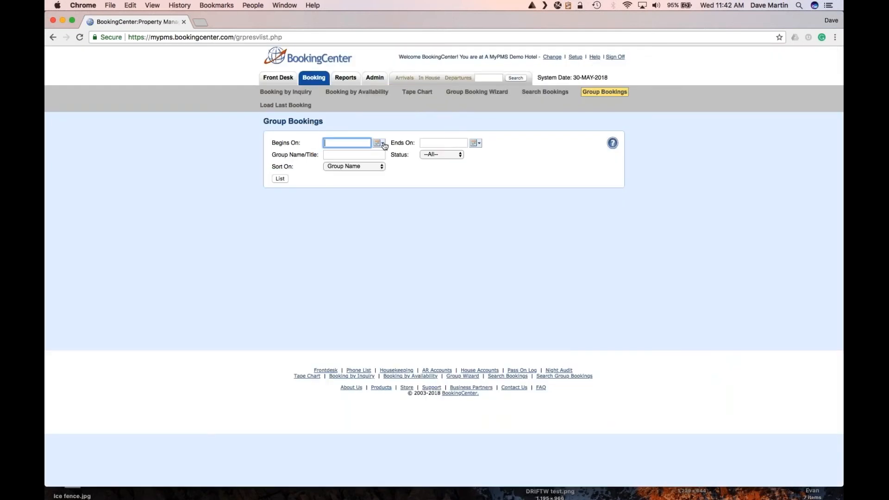
{"action": "left_click", "coordinate": [384, 145]}
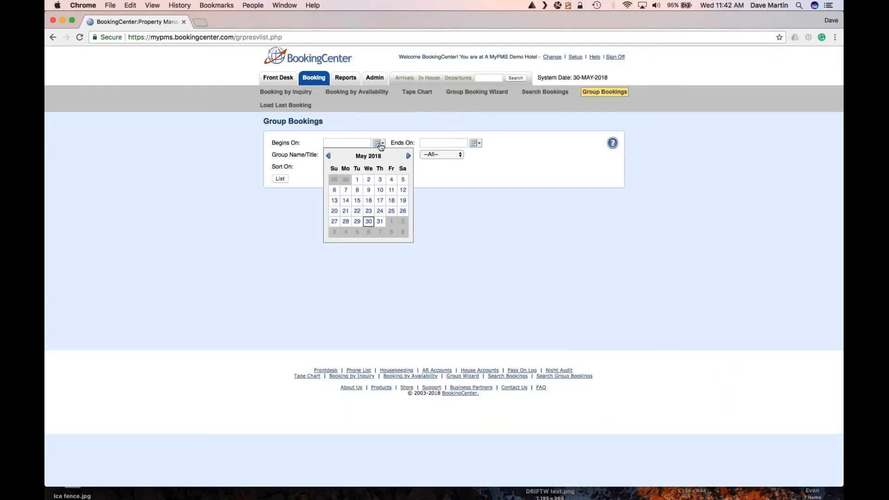
{"action": "left_click", "coordinate": [369, 219]}
{"action": "left_click", "coordinate": [359, 167]}
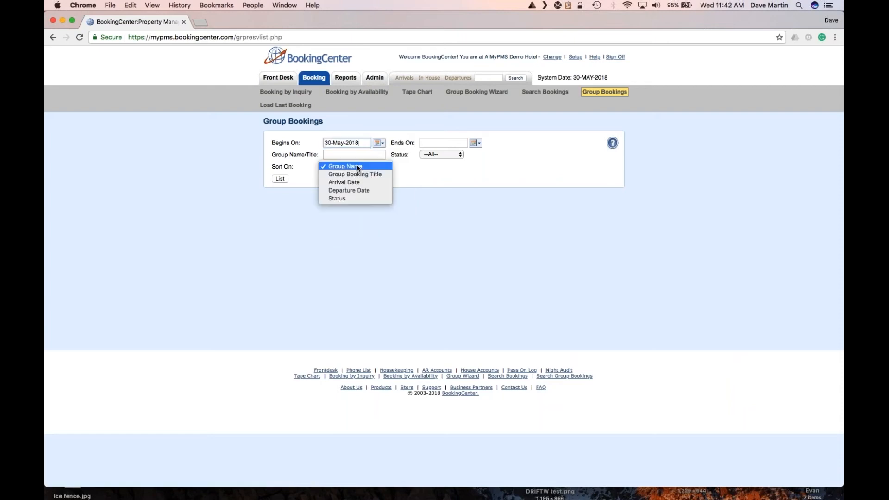
{"action": "left_click", "coordinate": [354, 182]}
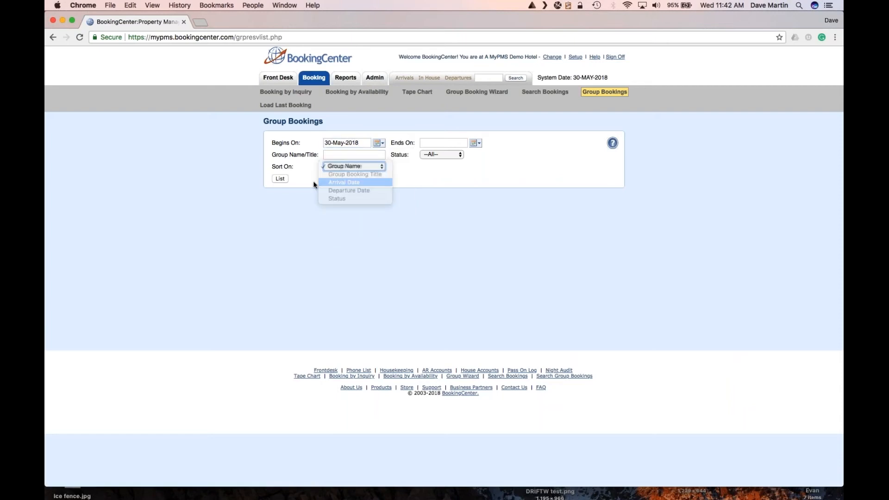
{"action": "left_click", "coordinate": [277, 180]}
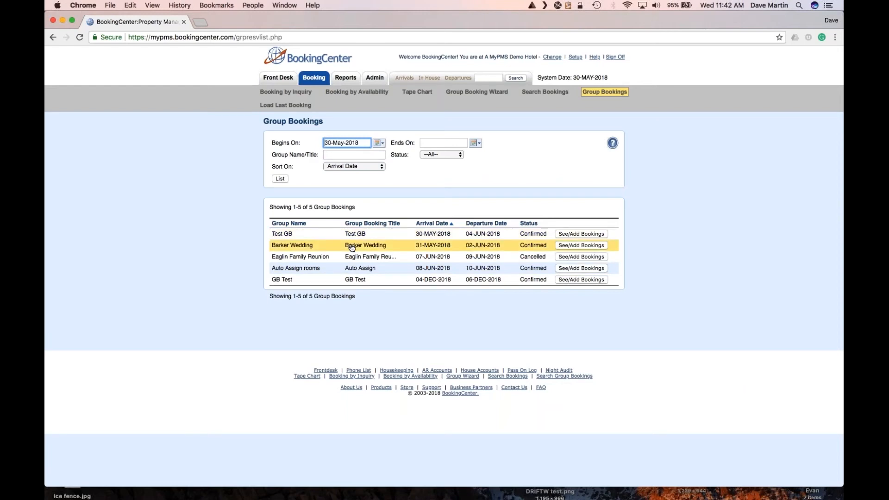
{"action": "left_click", "coordinate": [349, 249]}
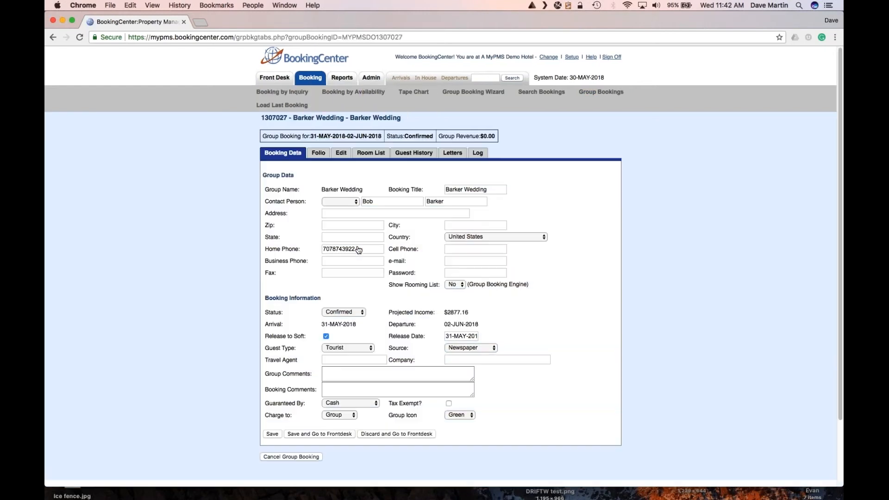
On the Room List, set 2 guests, Suite - King with FirePlace, room 103.
{"action": "left_click", "coordinate": [373, 153]}
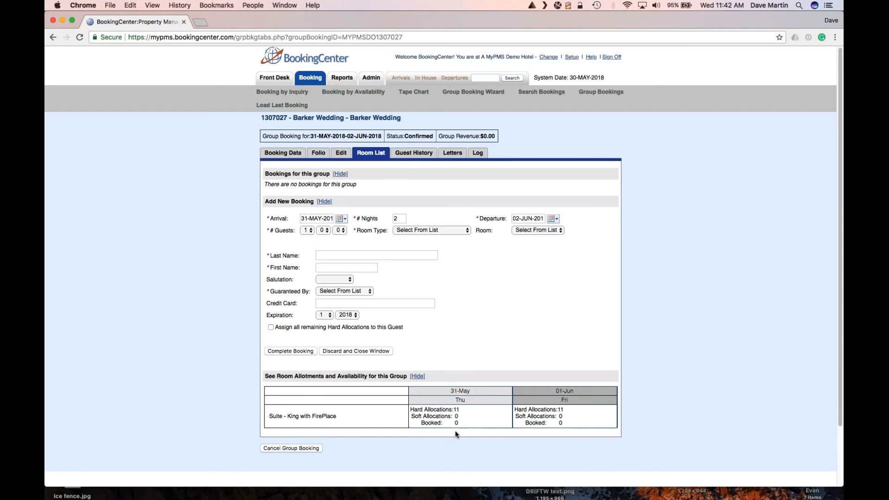
{"action": "left_click", "coordinate": [305, 231]}
{"action": "left_click", "coordinate": [307, 239]}
{"action": "left_click", "coordinate": [409, 231]}
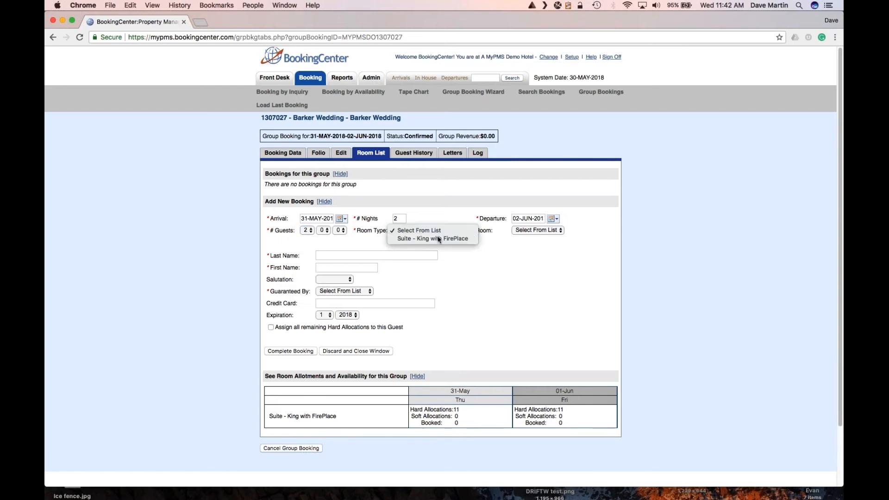
{"action": "left_click", "coordinate": [438, 240]}
{"action": "left_click", "coordinate": [537, 230]}
{"action": "left_click", "coordinate": [528, 241]}
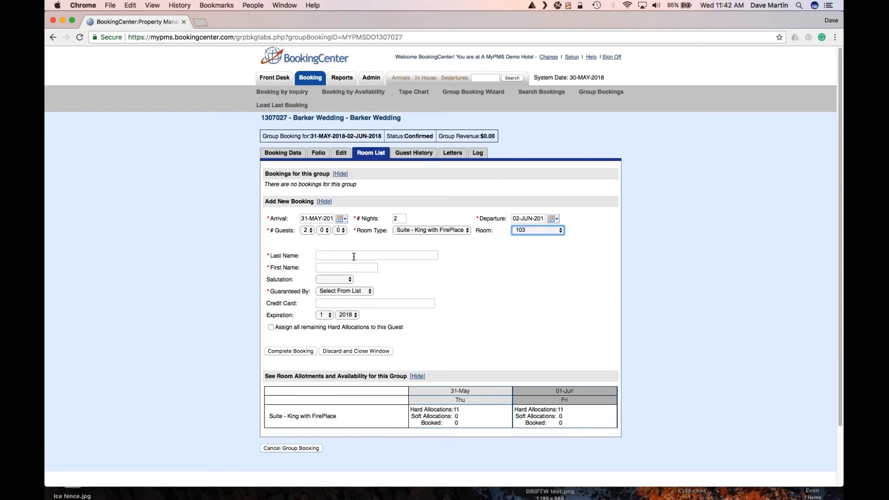
Fill the guest from the matching contact record, guarantee by Cash, and complete the booking.
{"action": "left_click", "coordinate": [354, 256]}
{"action": "type", "text": "Barker"}
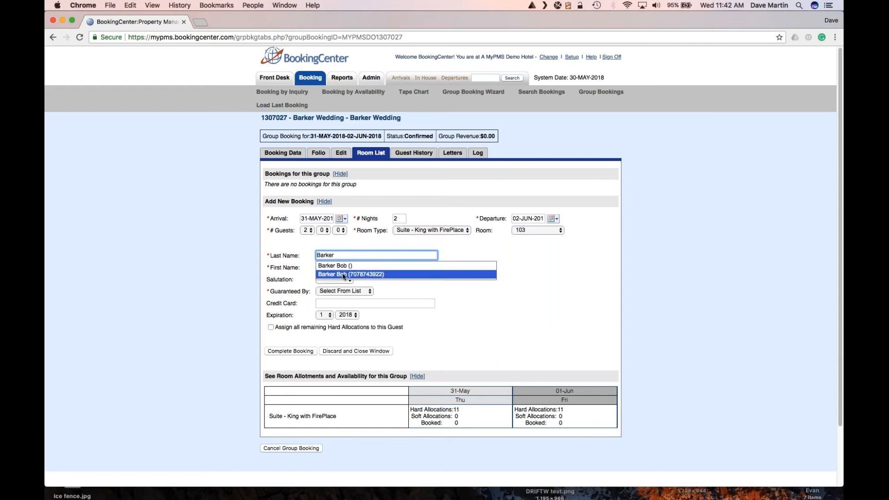
{"action": "left_click", "coordinate": [342, 274]}
{"action": "left_click", "coordinate": [342, 278]}
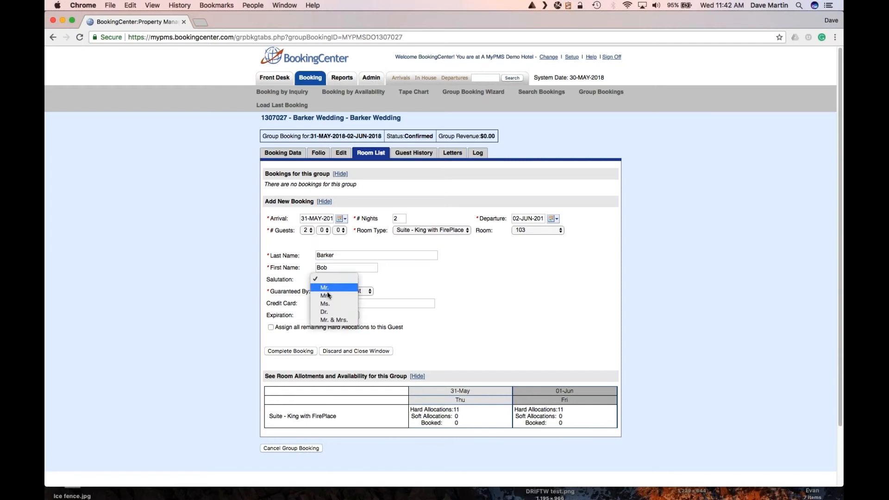
{"action": "left_click", "coordinate": [376, 290]}
{"action": "left_click", "coordinate": [373, 291]}
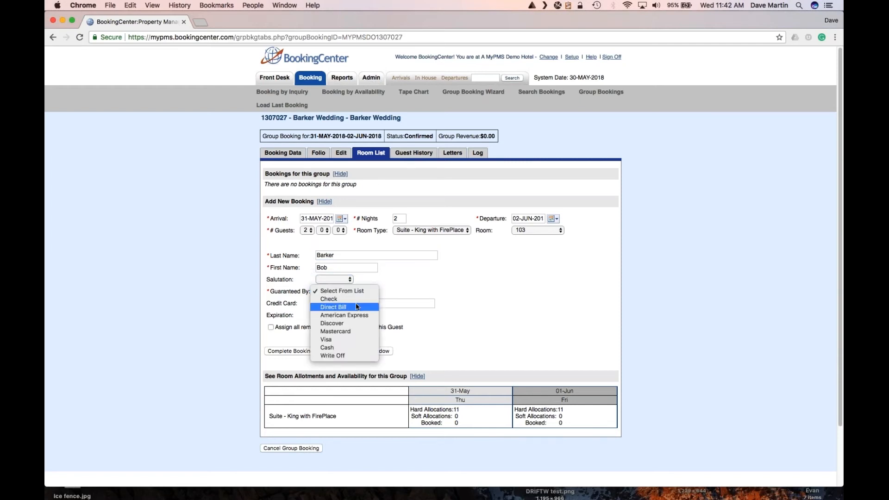
{"action": "left_click", "coordinate": [343, 348]}
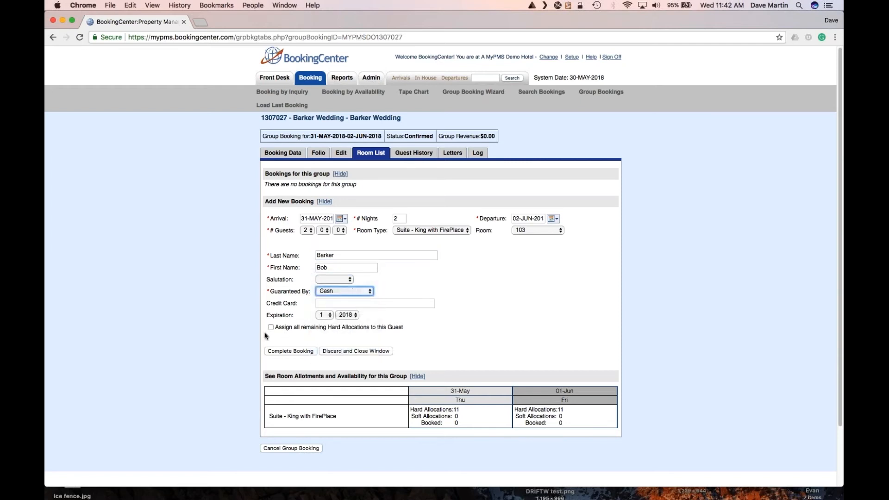
{"action": "left_click", "coordinate": [285, 352]}
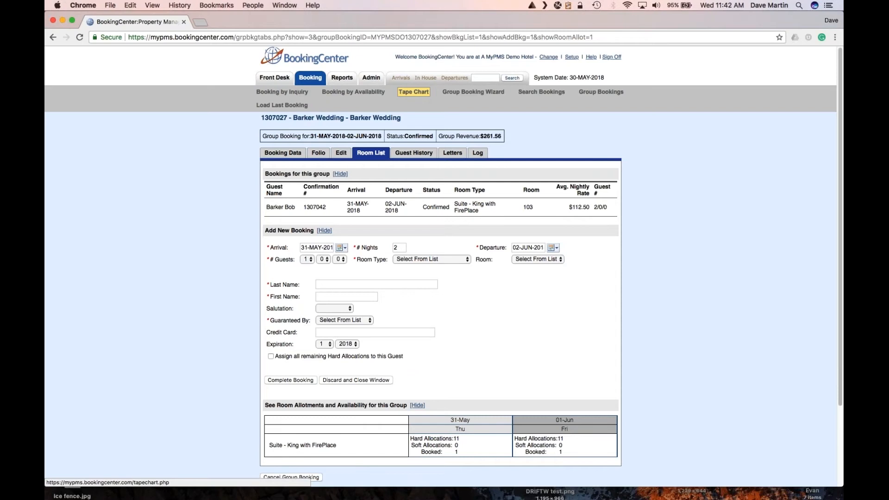
Check the new room 103 booking on the tape chart and return to its group details.
{"action": "left_click", "coordinate": [409, 94]}
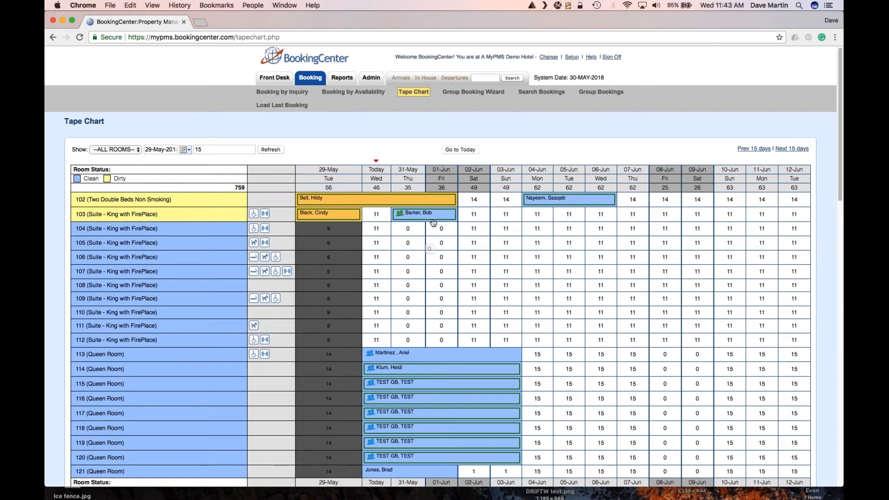
{"action": "mouse_move", "coordinate": [414, 217]}
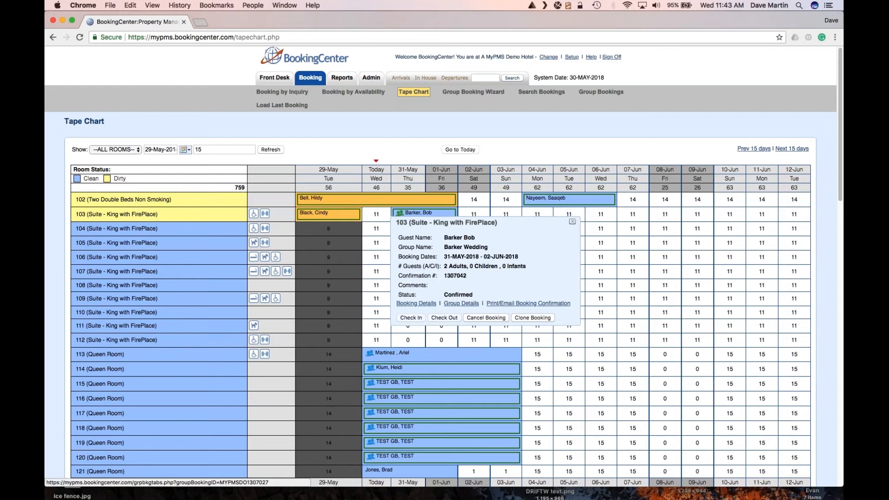
{"action": "left_click", "coordinate": [456, 304]}
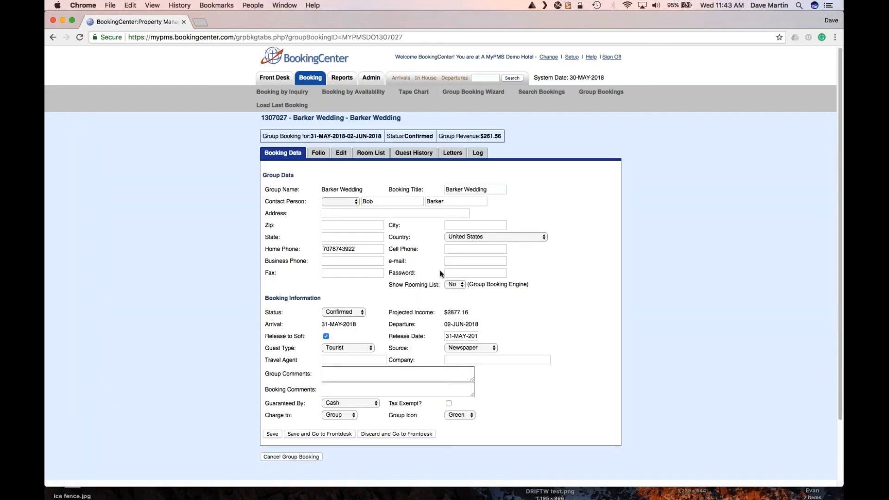
Fill the group password from the autofill suggestion and save the Barker Wedding group data.
{"action": "left_click", "coordinate": [448, 273]}
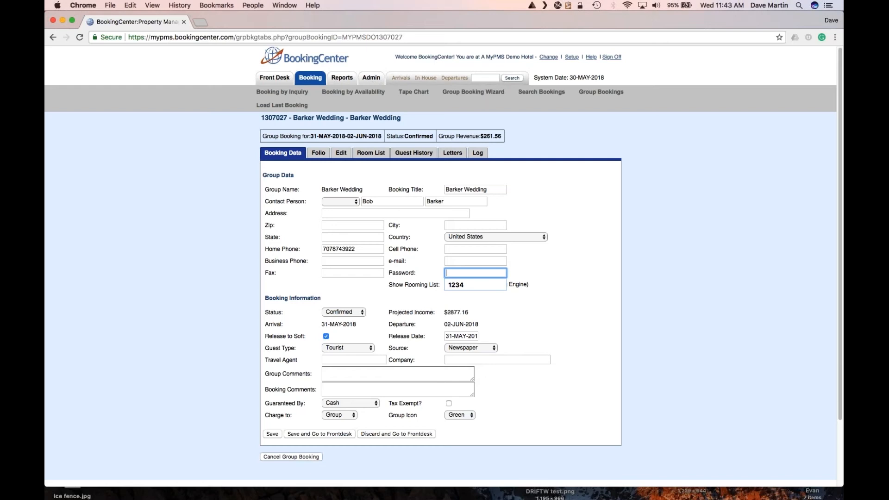
{"action": "key", "text": "Down"}
{"action": "key", "text": "Return"}
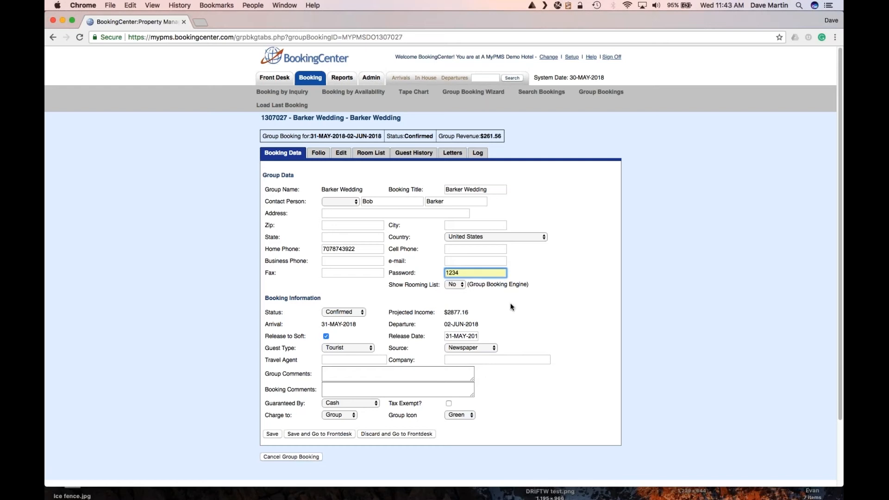
{"action": "left_click", "coordinate": [536, 316]}
{"action": "left_click", "coordinate": [270, 434]}
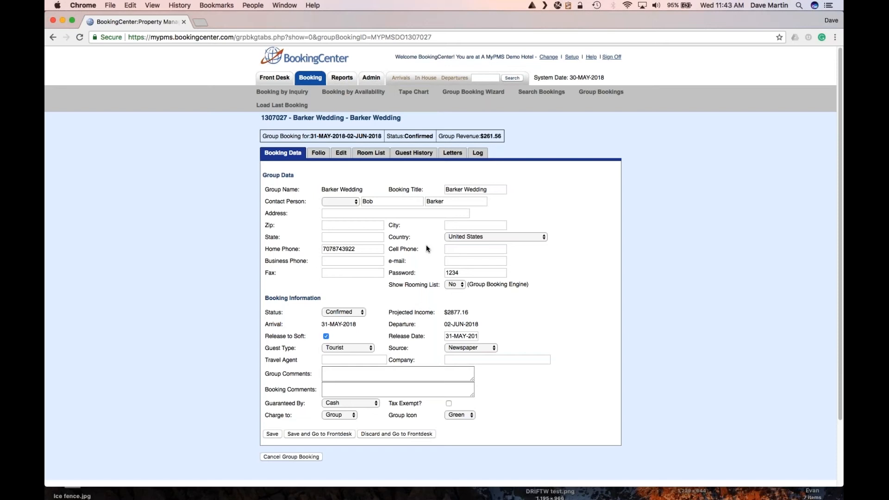
Preview the CONFGBE-Group Booking Engine letter for Barker Wedding and copy its group login web address.
{"action": "left_click", "coordinate": [455, 154]}
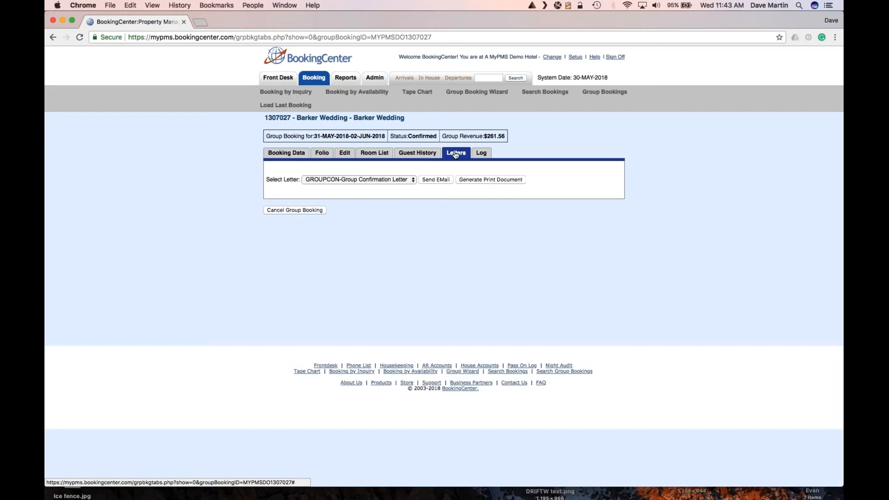
{"action": "left_click", "coordinate": [326, 180]}
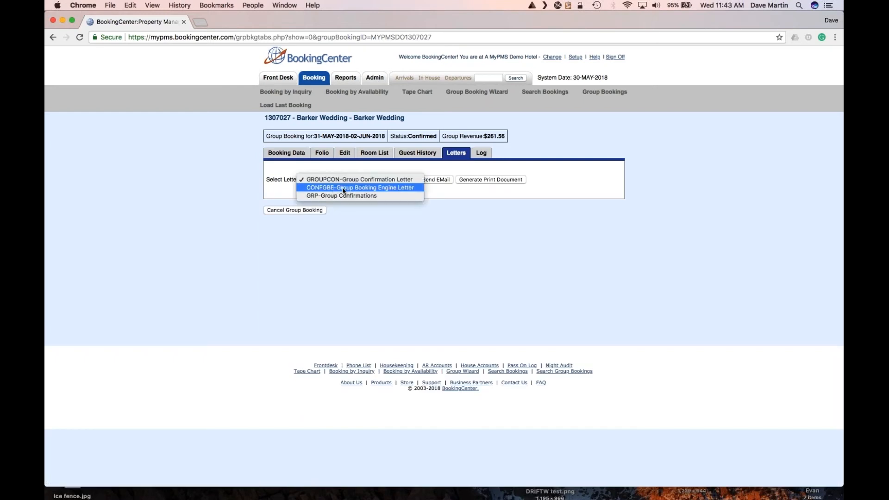
{"action": "left_click", "coordinate": [370, 189]}
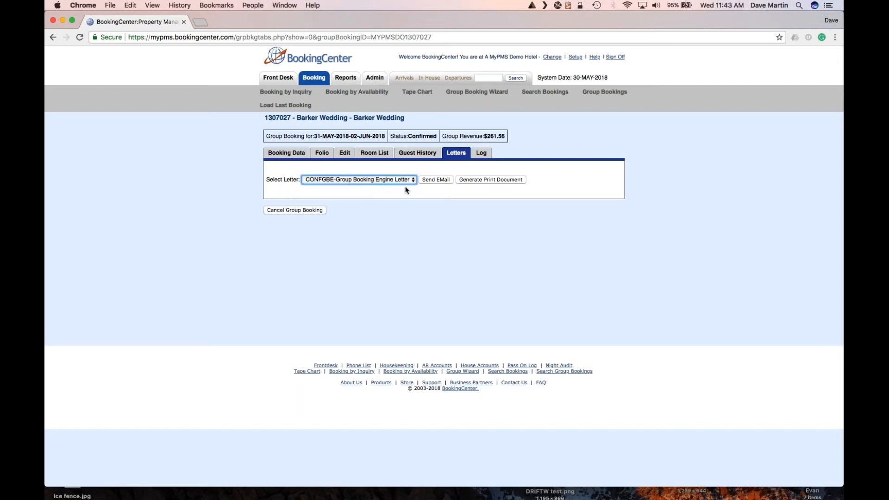
{"action": "left_click", "coordinate": [469, 182]}
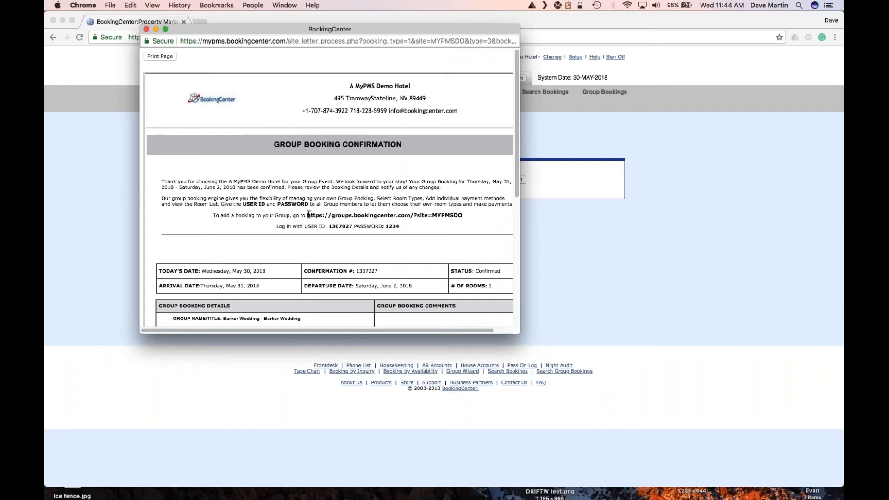
{"action": "left_click_drag", "start_coordinate": [308, 215], "coordinate": [458, 226]}
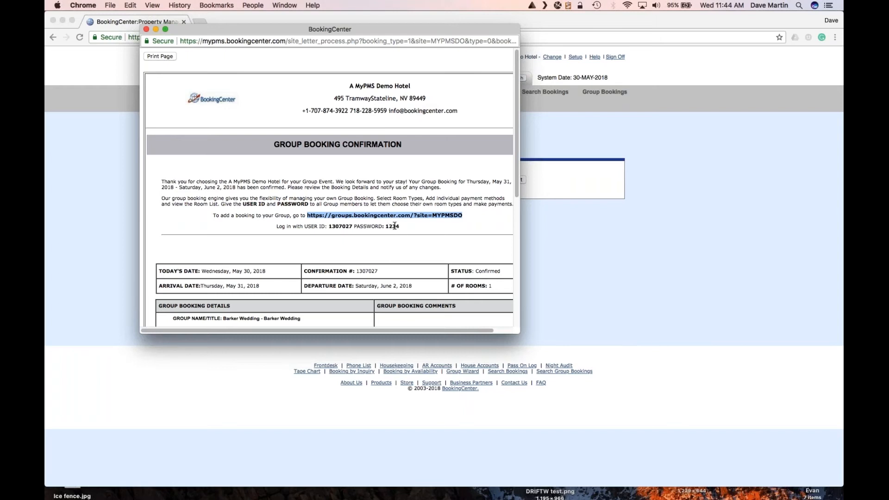
{"action": "key", "text": "super+c"}
{"action": "left_click", "coordinate": [546, 20]}
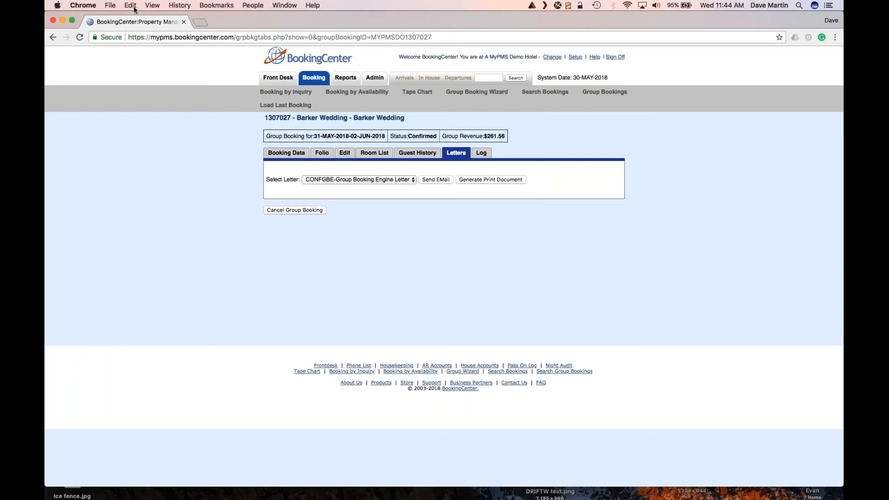
Load the copied group booking login address in a new browser tab.
{"action": "left_click", "coordinate": [108, 6]}
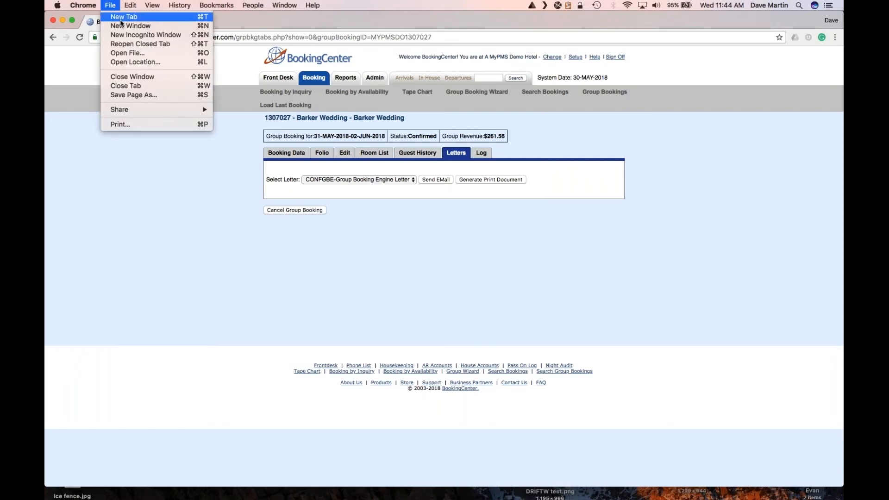
{"action": "left_click", "coordinate": [120, 19]}
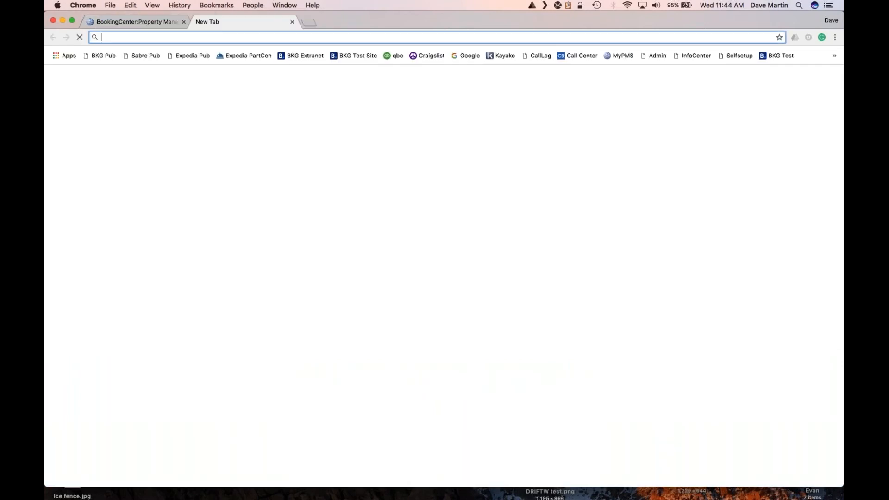
{"action": "key", "text": "super+v"}
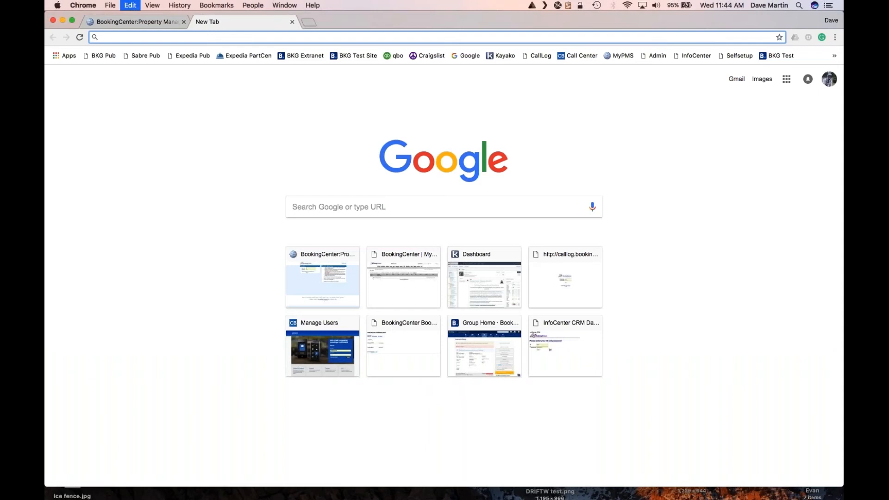
{"action": "left_click", "coordinate": [250, 54]}
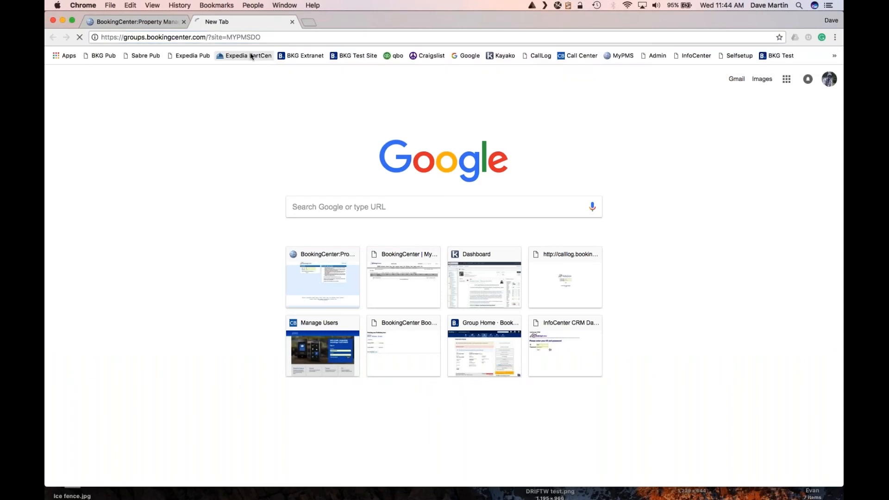
{"action": "left_click", "coordinate": [153, 21]}
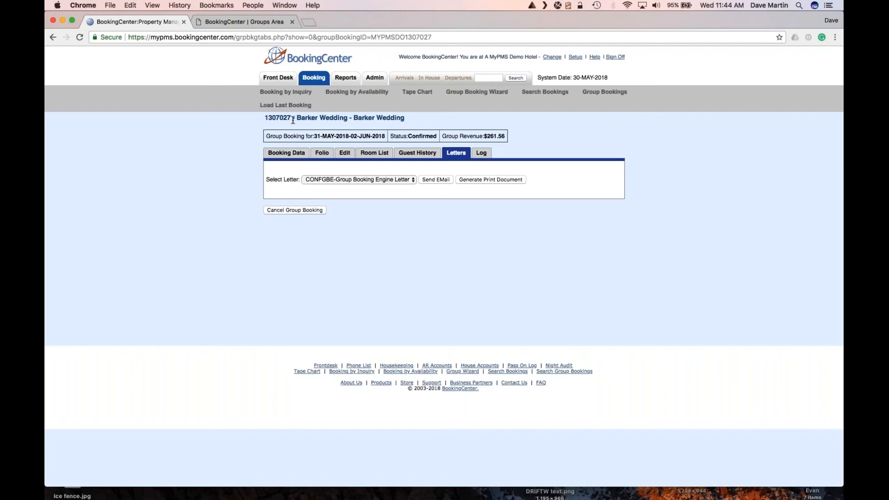
{"action": "left_click_drag", "start_coordinate": [291, 118], "coordinate": [264, 119]}
{"action": "key", "text": "super+c"}
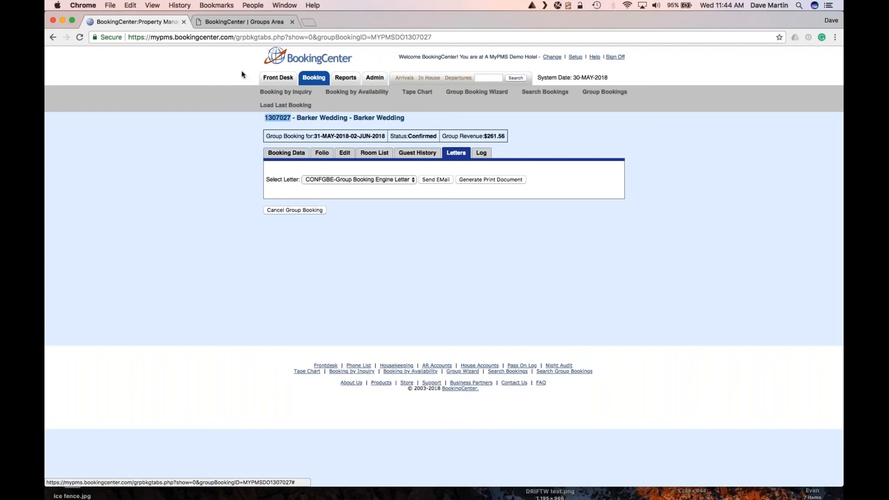
{"action": "left_click", "coordinate": [234, 23]}
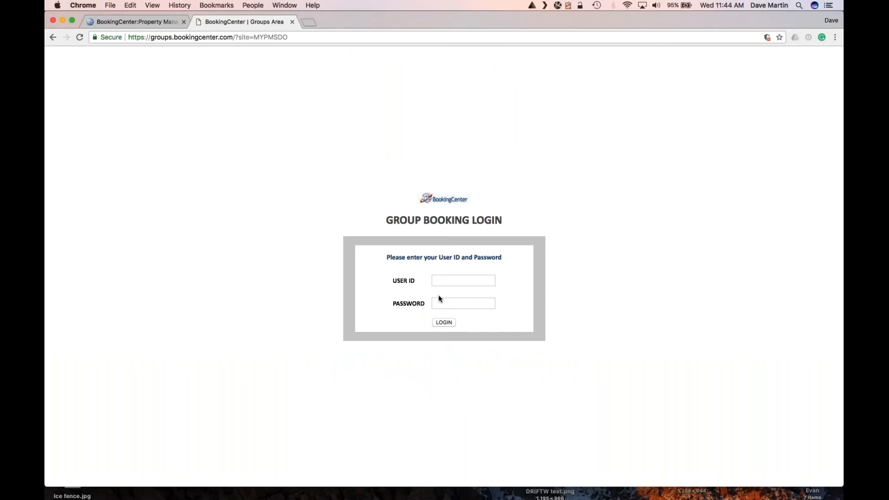
{"action": "left_click", "coordinate": [439, 277]}
{"action": "key", "text": "super+v"}
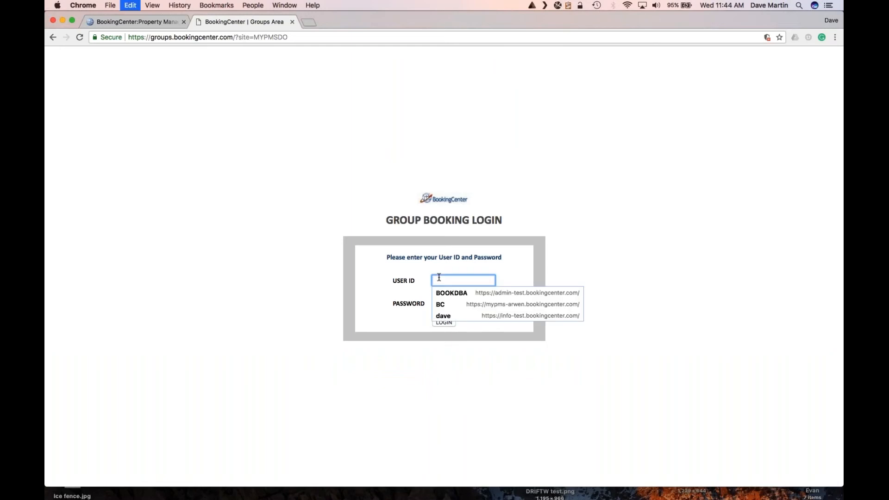
{"action": "left_click", "coordinate": [438, 305]}
{"action": "type", "text": "••"}
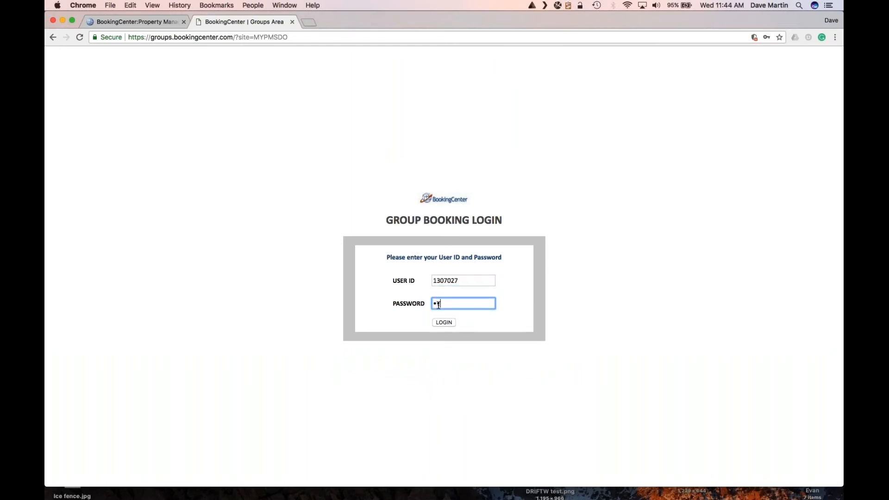
{"action": "type", "text": "••"}
{"action": "left_click", "coordinate": [442, 322]}
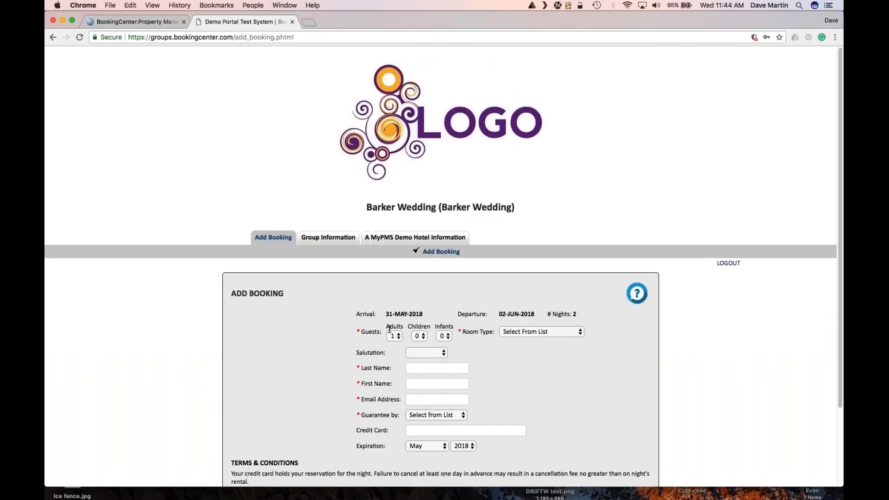
{"action": "scroll", "coordinate": [390, 330], "scroll_direction": "down", "scroll_amount": 1}
{"action": "scroll", "coordinate": [416, 235], "scroll_direction": "down", "scroll_amount": 3}
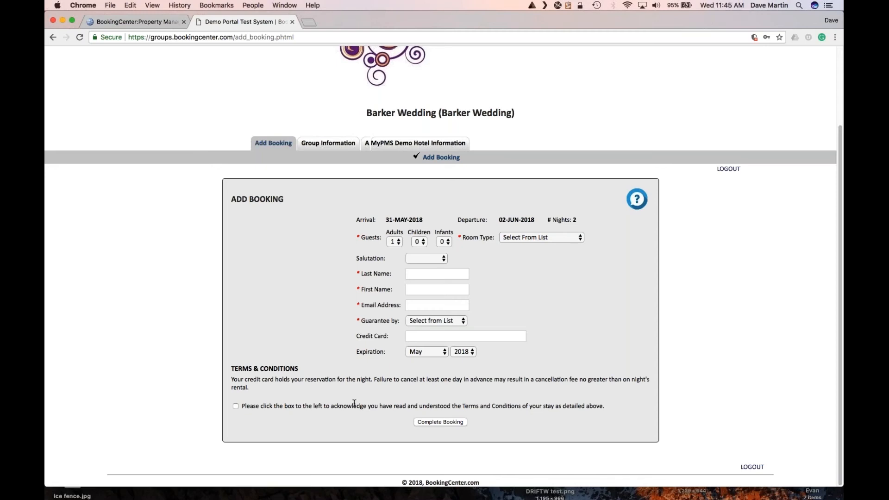
{"action": "left_click", "coordinate": [330, 149]}
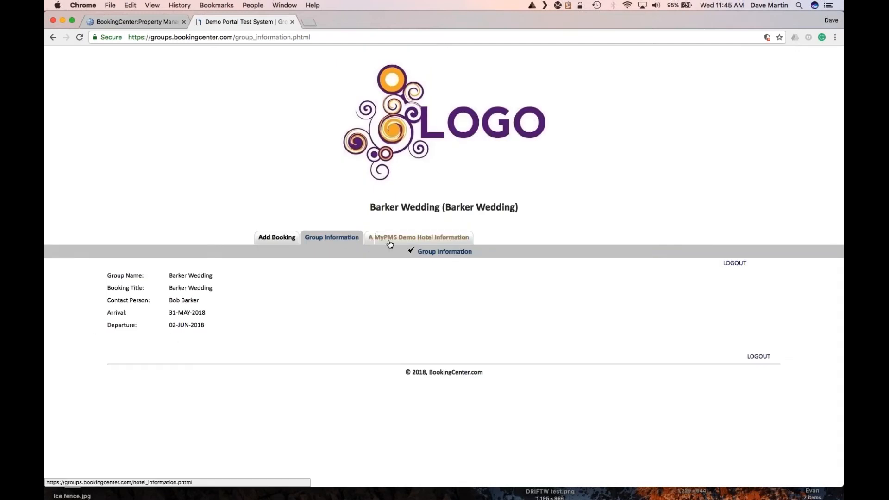
{"action": "left_click", "coordinate": [389, 242]}
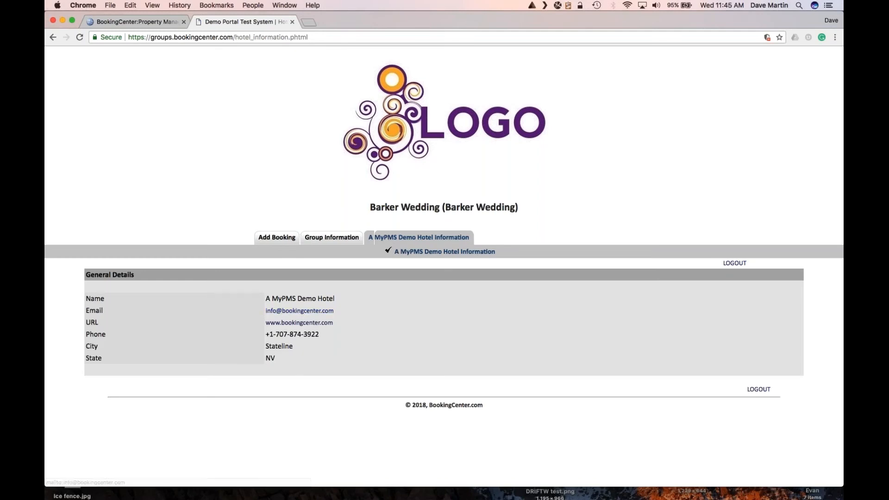
{"action": "left_click", "coordinate": [278, 239]}
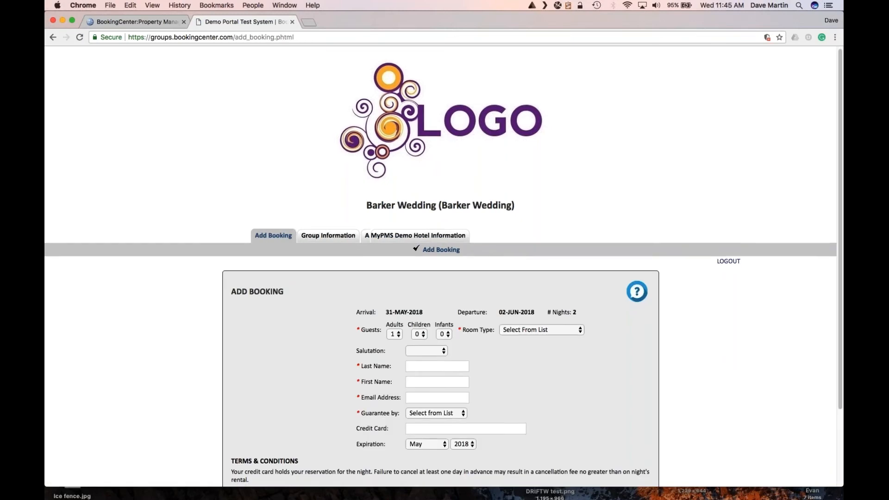
Set the booking to 2 adults in a Suite - King with FirePlace.
{"action": "scroll", "coordinate": [429, 307], "scroll_direction": "down", "scroll_amount": 3}
{"action": "left_click", "coordinate": [396, 268]}
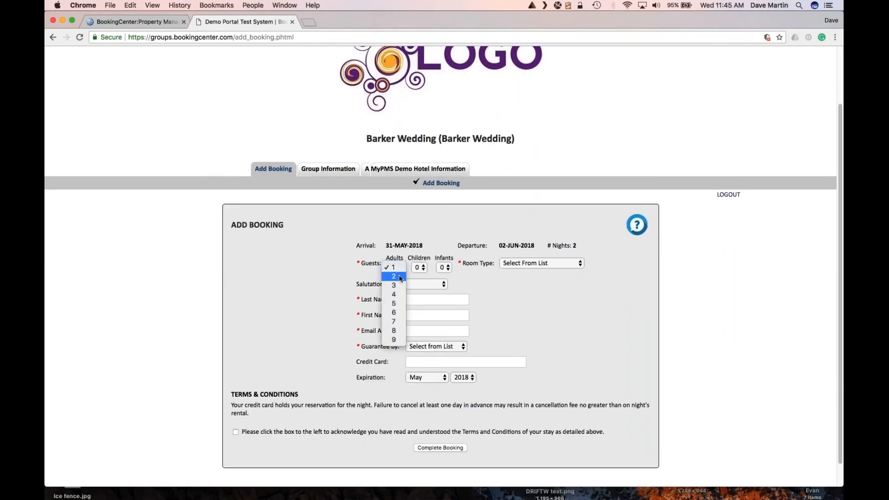
{"action": "left_click", "coordinate": [394, 276]}
{"action": "left_click", "coordinate": [518, 263]}
{"action": "left_click", "coordinate": [520, 274]}
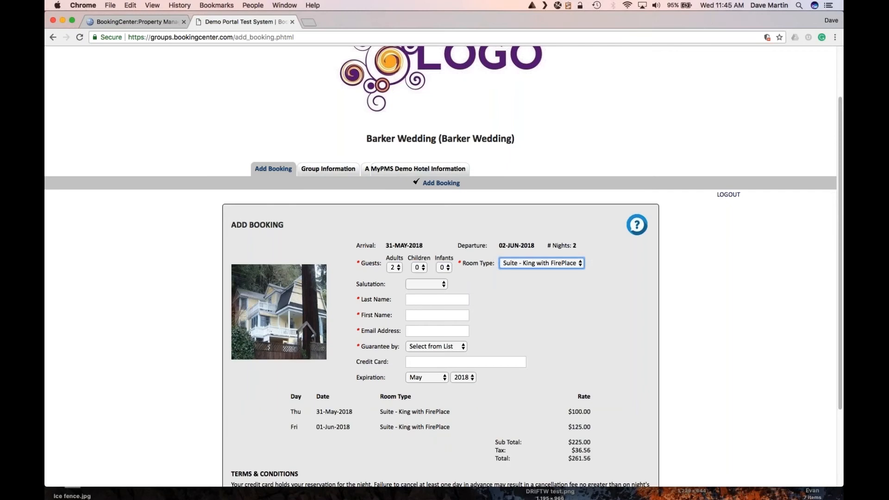
Autofill the guest's name and e-mail, then trim the extra characters from the first name.
{"action": "left_click", "coordinate": [421, 300]}
{"action": "left_click", "coordinate": [424, 312]}
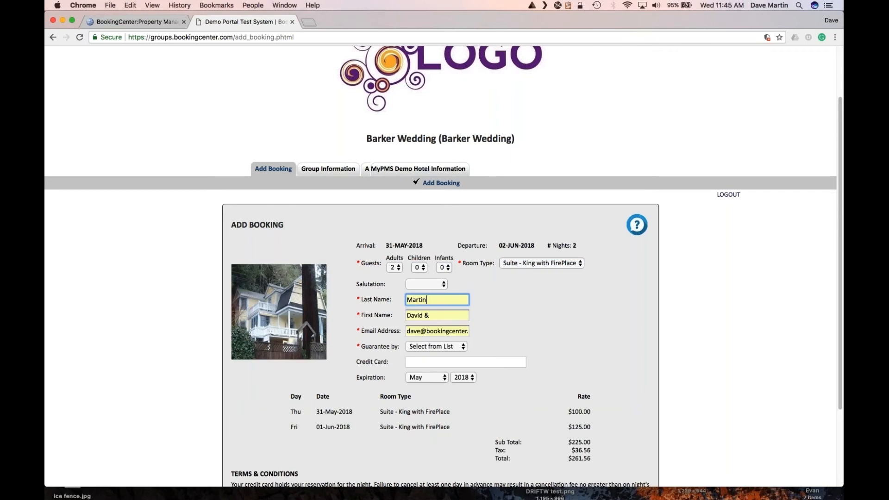
{"action": "left_click", "coordinate": [429, 316]}
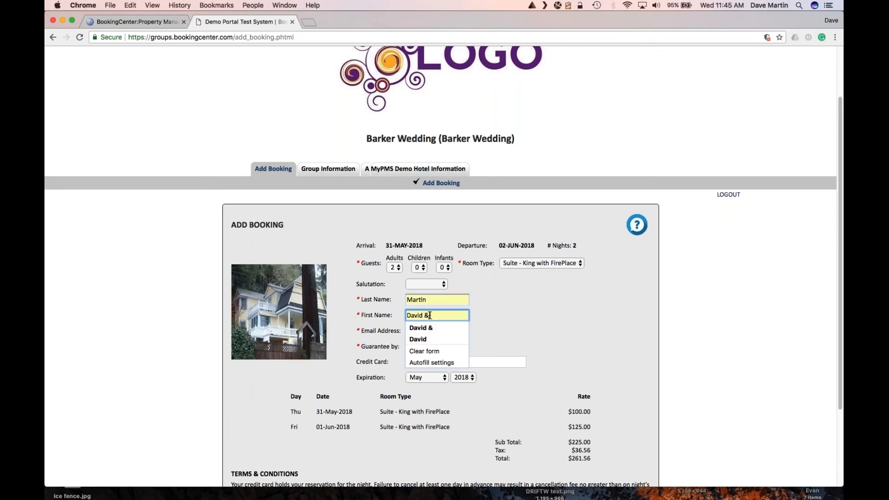
{"action": "key", "text": "BackSpace"}
{"action": "key", "text": "BackSpace"}
{"action": "left_click", "coordinate": [521, 315]}
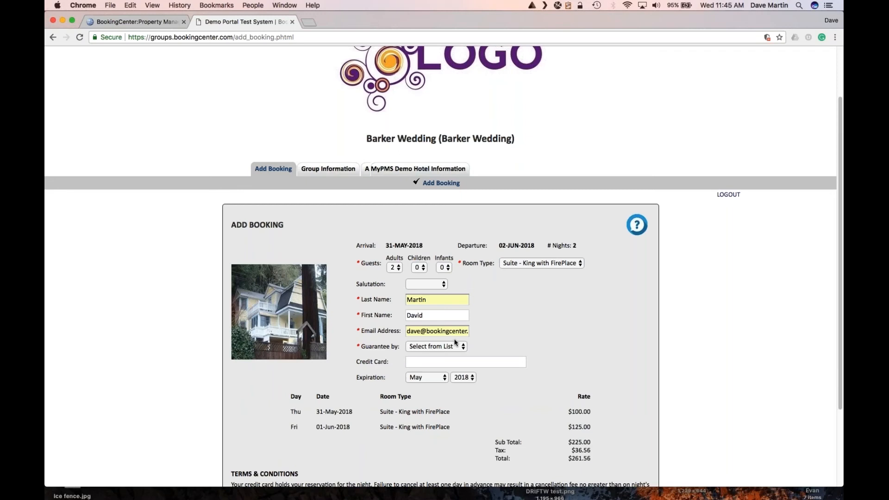
Guarantee the booking by cash, accept the terms and conditions, and complete the booking.
{"action": "left_click", "coordinate": [430, 351]}
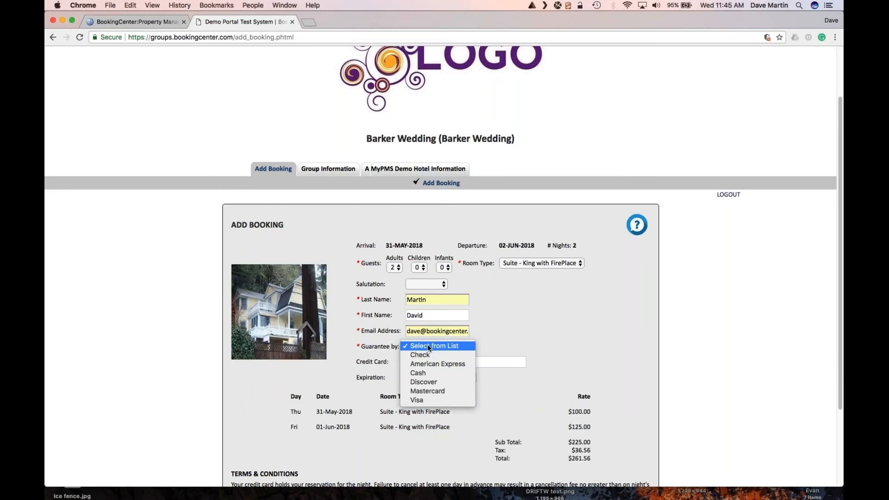
{"action": "left_click", "coordinate": [420, 373]}
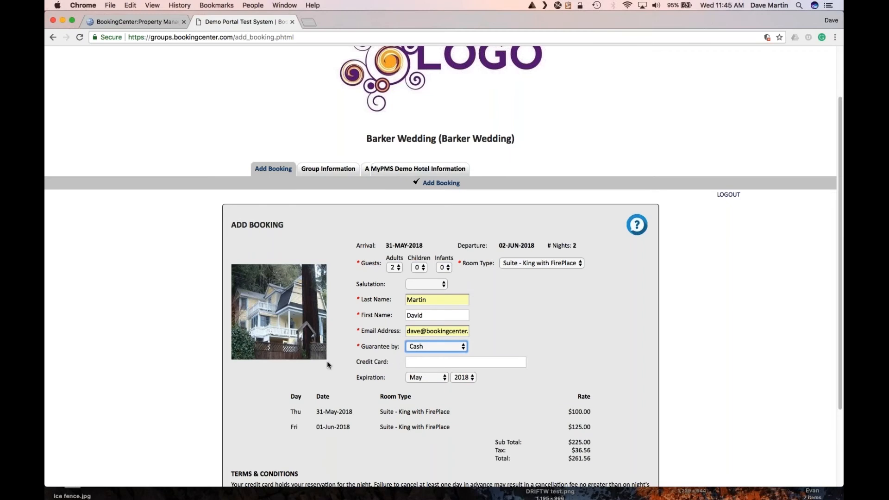
{"action": "scroll", "coordinate": [327, 363], "scroll_direction": "down", "scroll_amount": 2}
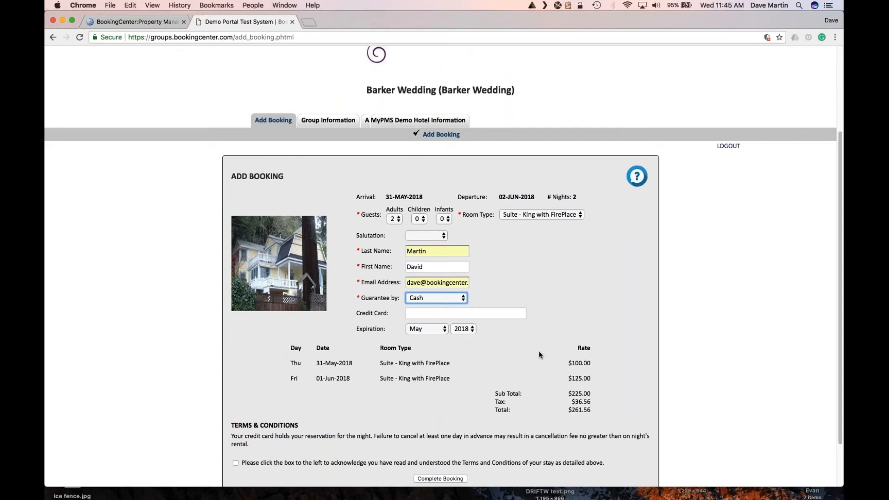
{"action": "scroll", "coordinate": [566, 376], "scroll_direction": "down", "scroll_amount": 2}
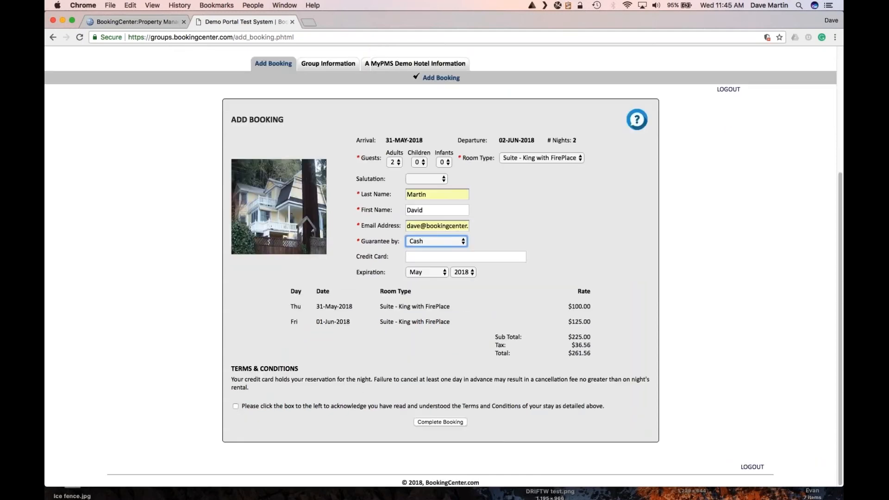
{"action": "left_click", "coordinate": [235, 406]}
{"action": "left_click", "coordinate": [432, 422]}
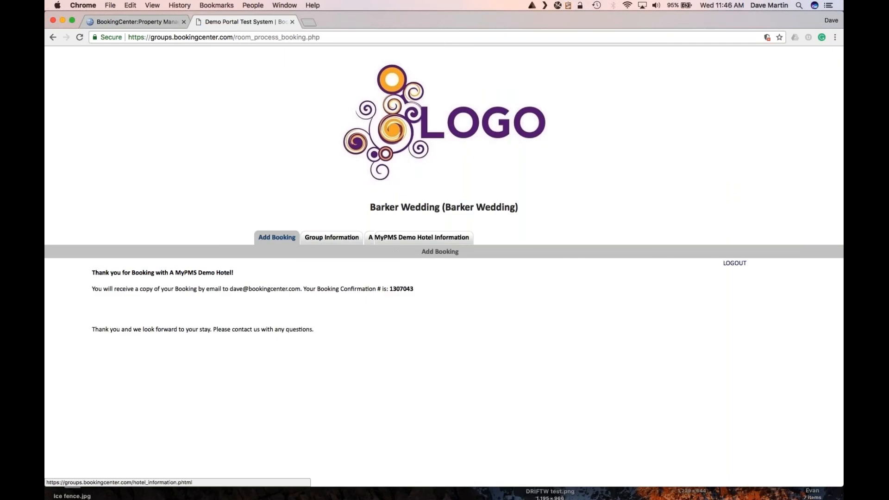
Check the Barker Wedding room list, then show the room 103 booking summary on the Tape Chart.
{"action": "left_click", "coordinate": [145, 22]}
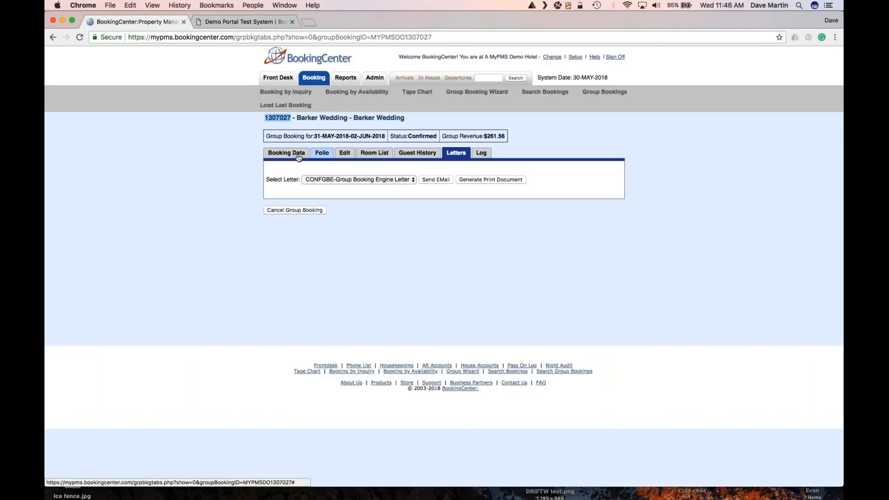
{"action": "left_click", "coordinate": [368, 156]}
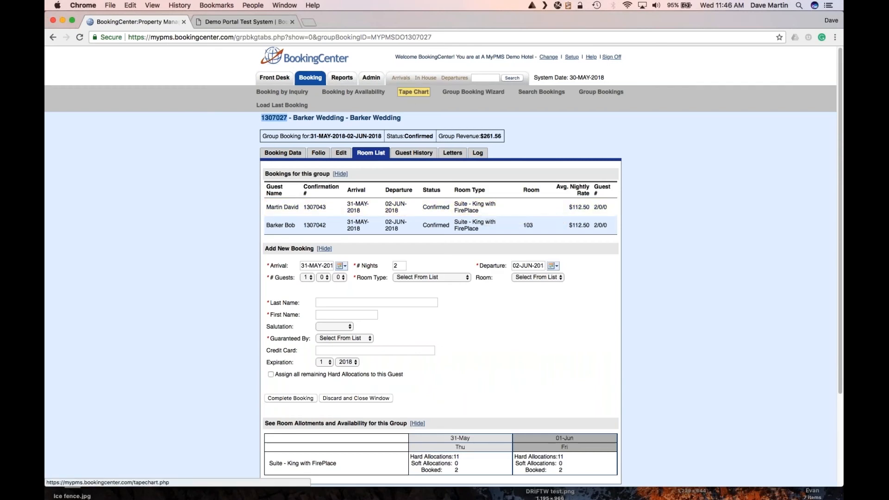
{"action": "left_click", "coordinate": [413, 92]}
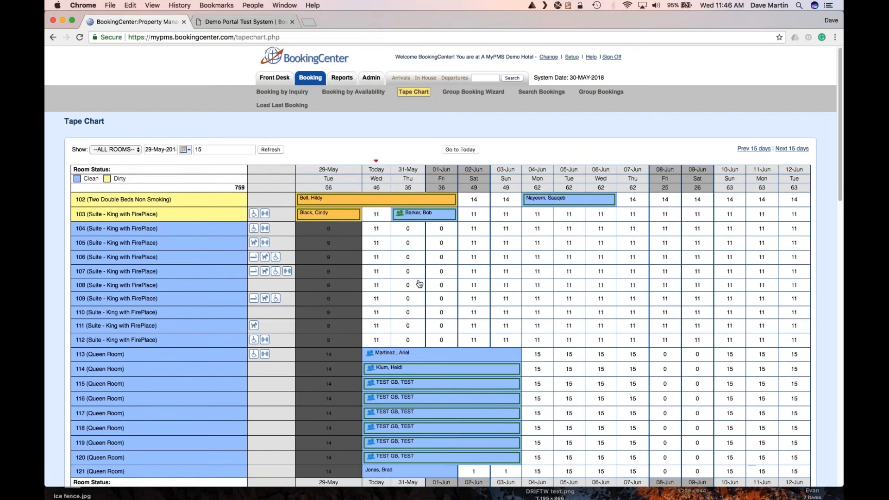
{"action": "scroll", "coordinate": [418, 289], "scroll_direction": "down", "scroll_amount": 3}
{"action": "scroll", "coordinate": [418, 288], "scroll_direction": "down", "scroll_amount": 3}
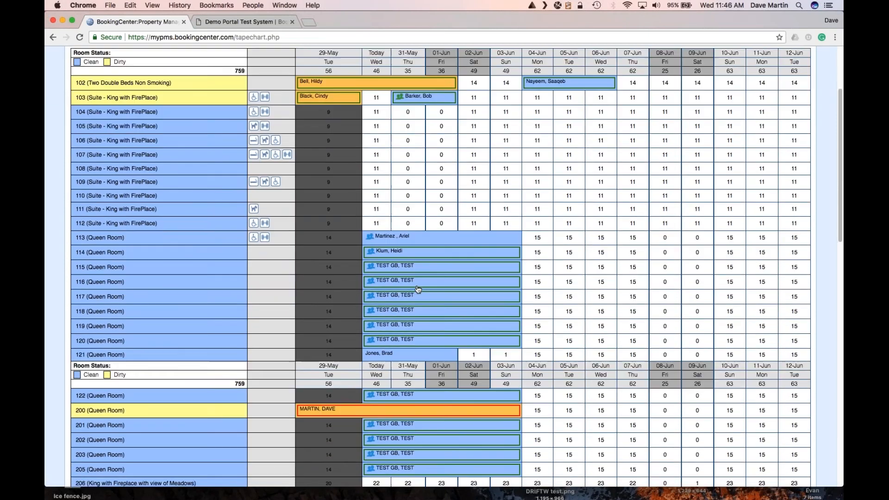
{"action": "scroll", "coordinate": [418, 289], "scroll_direction": "down", "scroll_amount": 15}
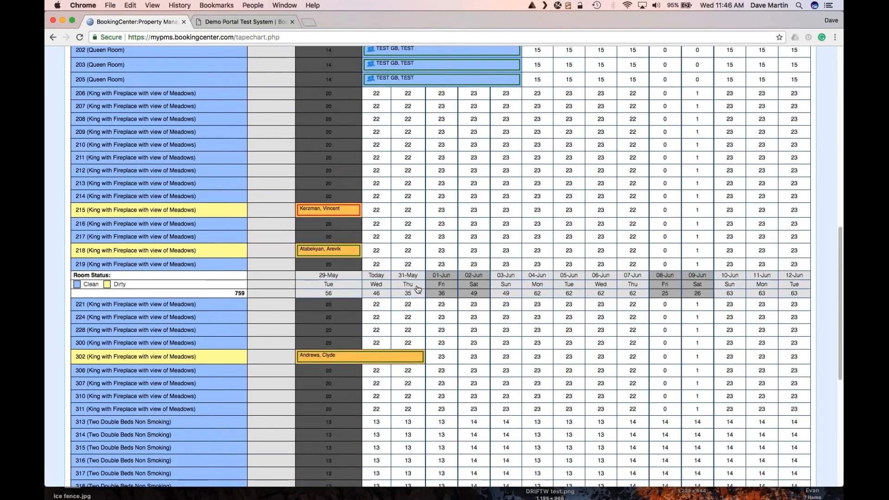
{"action": "scroll", "coordinate": [418, 289], "scroll_direction": "up", "scroll_amount": 20}
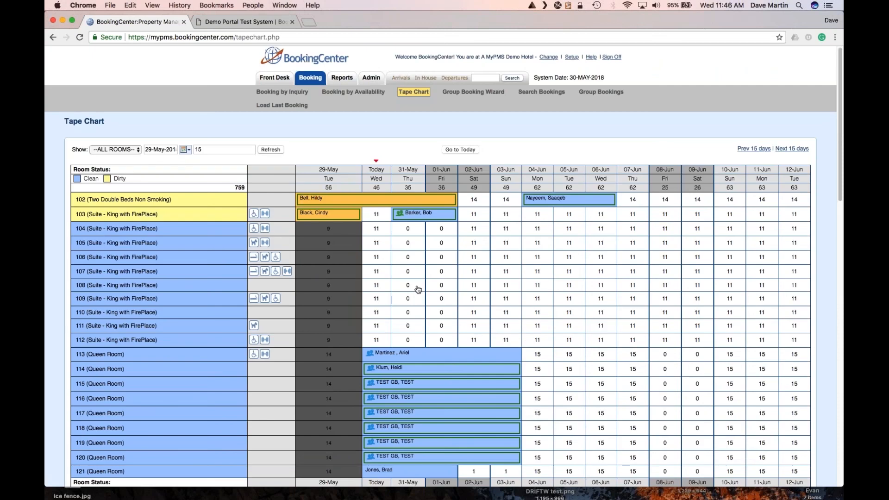
{"action": "left_click", "coordinate": [423, 217]}
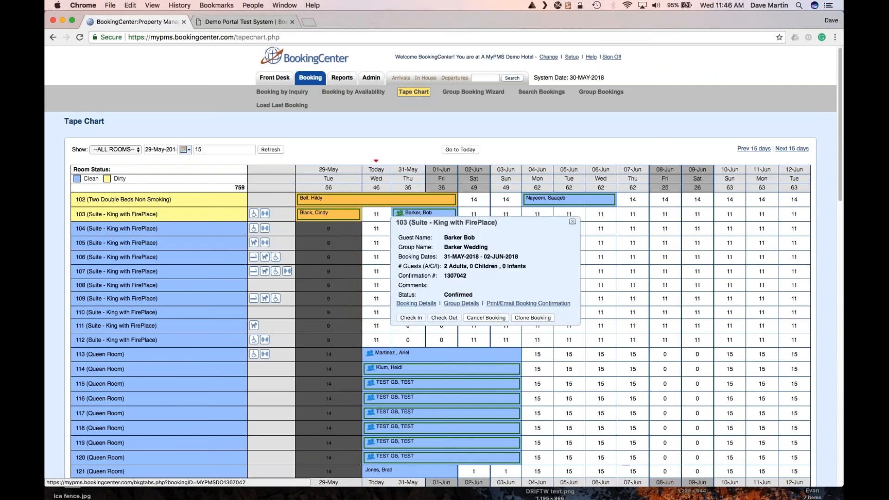
Go from the room 103 popup to Group Details and open the new Suite - King with FirePlace booking.
{"action": "left_click", "coordinate": [452, 304]}
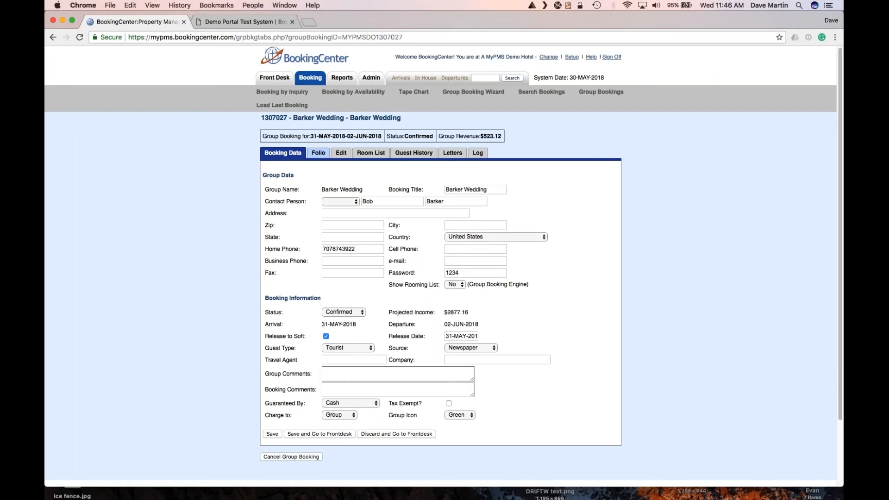
{"action": "left_click", "coordinate": [369, 156]}
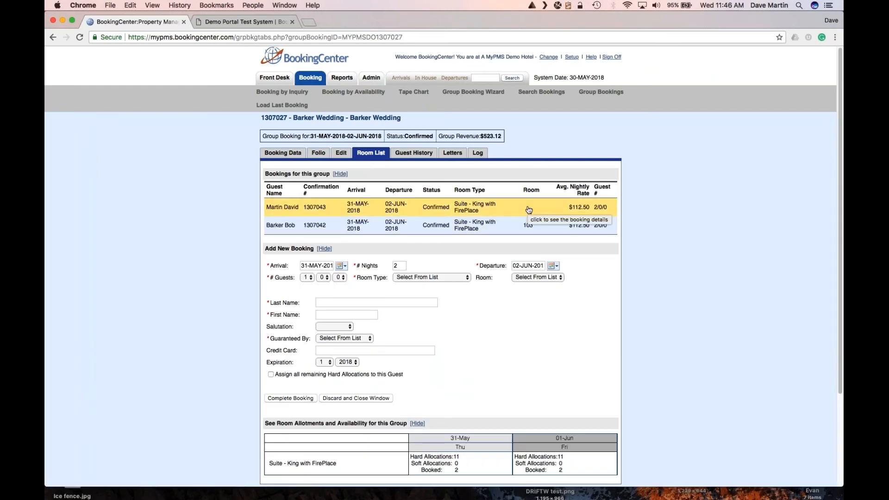
{"action": "left_click", "coordinate": [457, 208]}
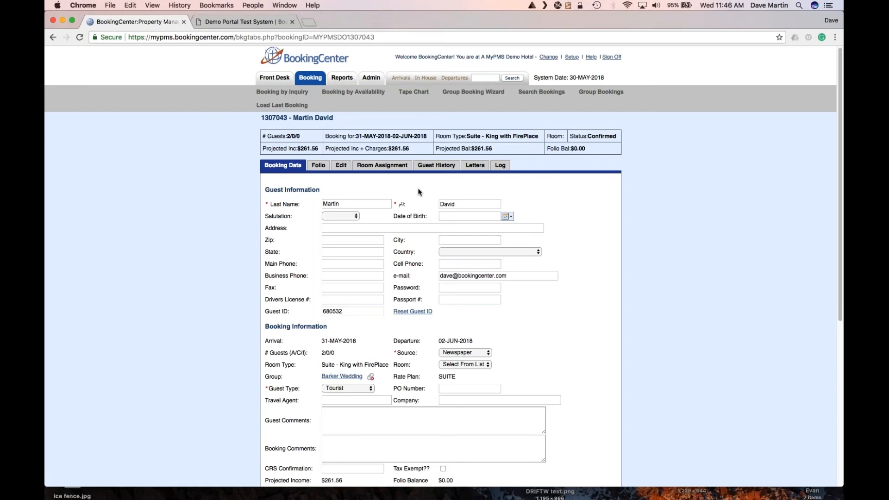
Save room 104 for both nights of the new suite booking and verify it on the Tape Chart.
{"action": "left_click", "coordinate": [462, 366]}
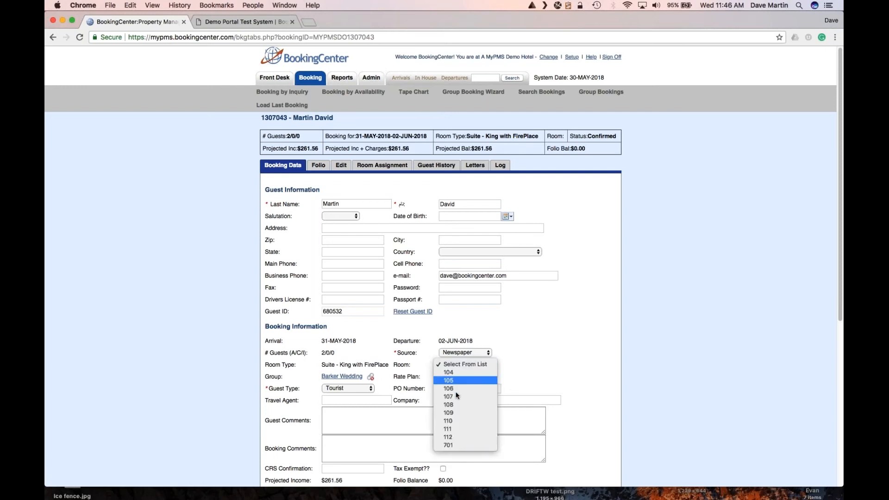
{"action": "left_click", "coordinate": [574, 320]}
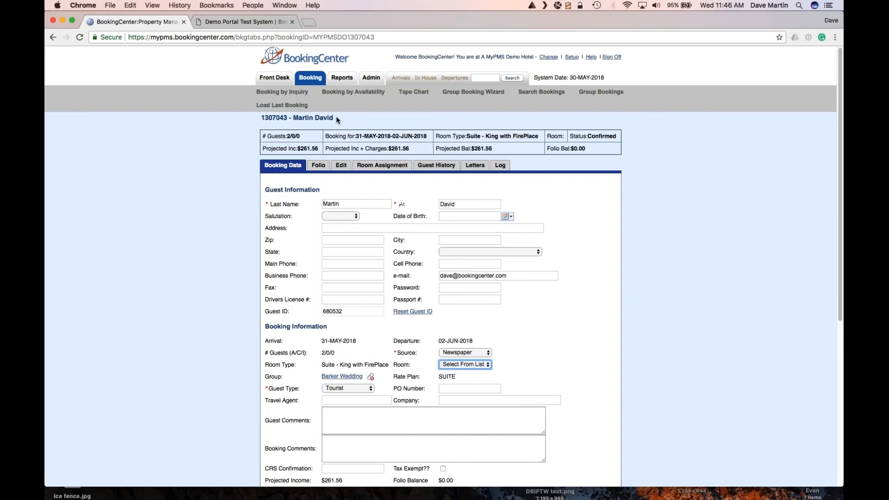
{"action": "left_click", "coordinate": [384, 171]}
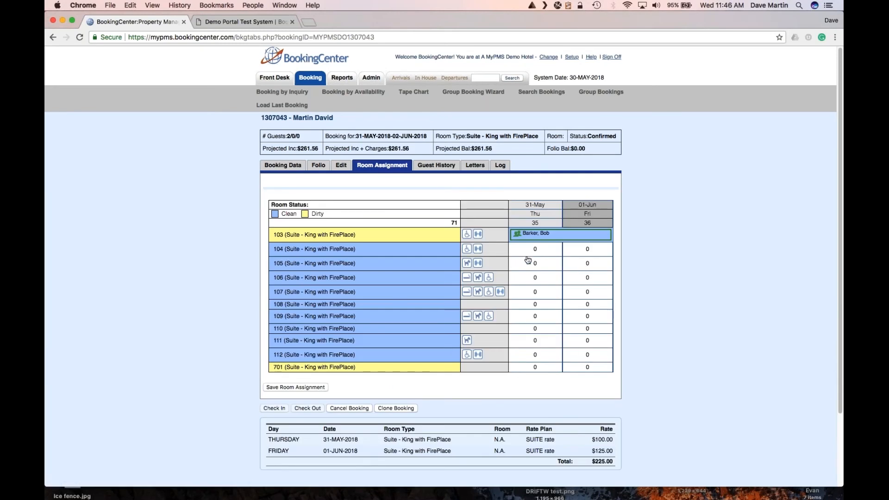
{"action": "left_click_drag", "start_coordinate": [552, 250], "coordinate": [590, 250]}
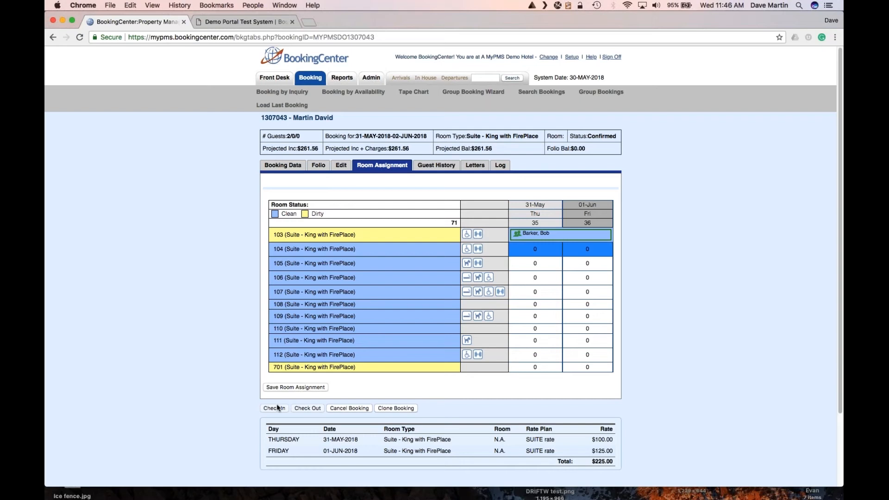
{"action": "left_click", "coordinate": [283, 387]}
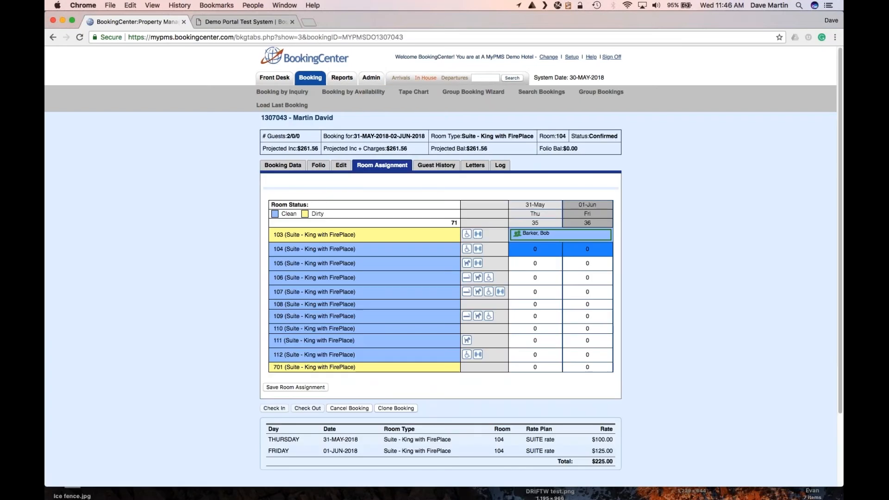
{"action": "left_click", "coordinate": [417, 92]}
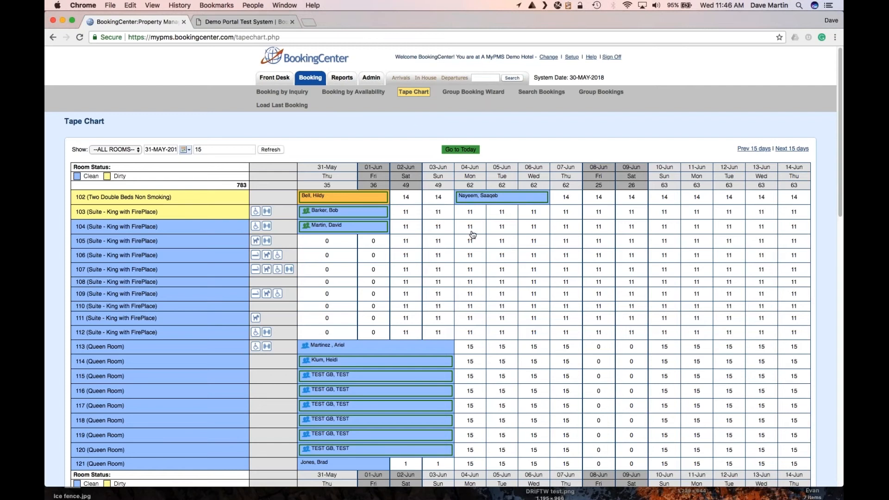
{"action": "left_click", "coordinate": [337, 230]}
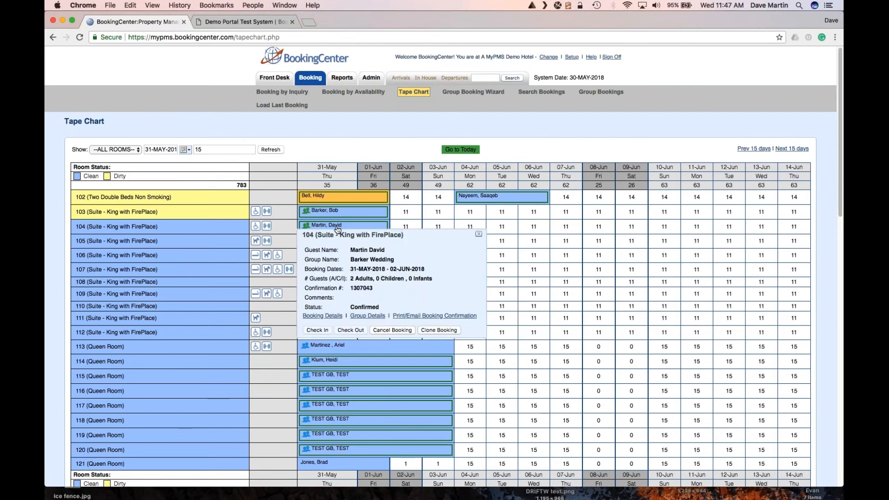
{"action": "left_click", "coordinate": [325, 316]}
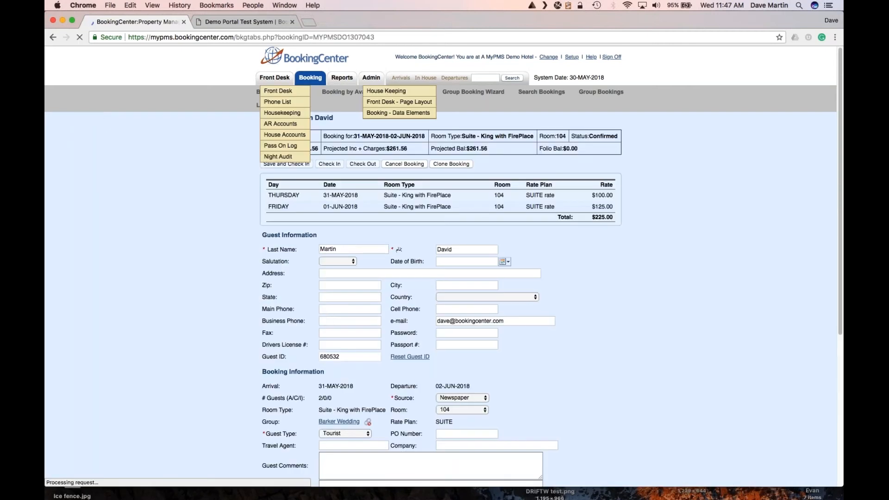
{"action": "scroll", "coordinate": [327, 320], "scroll_direction": "down", "scroll_amount": 6}
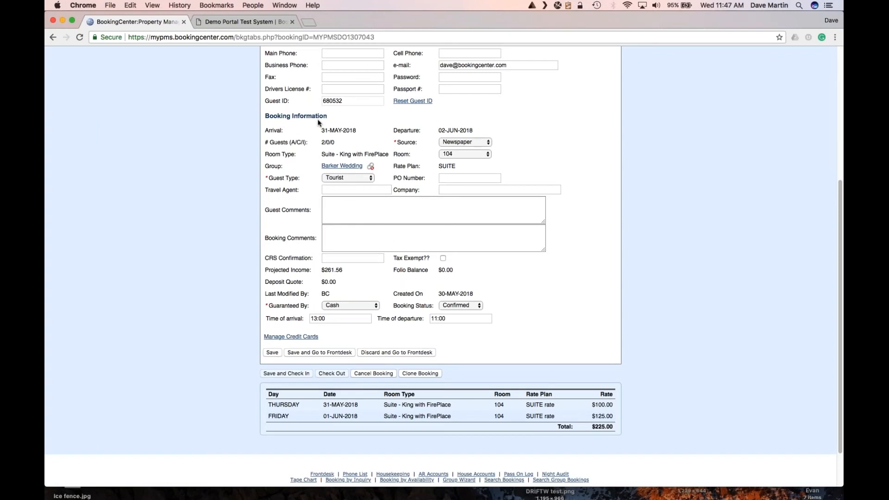
{"action": "scroll", "coordinate": [319, 122], "scroll_direction": "up", "scroll_amount": 2}
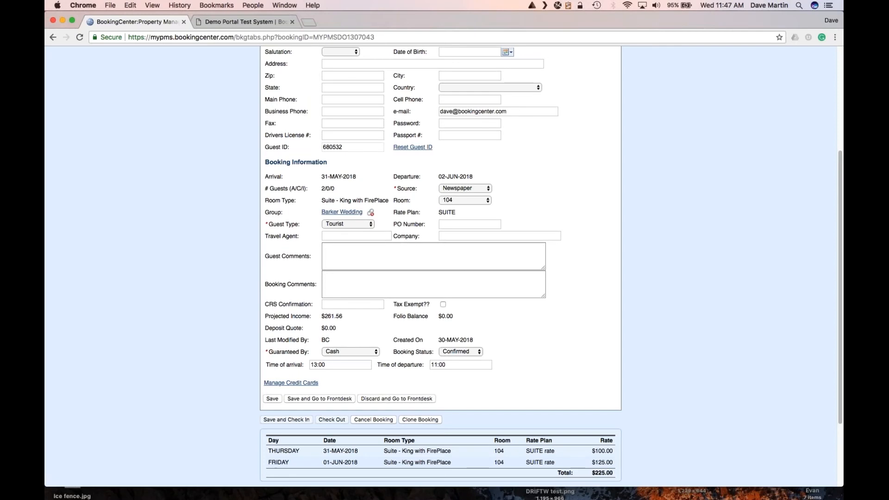
{"action": "scroll", "coordinate": [352, 207], "scroll_direction": "up", "scroll_amount": 5}
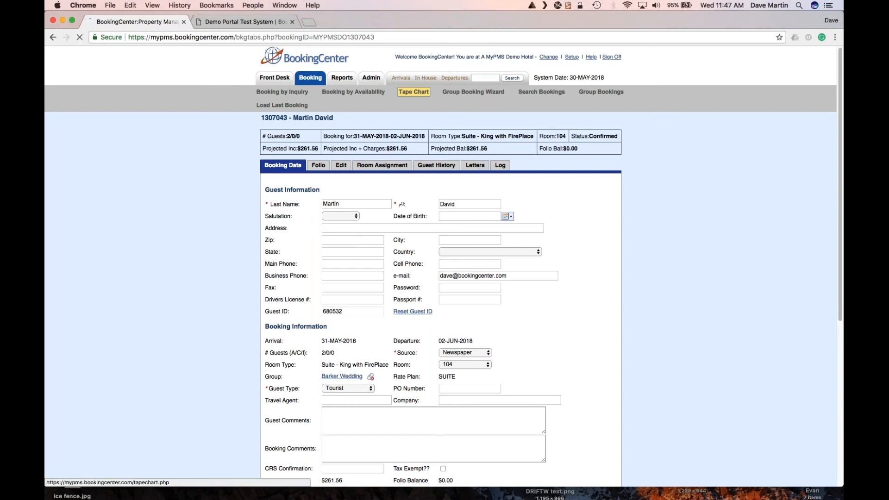
{"action": "left_click", "coordinate": [414, 93]}
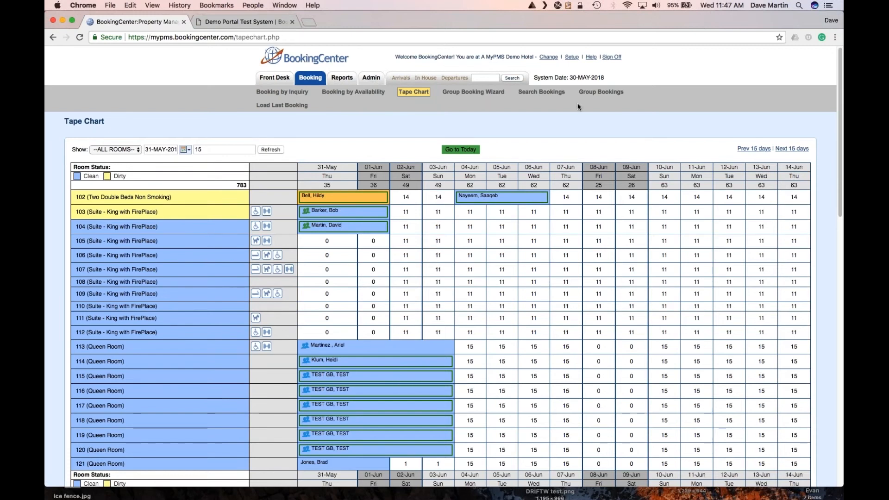
Start a new group booking in the wizard arriving 5-Jun-2018 for 2 nights.
{"action": "left_click", "coordinate": [600, 92]}
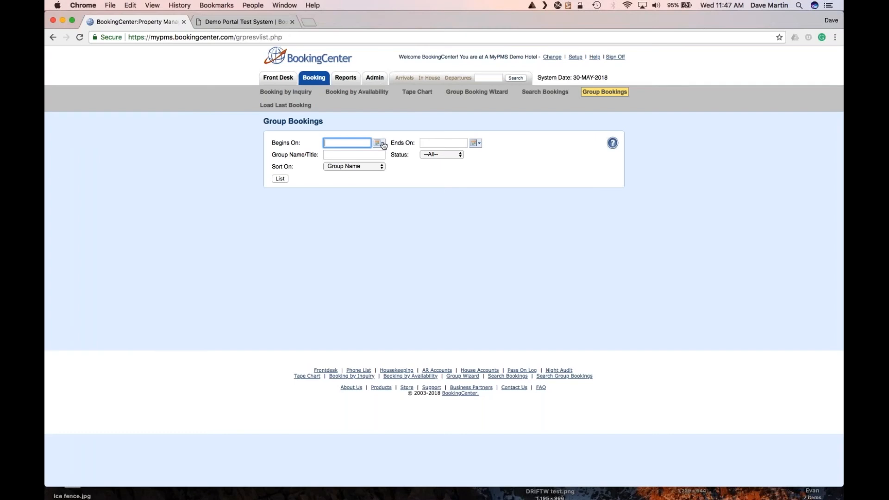
{"action": "left_click", "coordinate": [451, 95]}
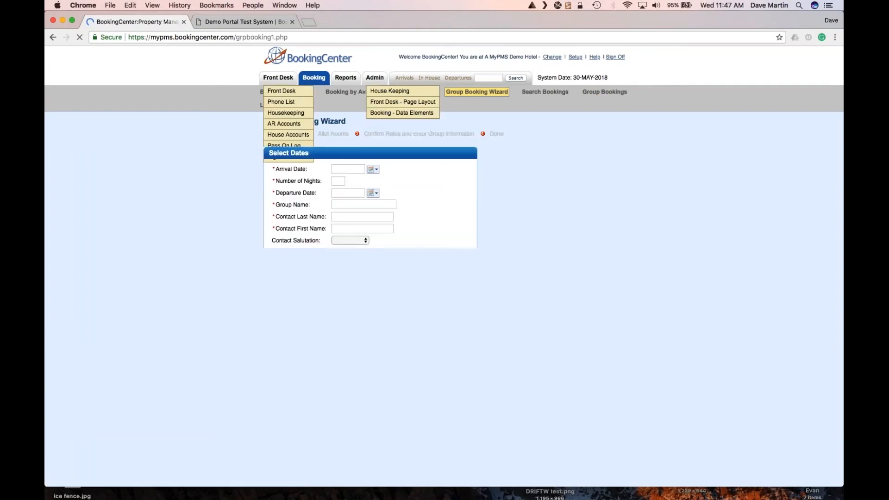
{"action": "left_click", "coordinate": [348, 169]}
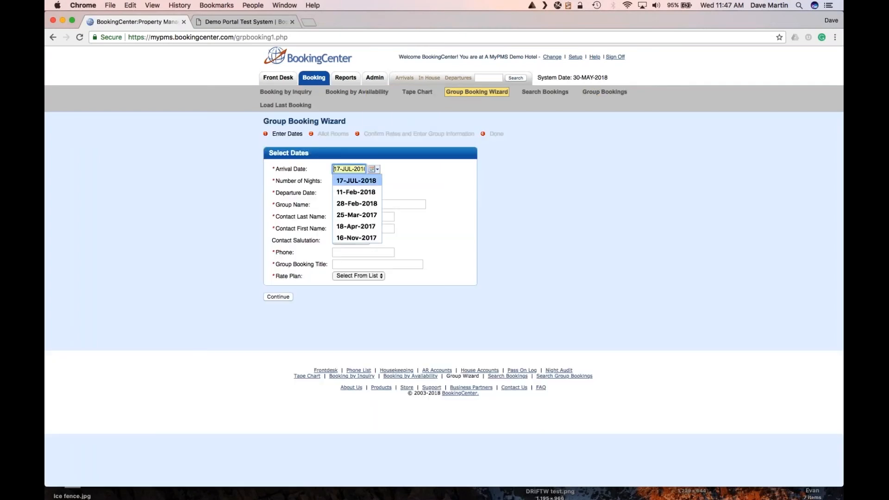
{"action": "left_click", "coordinate": [373, 169]}
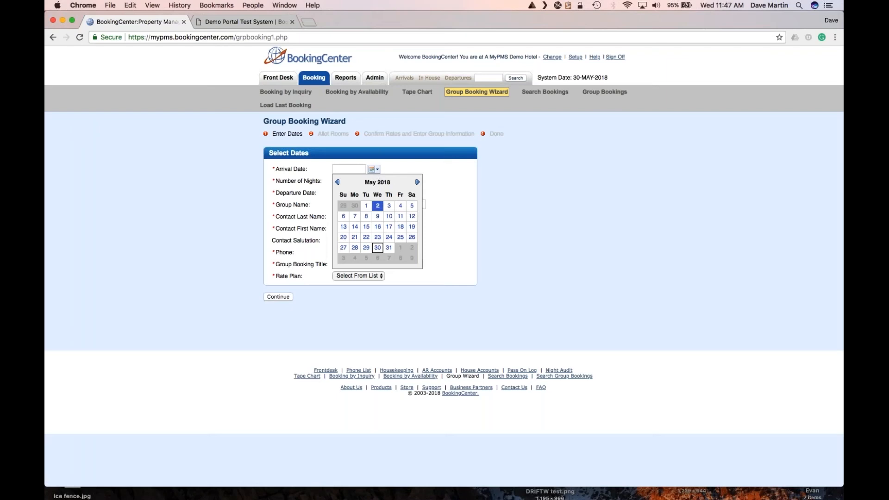
{"action": "left_click", "coordinate": [417, 182]}
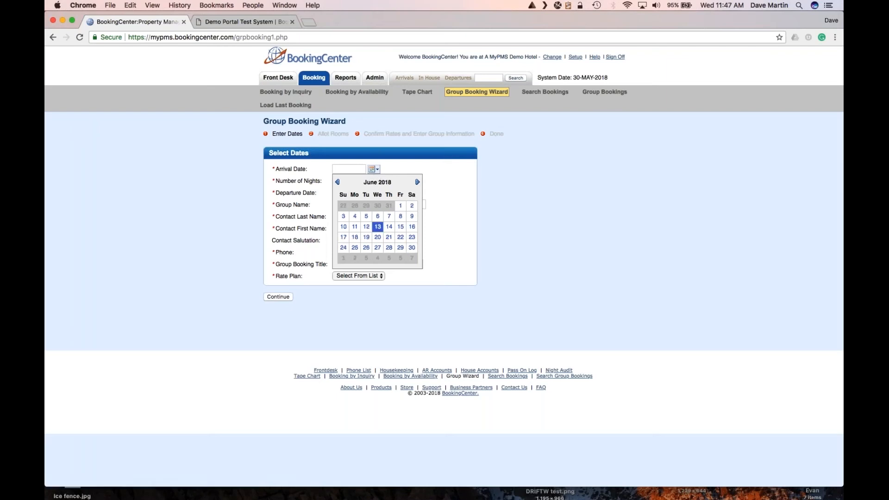
{"action": "left_click", "coordinate": [366, 216]}
{"action": "left_click", "coordinate": [340, 182]}
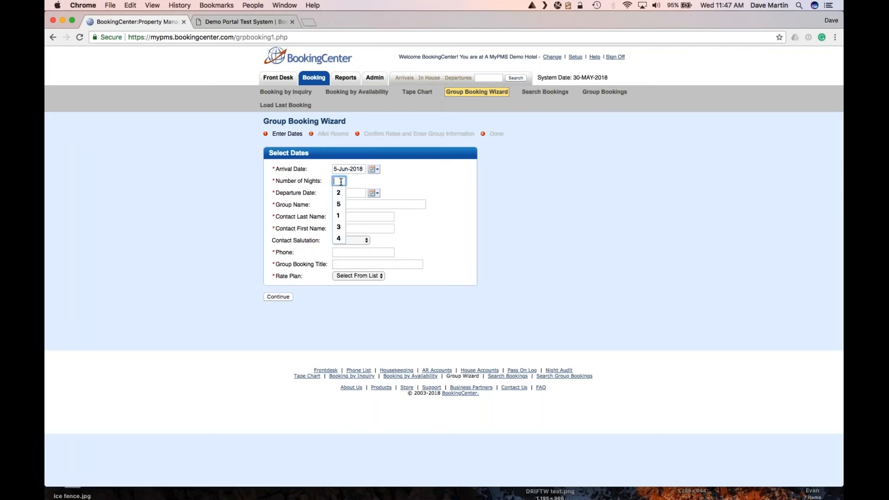
{"action": "type", "text": "2"}
{"action": "key", "text": "Tab"}
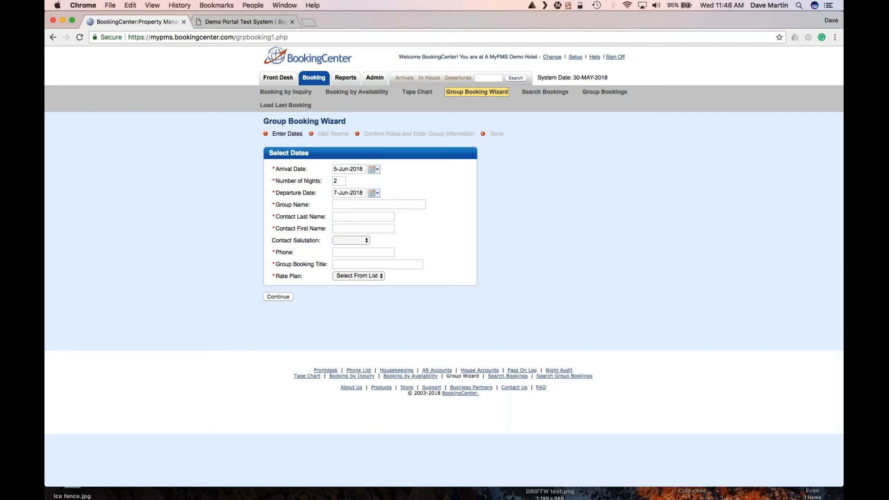
Name the group Allocation GB, enter contact name and phone, title it Allocation test, choose RACK rate.
{"action": "type", "text": "Al"}
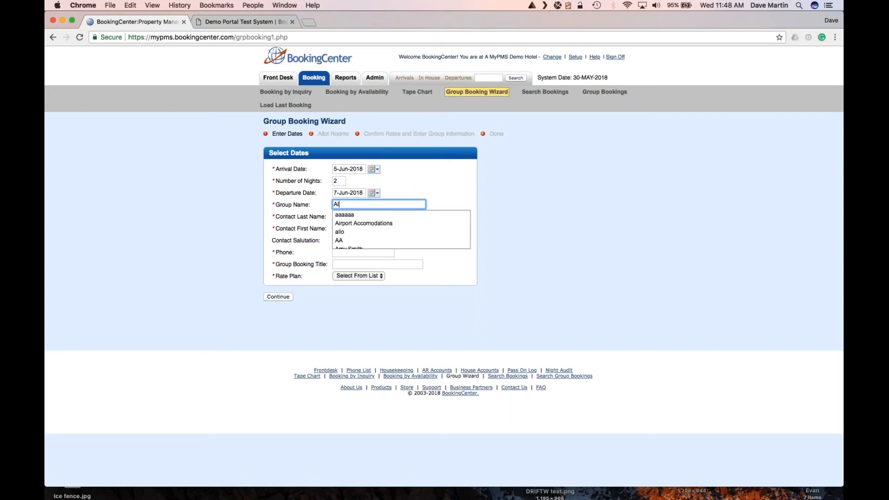
{"action": "type", "text": "location "}
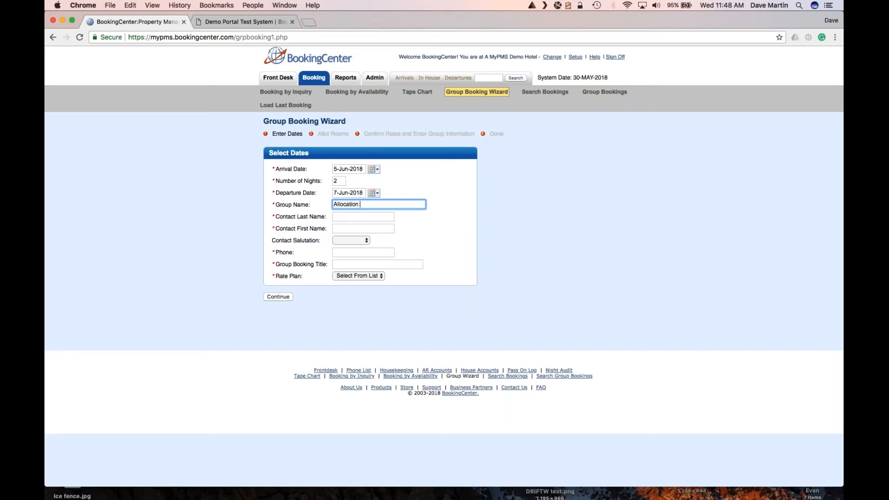
{"action": "type", "text": "GB"}
{"action": "left_click", "coordinate": [367, 216]}
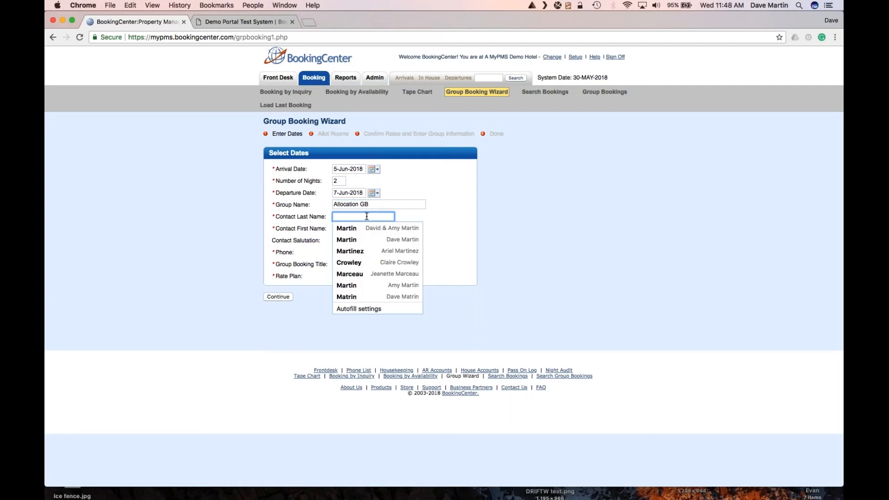
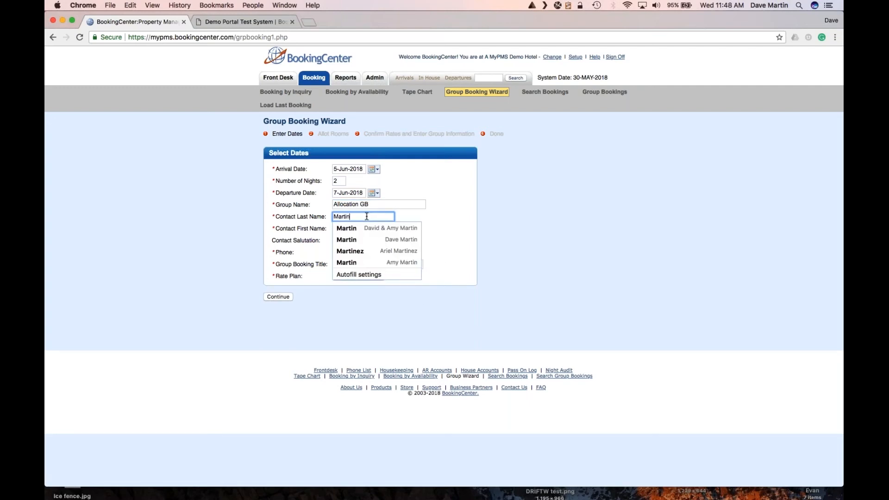
{"action": "key", "text": "Tab"}
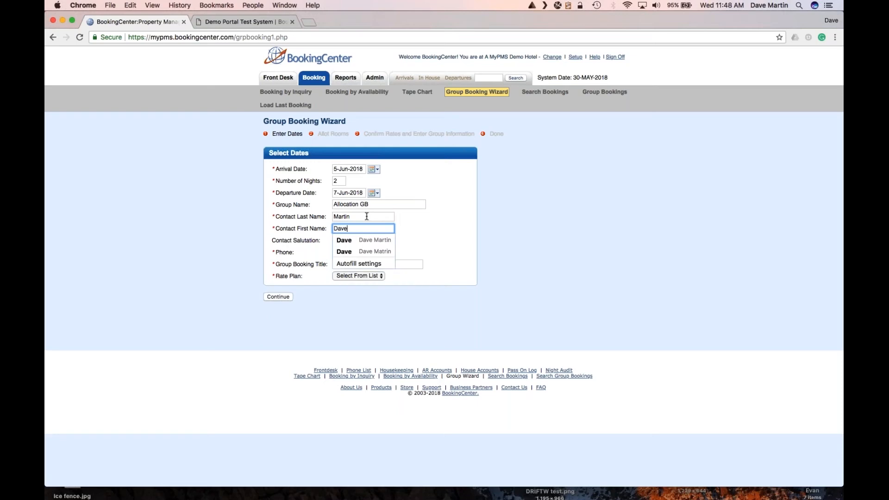
{"action": "key", "text": "Tab"}
{"action": "key", "text": "Tab"}
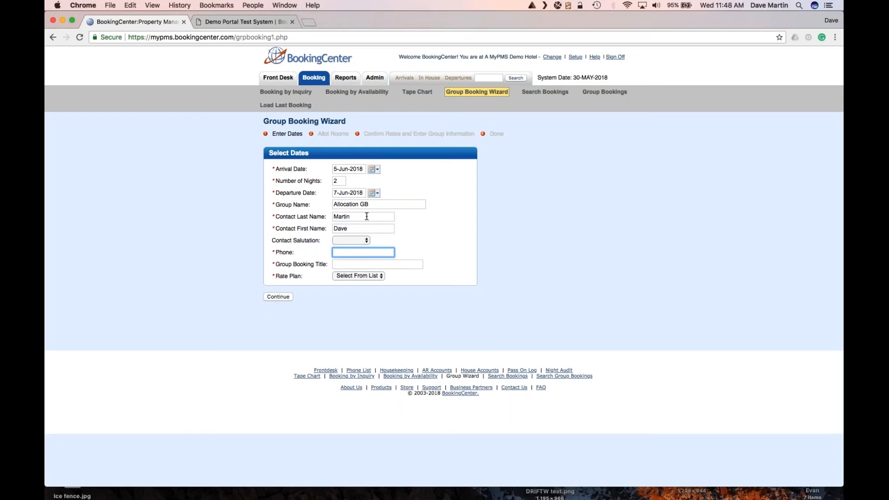
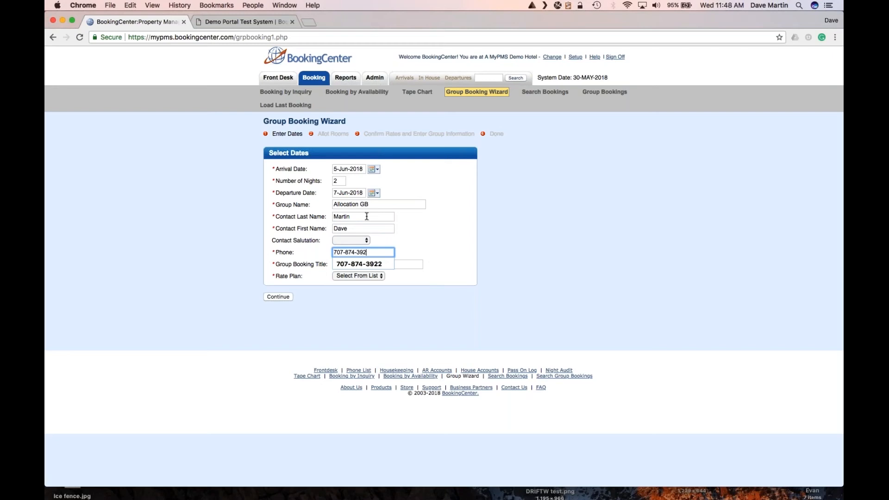
{"action": "key", "text": "Tab"}
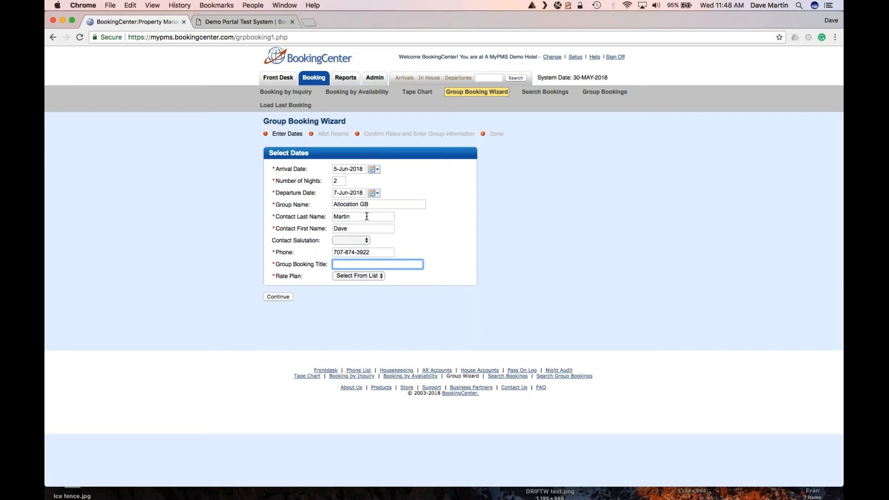
{"action": "type", "text": "Allocation test"}
{"action": "left_click", "coordinate": [375, 276]}
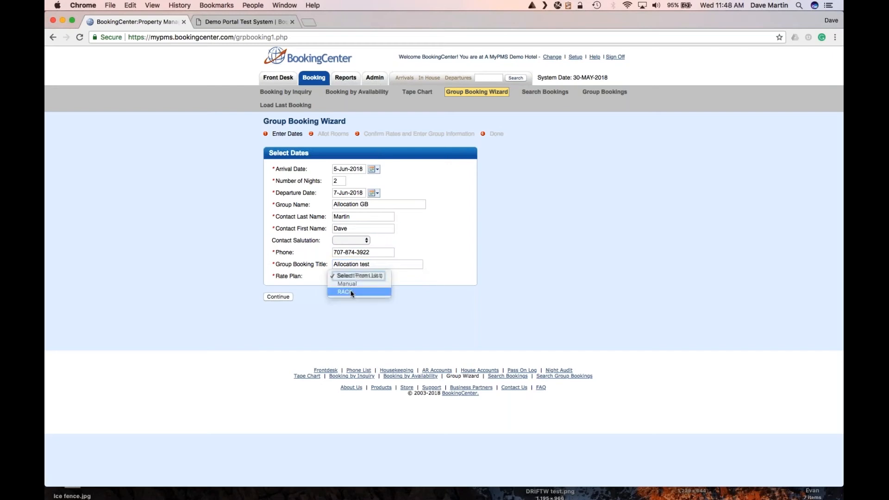
{"action": "left_click", "coordinate": [361, 292]}
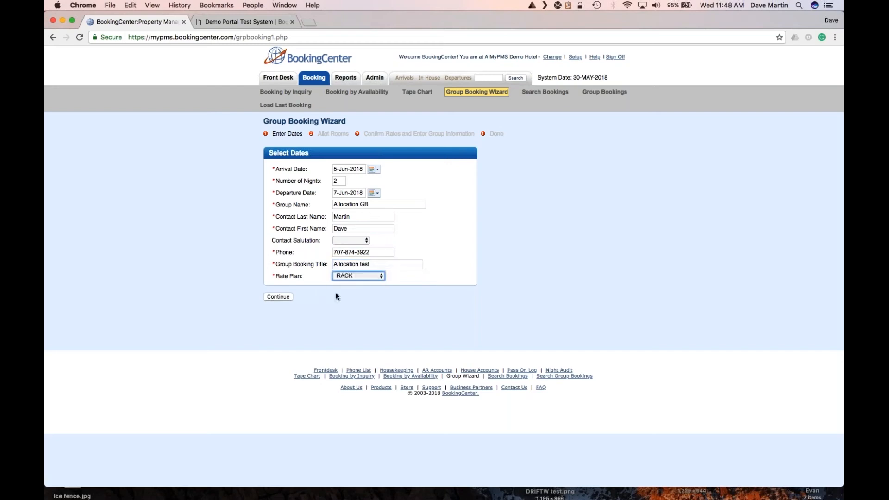
Allot 10 hard Queen Room and King with Fireplace rooms on both Tuesday and Wednesday nights.
{"action": "left_click", "coordinate": [283, 298]}
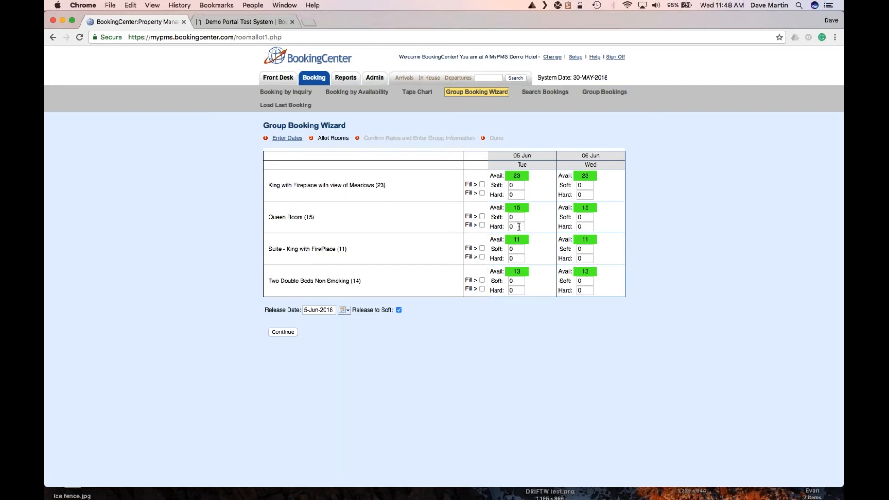
{"action": "left_click", "coordinate": [515, 227]}
{"action": "type", "text": "10"}
{"action": "key", "text": "Tab"}
{"action": "type", "text": "10"}
{"action": "left_click", "coordinate": [518, 195]}
{"action": "type", "text": "10"}
{"action": "left_click", "coordinate": [481, 193]}
Change the first nightly rate to $60 and apply it to all nights.
{"action": "left_click", "coordinate": [287, 331]}
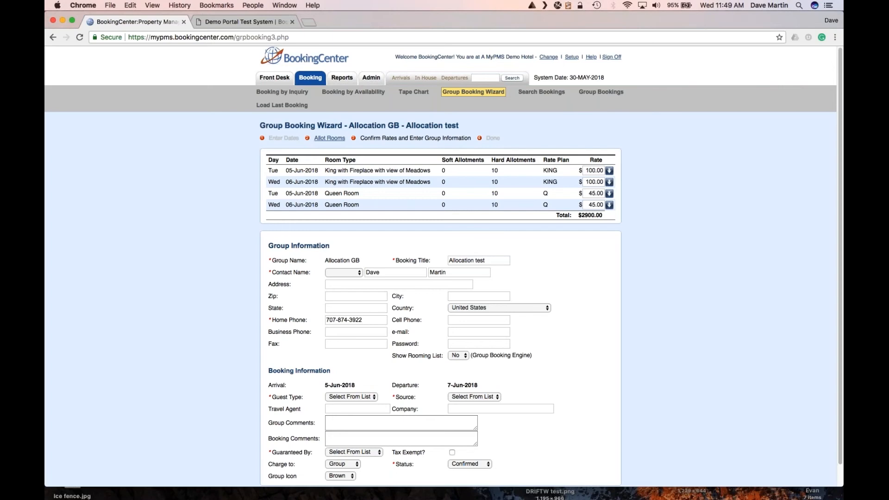
{"action": "left_click", "coordinate": [587, 171]}
{"action": "left_click_drag", "start_coordinate": [605, 171], "coordinate": [580, 166]}
{"action": "type", "text": "60"}
{"action": "left_click", "coordinate": [609, 170]}
Set the guest type to Unknown and the booking source to Phone.
{"action": "scroll", "coordinate": [499, 377], "scroll_direction": "down", "scroll_amount": 2}
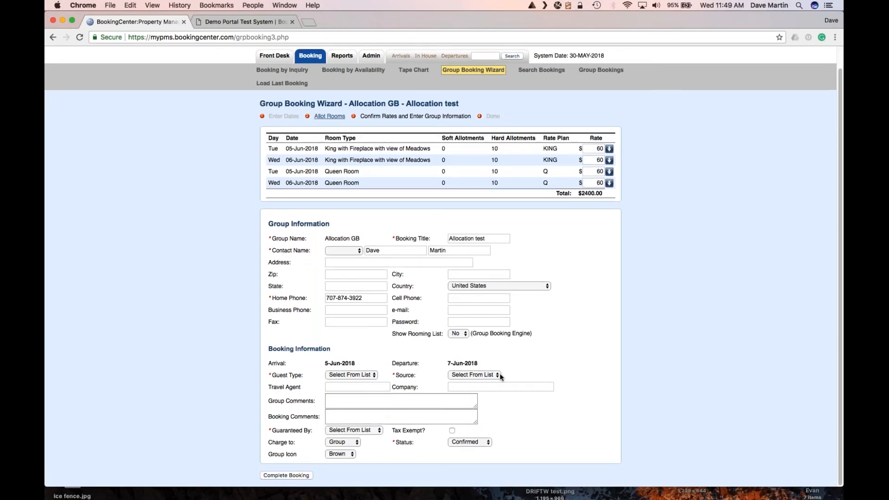
{"action": "left_click", "coordinate": [367, 375]}
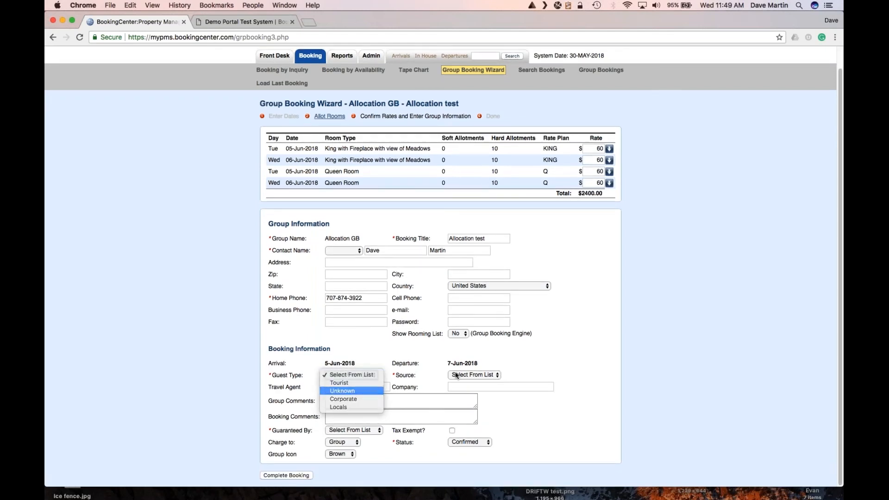
{"action": "left_click", "coordinate": [342, 391]}
{"action": "left_click", "coordinate": [472, 375]}
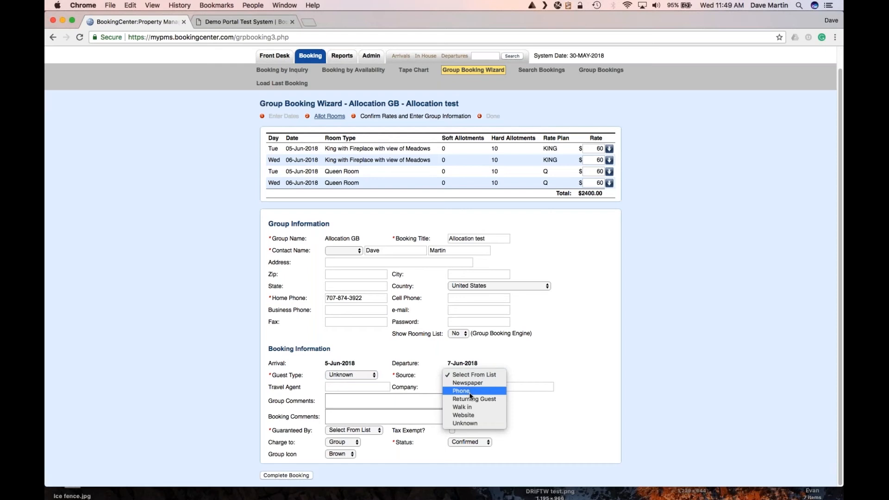
{"action": "left_click", "coordinate": [469, 391]}
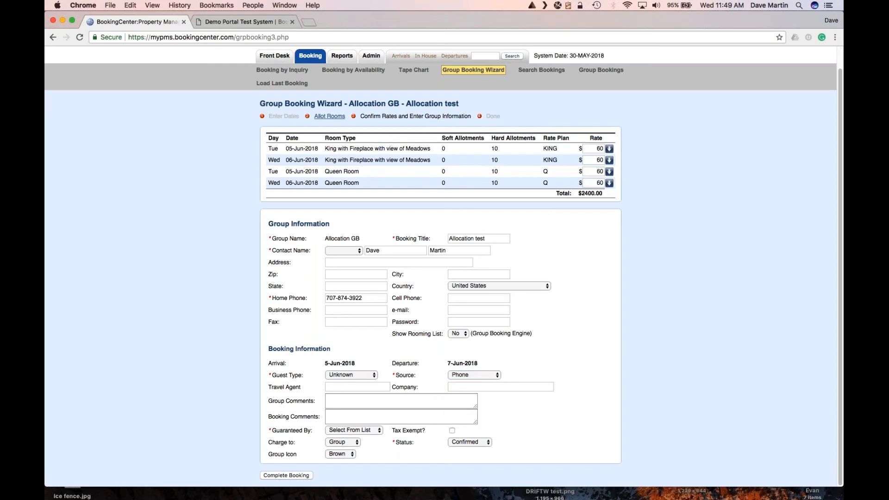
{"action": "left_click", "coordinate": [457, 322]}
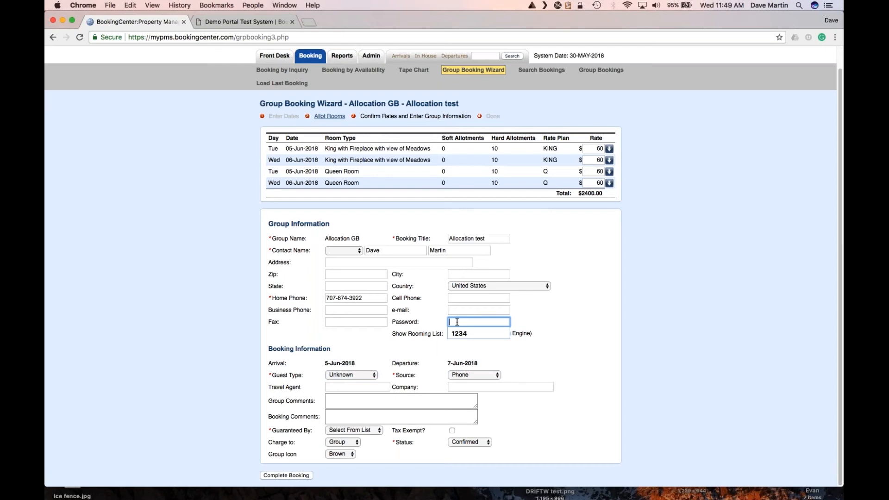
Enter the group password, dismissing the browser's password suggestions.
{"action": "left_click", "coordinate": [581, 313]}
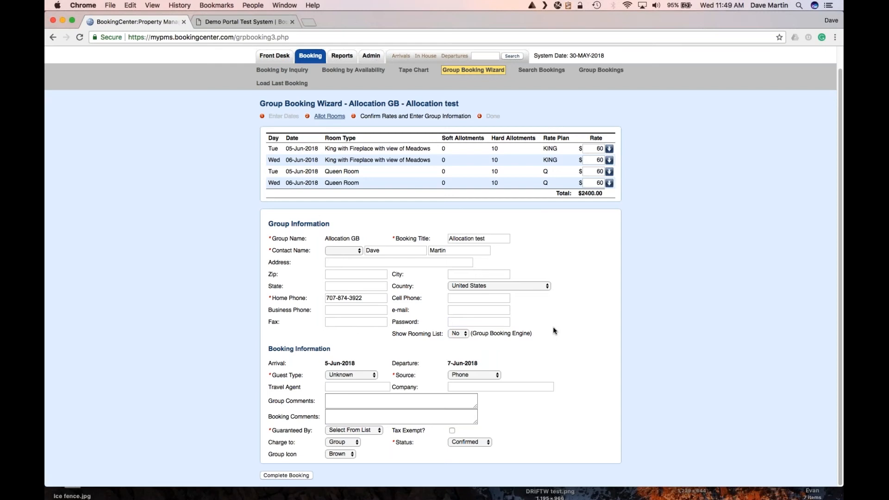
{"action": "left_click", "coordinate": [489, 321]}
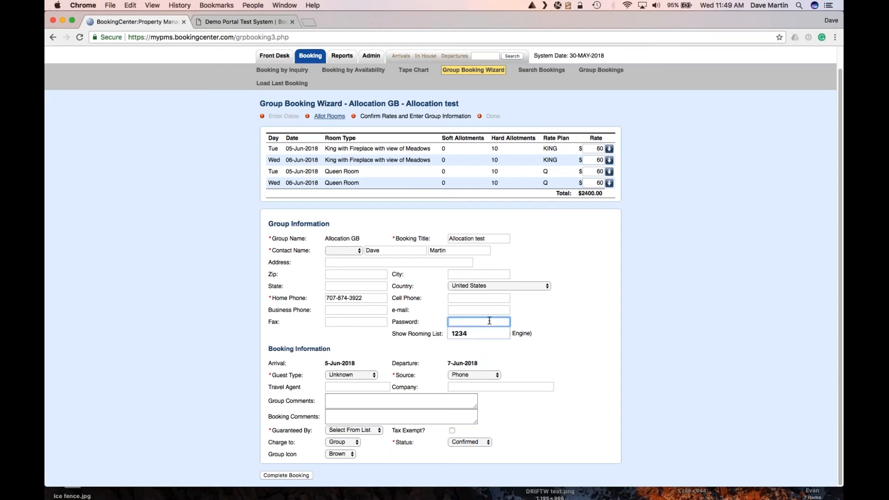
{"action": "type", "text": "1234"}
{"action": "left_click", "coordinate": [610, 304]}
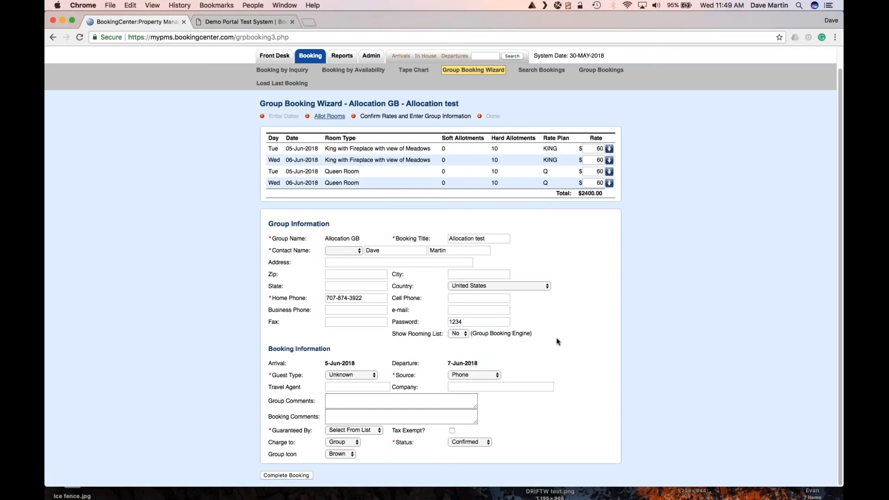
Guarantee by Cash, charge to Individual, use an Orange group icon, and complete the booking.
{"action": "left_click", "coordinate": [351, 430]}
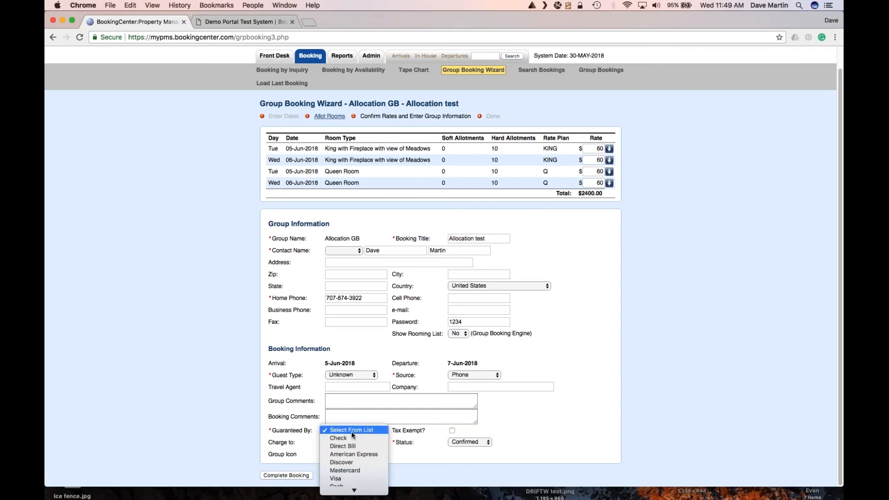
{"action": "left_click", "coordinate": [344, 477]}
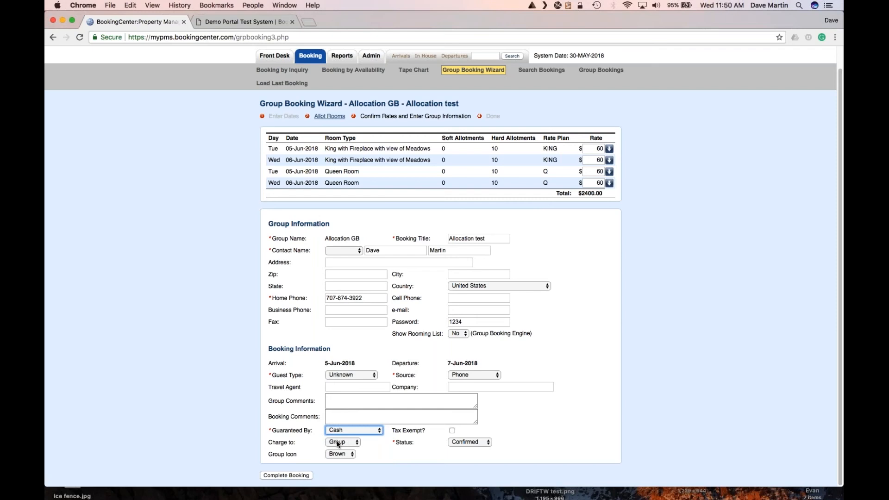
{"action": "left_click", "coordinate": [338, 443]}
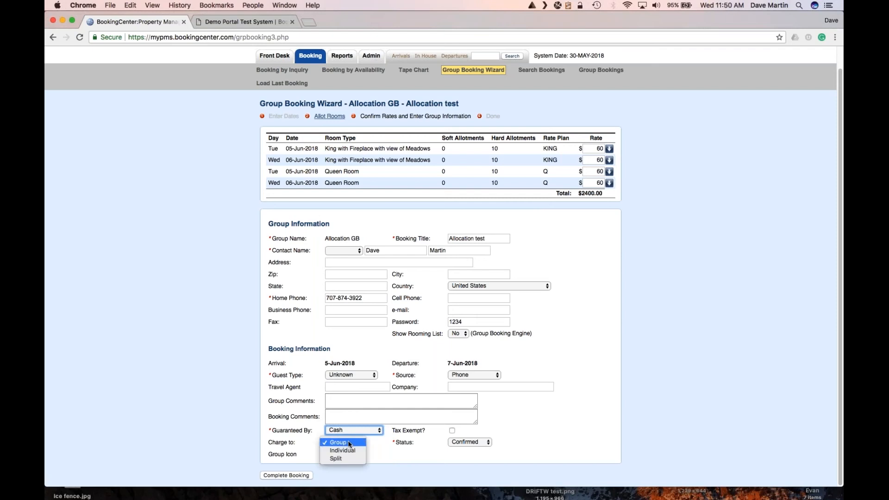
{"action": "left_click", "coordinate": [349, 452]}
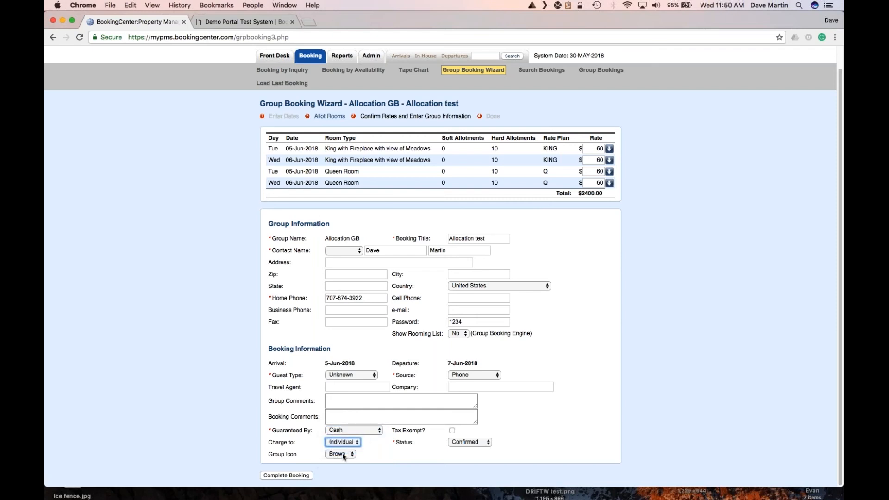
{"action": "left_click", "coordinate": [334, 454]}
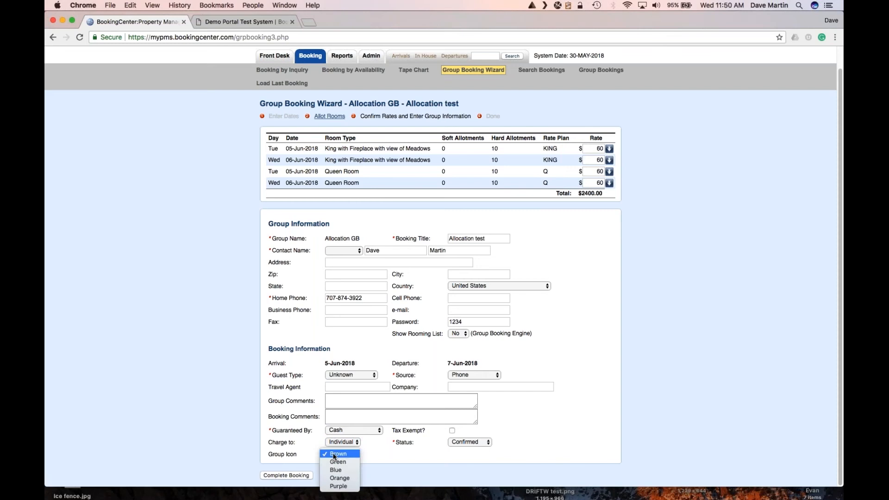
{"action": "left_click", "coordinate": [343, 477]}
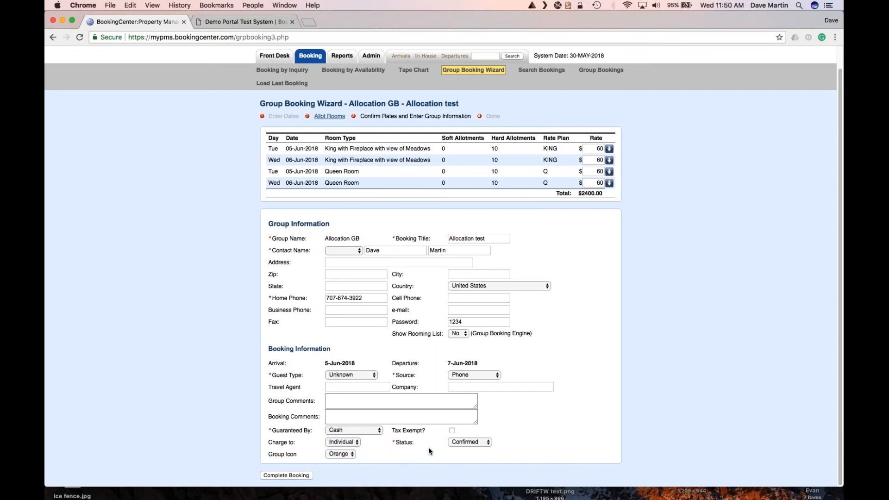
{"action": "left_click", "coordinate": [301, 476]}
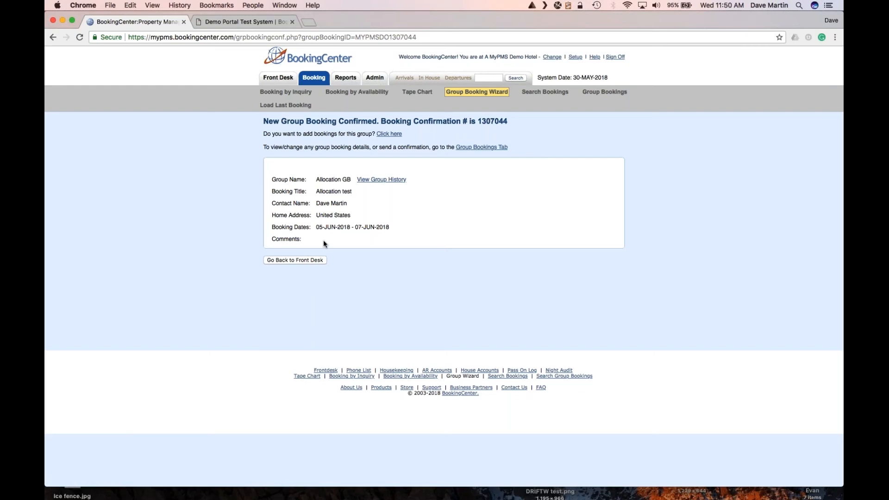
Go on from the confirmation page to add room bookings to the Allocation GB group.
{"action": "left_click", "coordinate": [390, 134]}
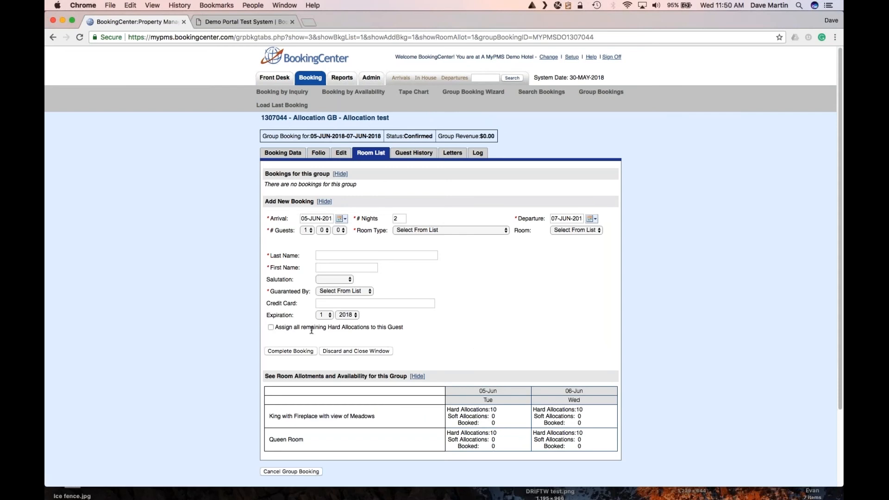
Leave Allocation GB's empty room list for its Letters tab, which offers the GROUPCON letter.
{"action": "left_click_drag", "start_coordinate": [398, 328], "coordinate": [285, 327]}
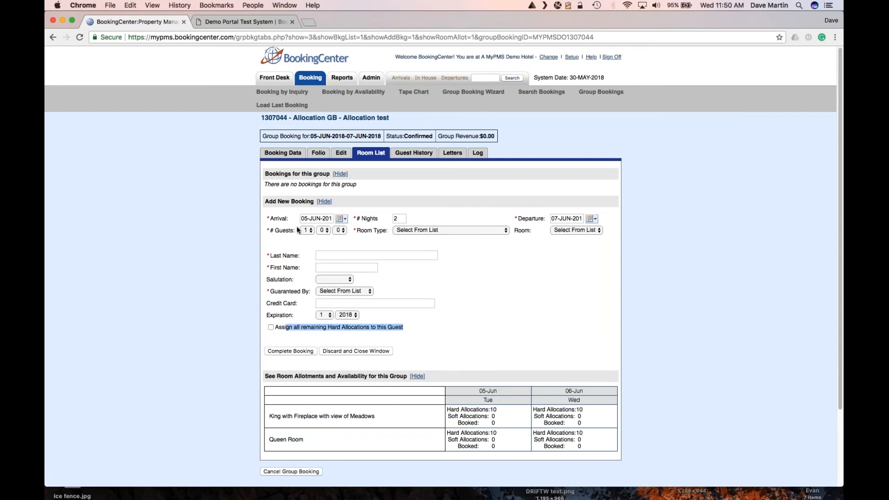
{"action": "left_click", "coordinate": [333, 254]}
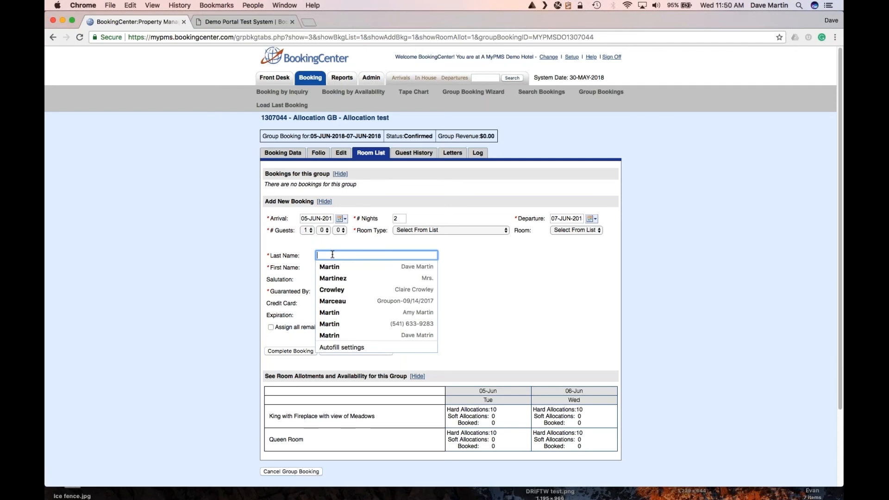
{"action": "left_click", "coordinate": [439, 262]}
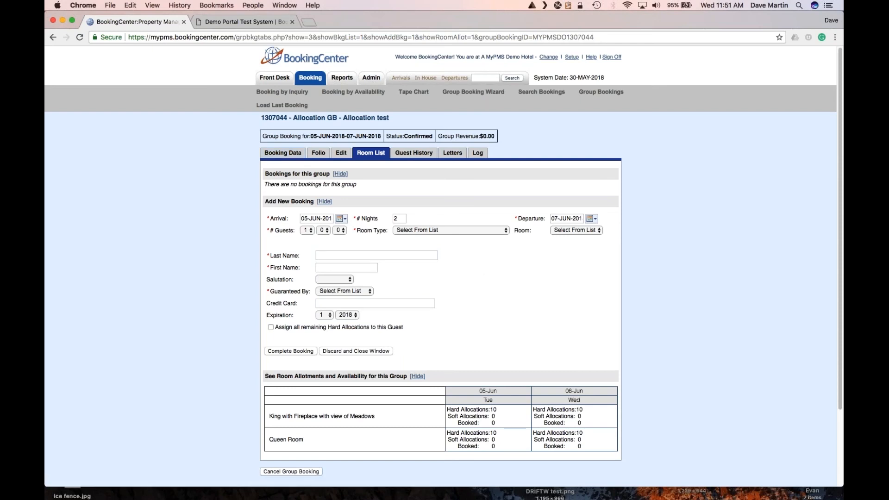
{"action": "left_click", "coordinate": [456, 155]}
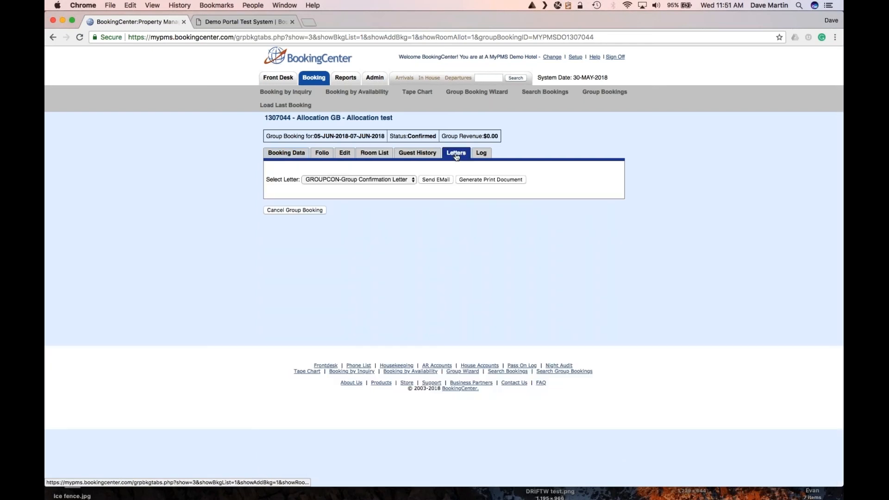
Generate the GROUPCON Group Confirmation Letter for Allocation GB and enlarge the preview window.
{"action": "left_click", "coordinate": [364, 180]}
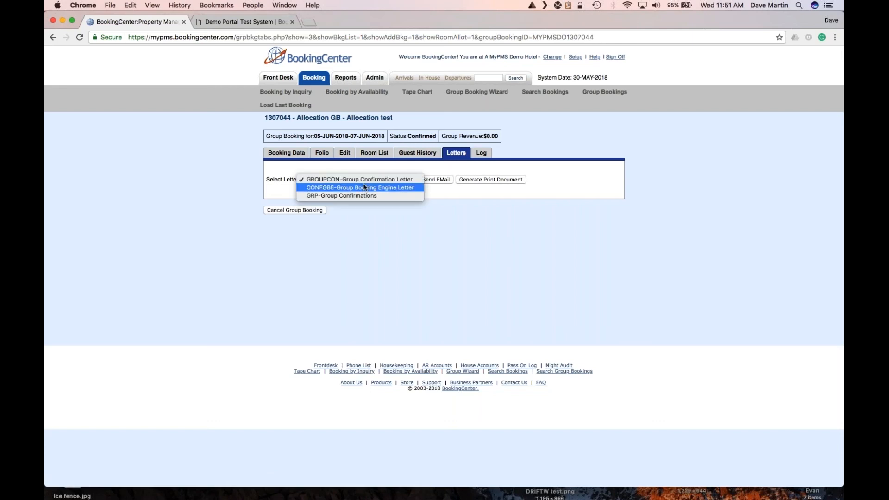
{"action": "left_click", "coordinate": [363, 178]}
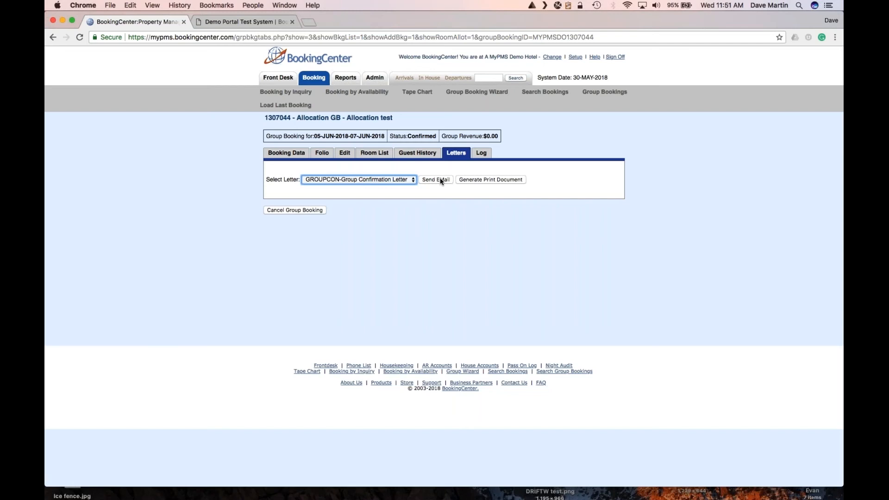
{"action": "left_click", "coordinate": [491, 180]}
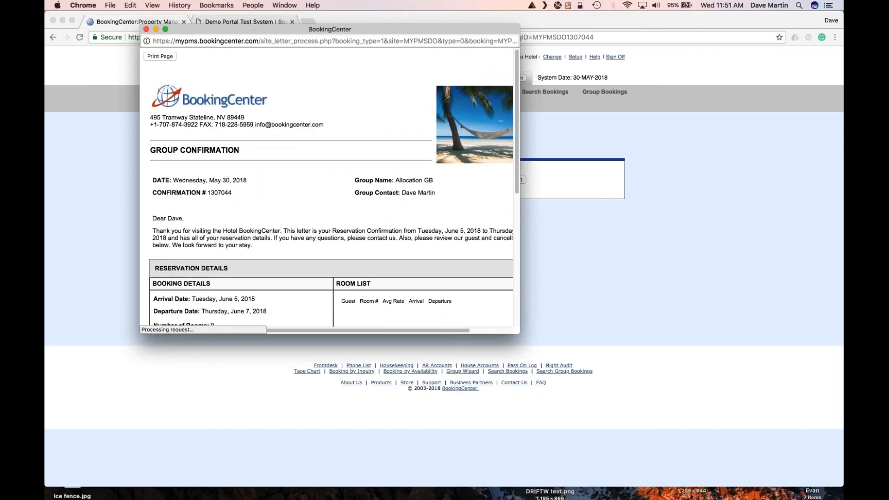
{"action": "left_click_drag", "start_coordinate": [517, 326], "coordinate": [634, 366]}
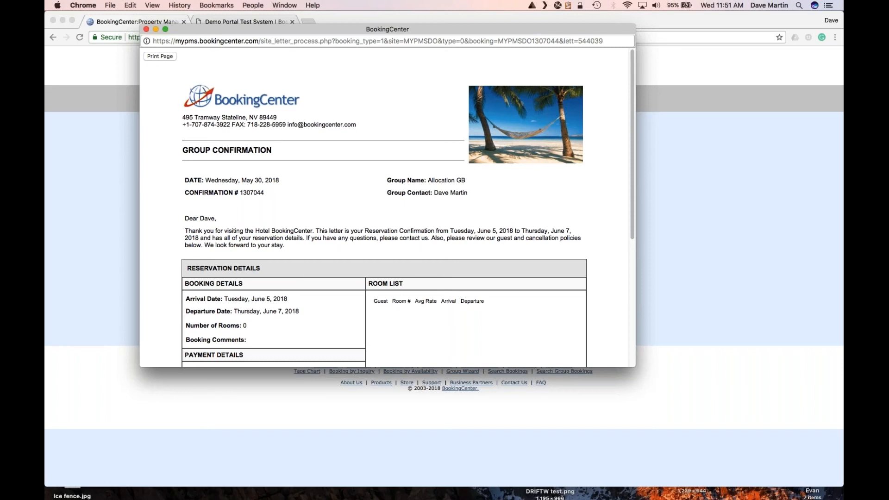
Generate and read through the CONFGBE Group Booking Engine Letter, then close its preview.
{"action": "left_click", "coordinate": [146, 29]}
{"action": "left_click", "coordinate": [400, 180]}
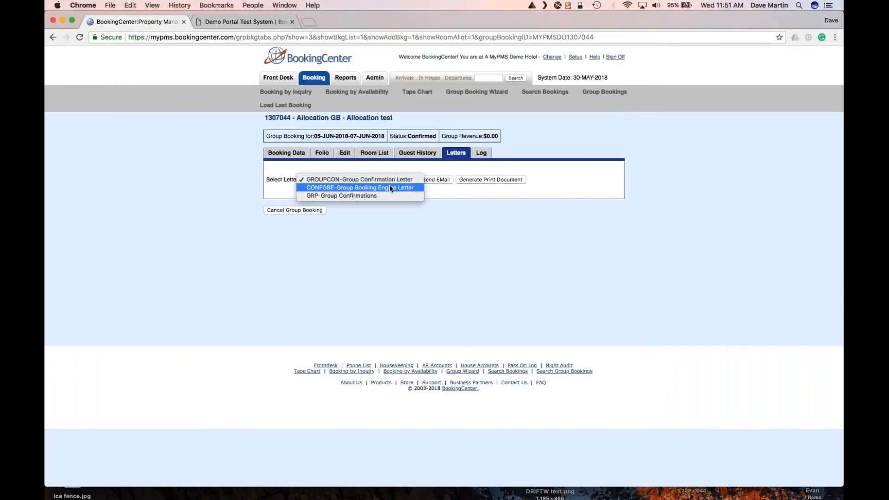
{"action": "left_click", "coordinate": [389, 187]}
{"action": "left_click", "coordinate": [476, 181]}
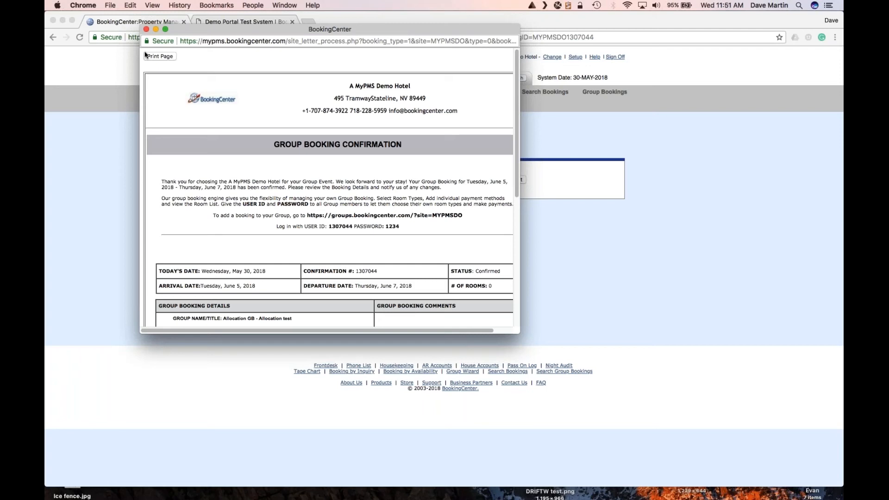
{"action": "scroll", "coordinate": [331, 185], "scroll_direction": "down", "scroll_amount": 1}
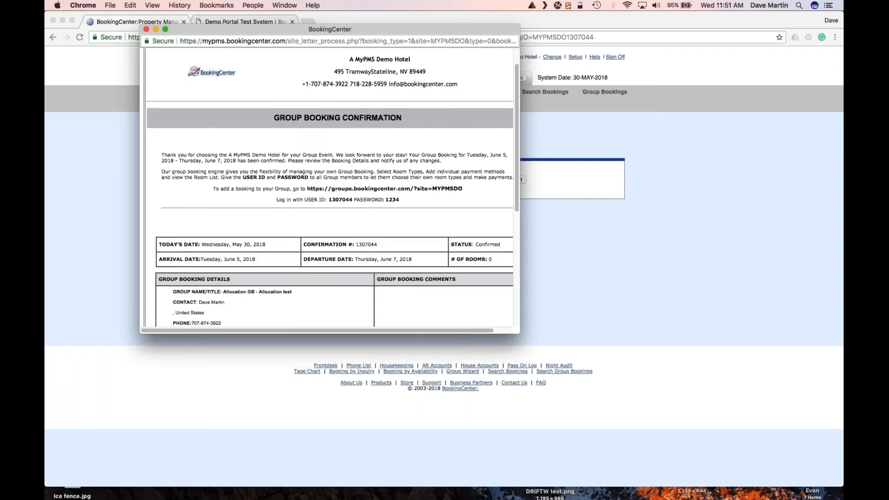
{"action": "scroll", "coordinate": [278, 174], "scroll_direction": "down", "scroll_amount": 2}
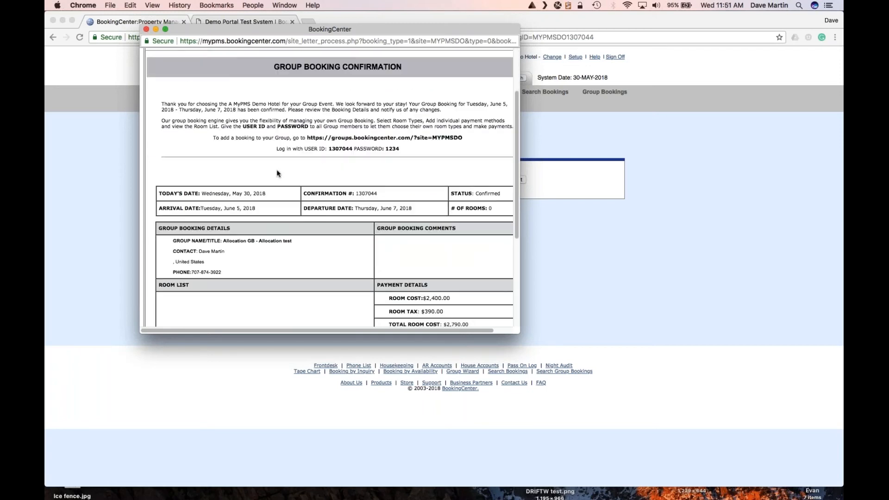
{"action": "left_click", "coordinate": [146, 30]}
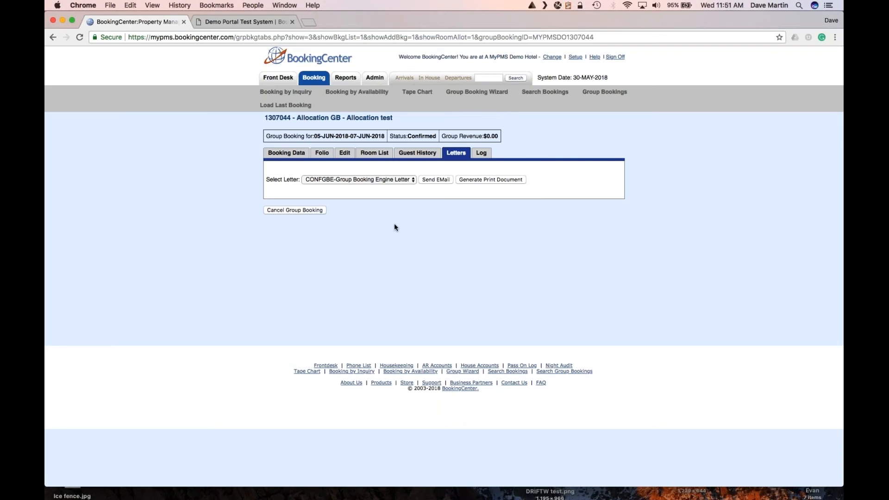
Look over the Group Booking Letters table in Setup > Parameters > Letters, then return to Front Desk.
{"action": "left_click", "coordinate": [575, 58]}
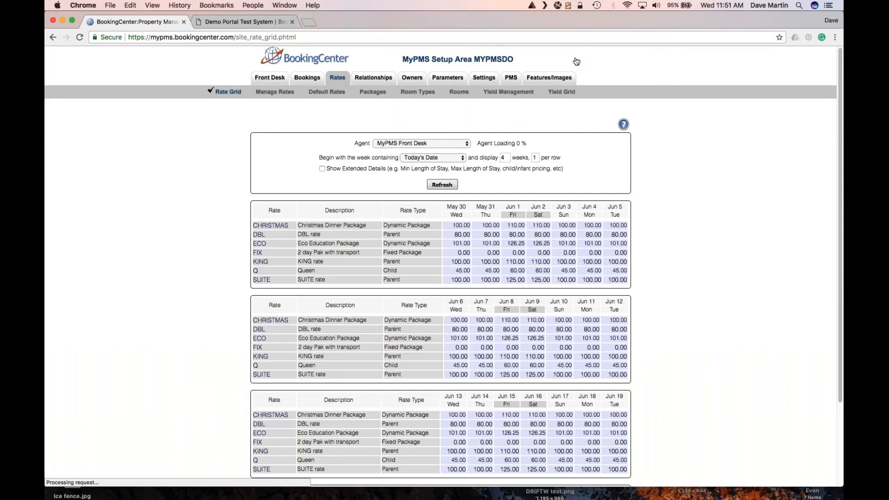
{"action": "left_click", "coordinate": [448, 78]}
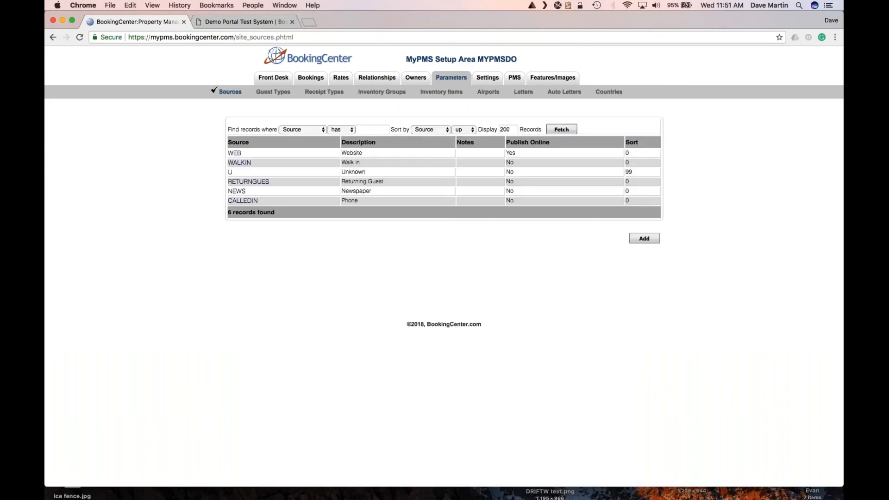
{"action": "left_click", "coordinate": [527, 95]}
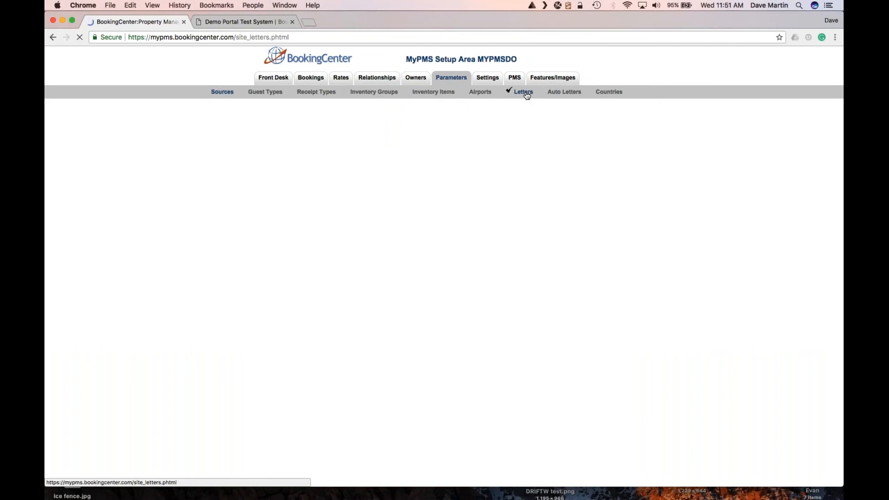
{"action": "scroll", "coordinate": [387, 267], "scroll_direction": "down", "scroll_amount": 5}
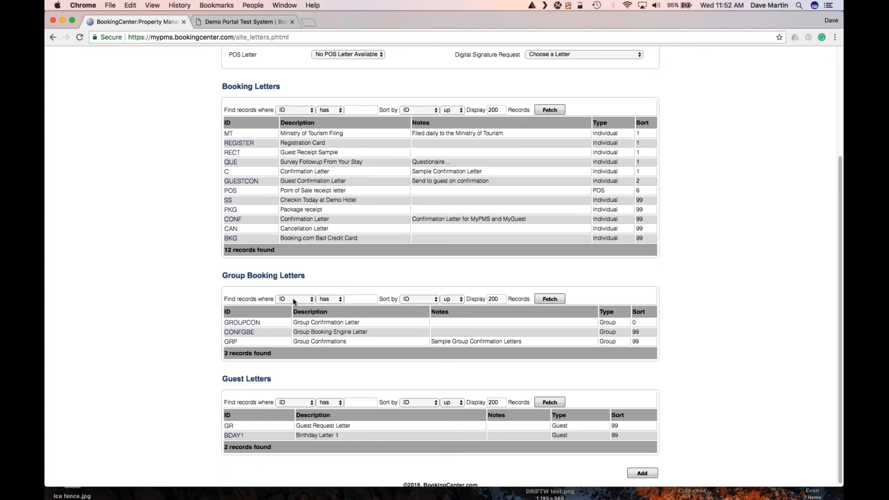
{"action": "scroll", "coordinate": [292, 298], "scroll_direction": "up", "scroll_amount": 3}
{"action": "left_click", "coordinate": [267, 60]}
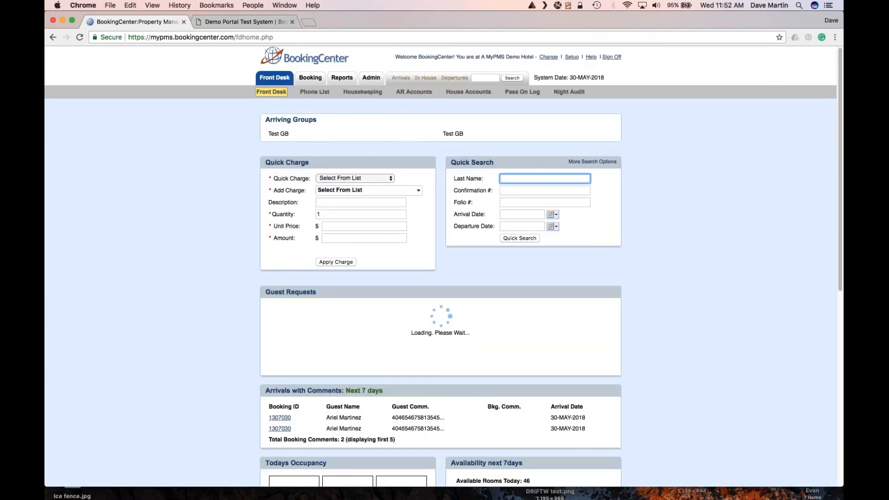
Browse the Test GB group's room list and open the room 114 booking.
{"action": "left_click", "coordinate": [287, 134]}
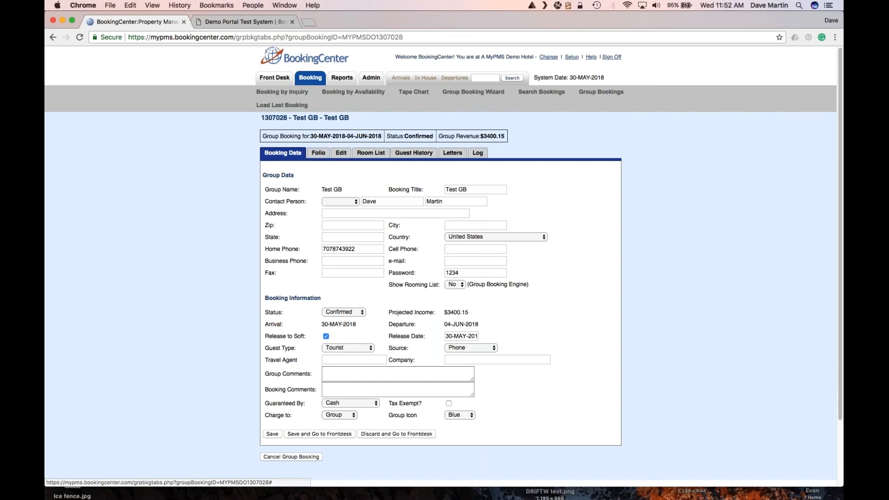
{"action": "left_click", "coordinate": [373, 157]}
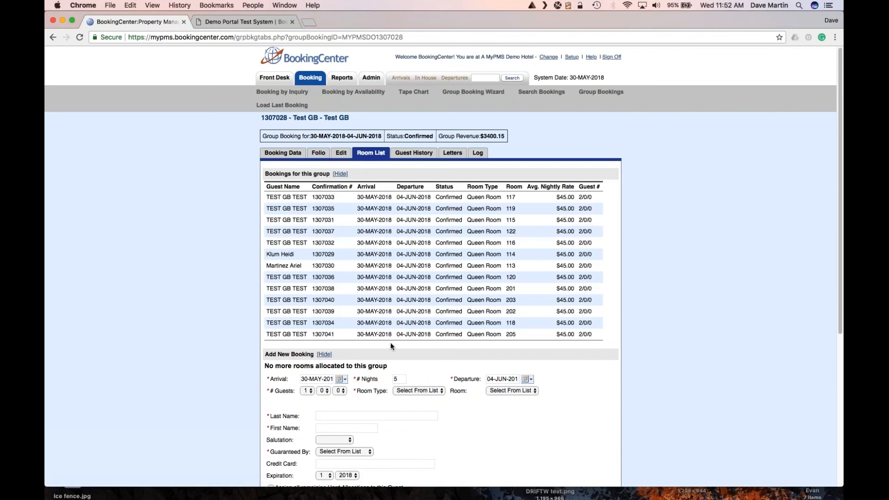
{"action": "scroll", "coordinate": [361, 324], "scroll_direction": "down", "scroll_amount": 2}
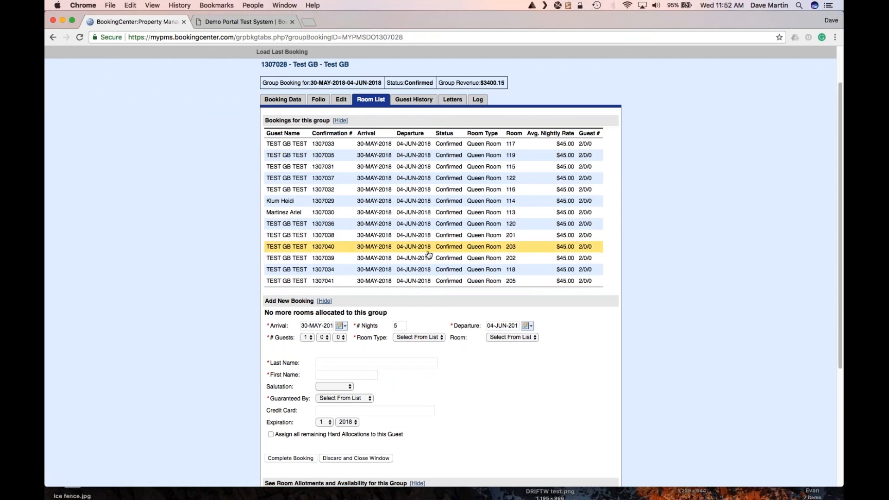
{"action": "scroll", "coordinate": [426, 255], "scroll_direction": "down", "scroll_amount": 1}
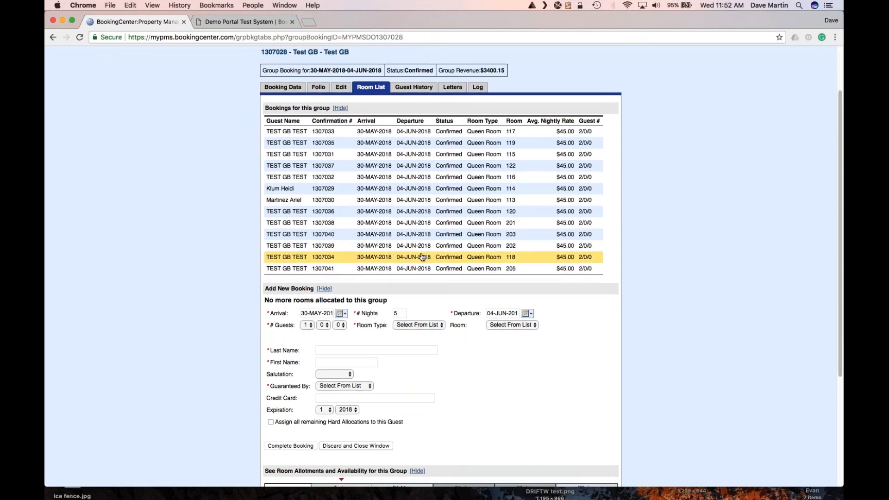
{"action": "scroll", "coordinate": [422, 257], "scroll_direction": "down", "scroll_amount": 5}
{"action": "scroll", "coordinate": [412, 267], "scroll_direction": "down", "scroll_amount": 3}
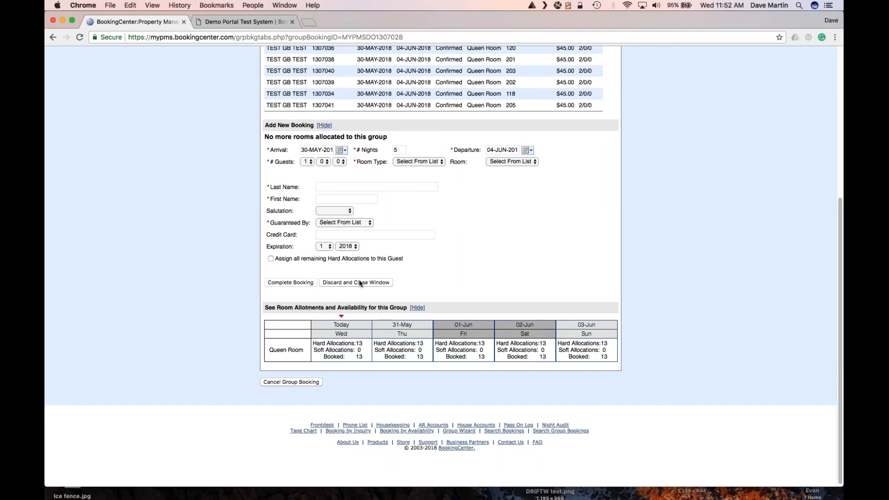
{"action": "scroll", "coordinate": [360, 283], "scroll_direction": "up", "scroll_amount": 10}
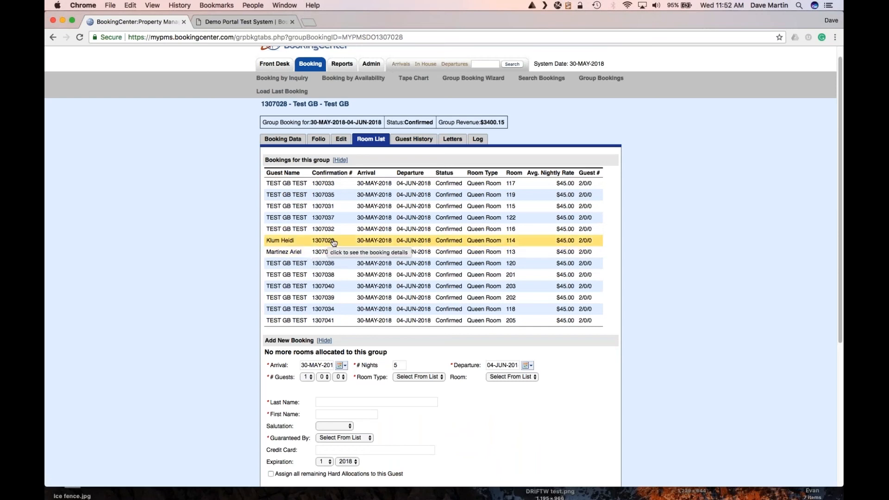
{"action": "left_click", "coordinate": [371, 243]}
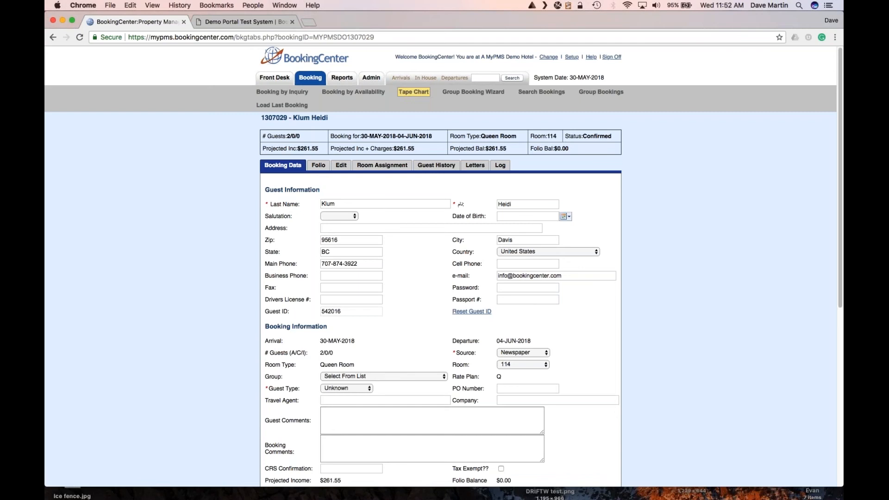
Open the room 115 Test GB booking's details from its bar on the tape chart.
{"action": "left_click", "coordinate": [416, 94]}
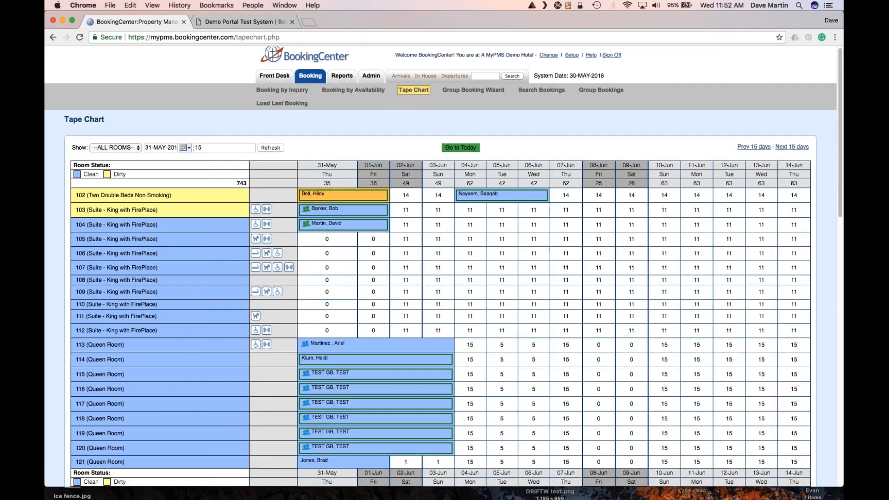
{"action": "scroll", "coordinate": [312, 356], "scroll_direction": "down", "scroll_amount": 1}
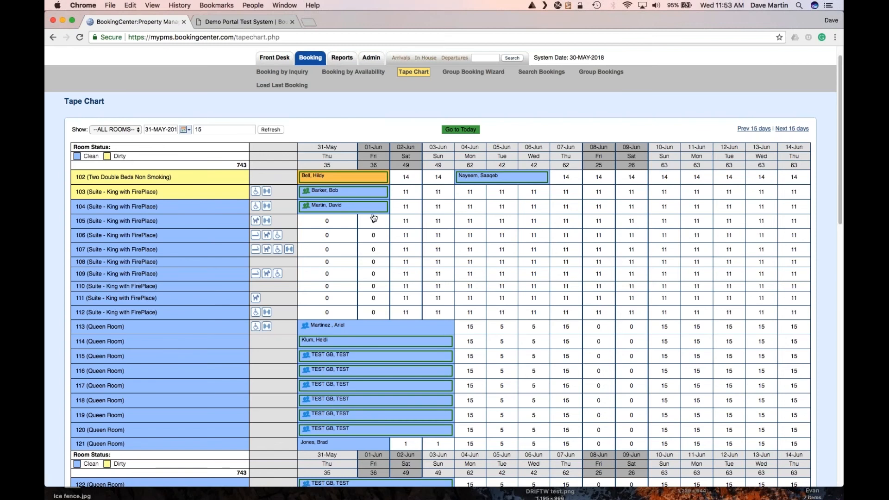
{"action": "left_click", "coordinate": [334, 357]}
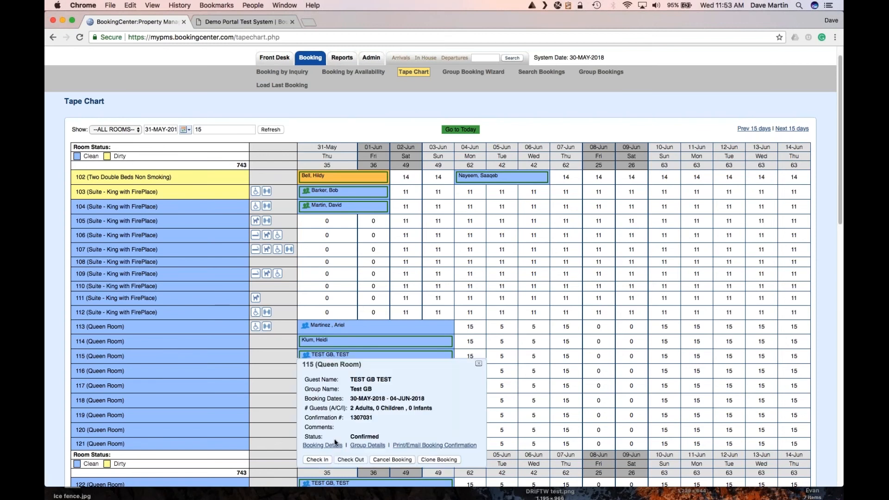
{"action": "left_click", "coordinate": [332, 445]}
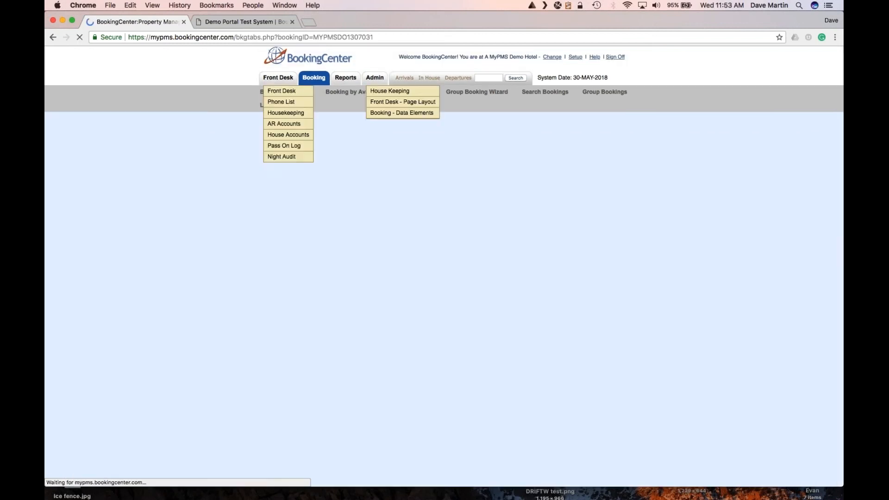
Check the booking's room assignment chart and nightly rates, then return to its booking data.
{"action": "scroll", "coordinate": [274, 374], "scroll_direction": "down", "scroll_amount": 2}
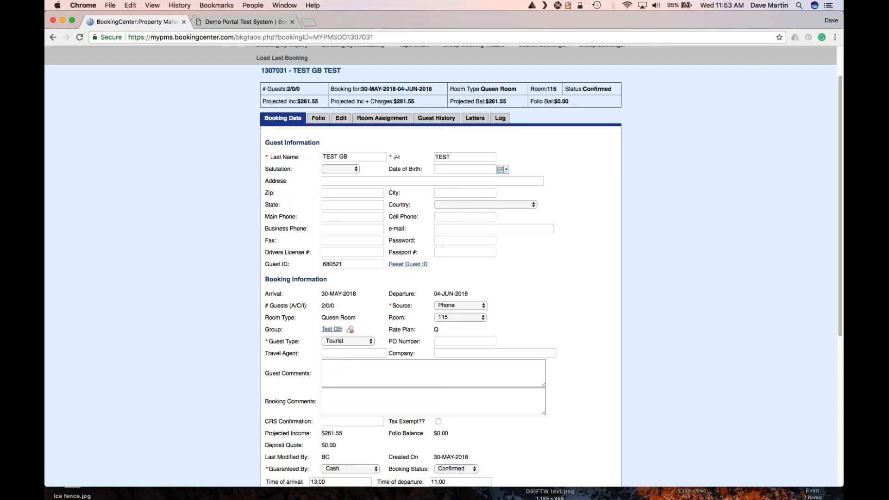
{"action": "scroll", "coordinate": [374, 216], "scroll_direction": "down", "scroll_amount": 3}
{"action": "scroll", "coordinate": [374, 215], "scroll_direction": "up", "scroll_amount": 2}
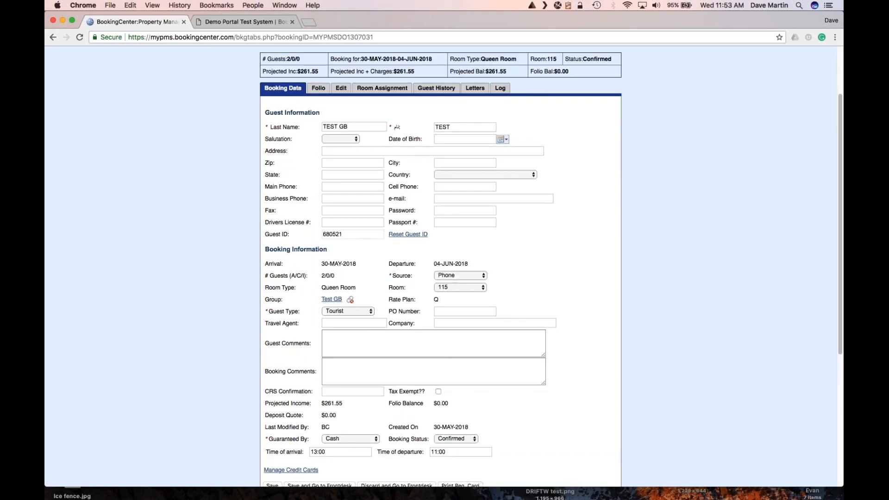
{"action": "left_click", "coordinate": [378, 93]}
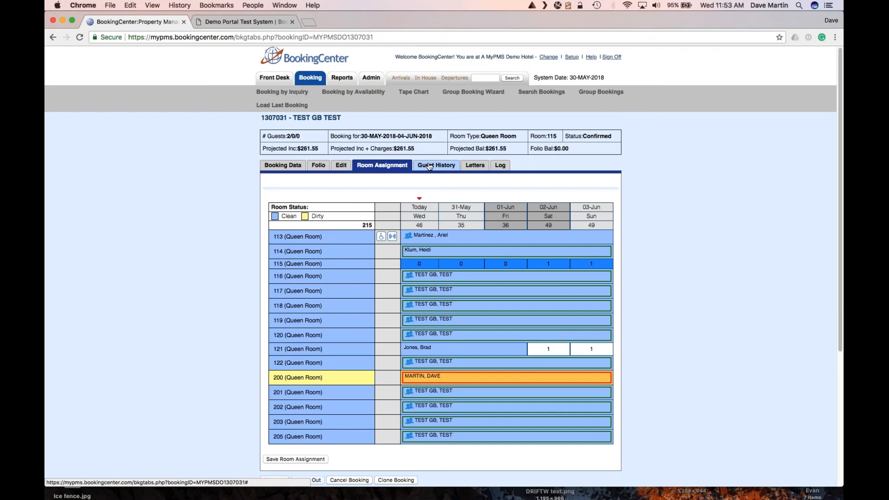
{"action": "left_click", "coordinate": [341, 166]}
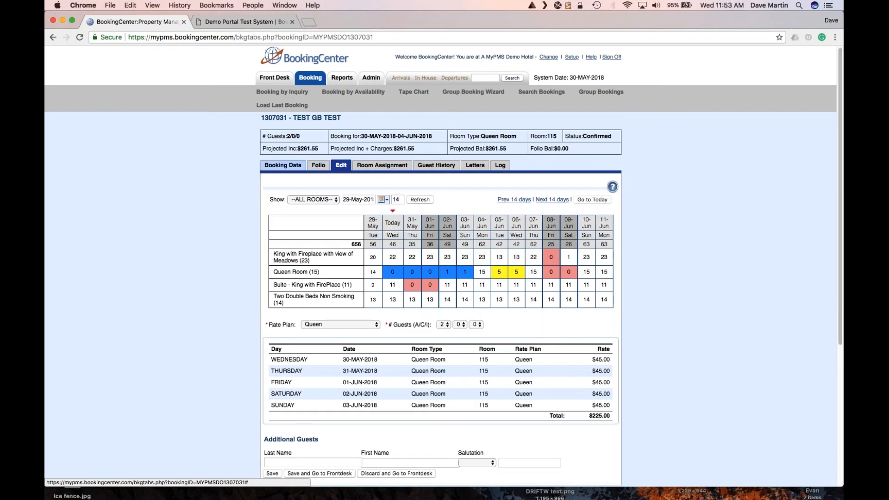
{"action": "left_click", "coordinate": [299, 167]}
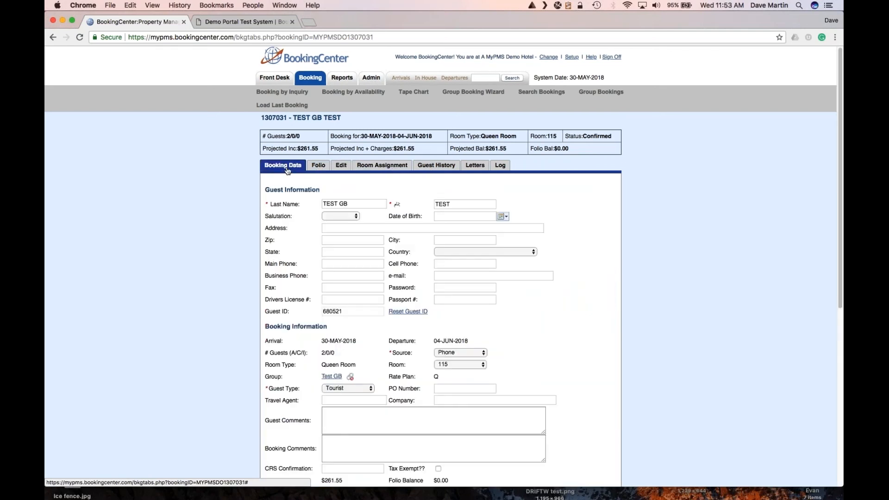
Show Test GB's room list of 12 Queen Room bookings and its nightly allotments table.
{"action": "left_click", "coordinate": [332, 376]}
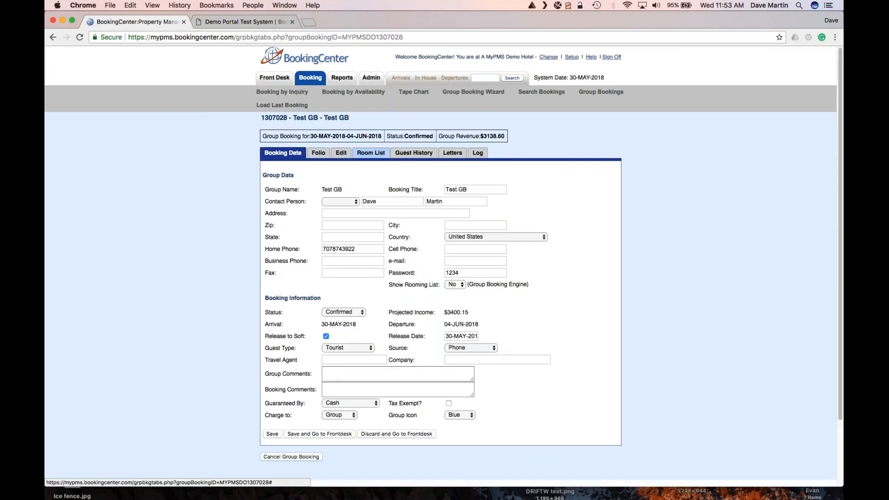
{"action": "left_click", "coordinate": [371, 152]}
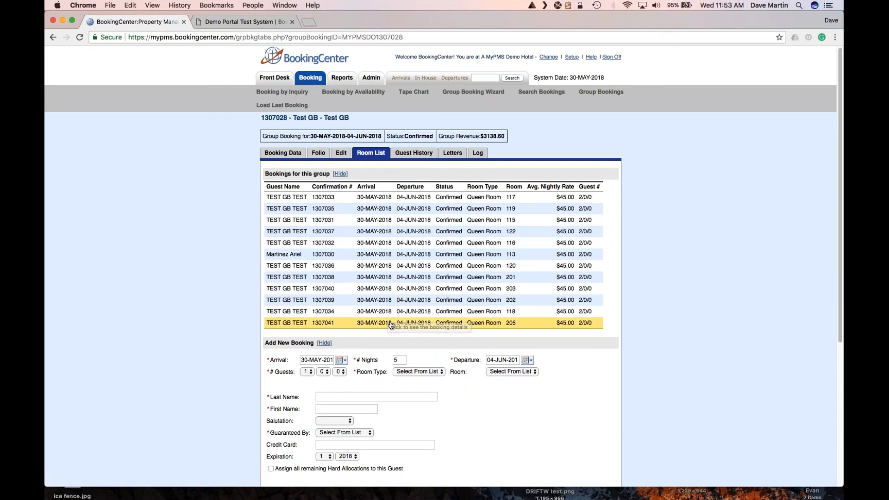
{"action": "scroll", "coordinate": [379, 326], "scroll_direction": "down", "scroll_amount": 1}
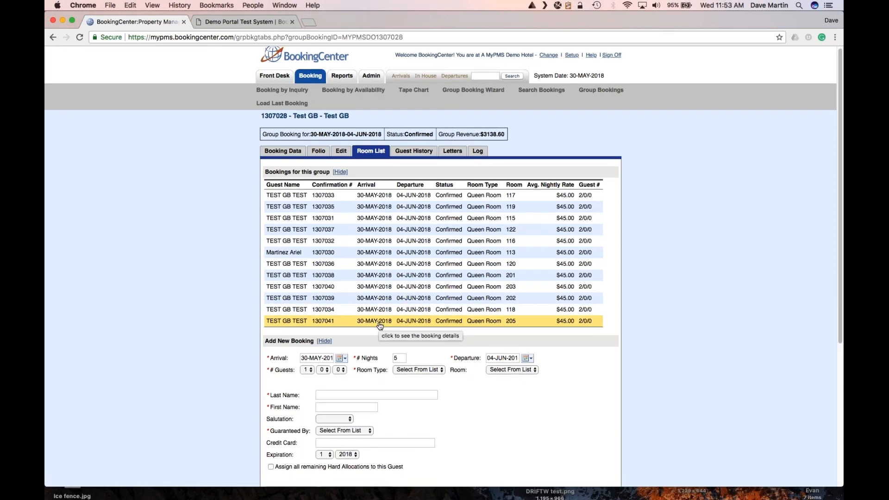
{"action": "scroll", "coordinate": [380, 326], "scroll_direction": "down", "scroll_amount": 4}
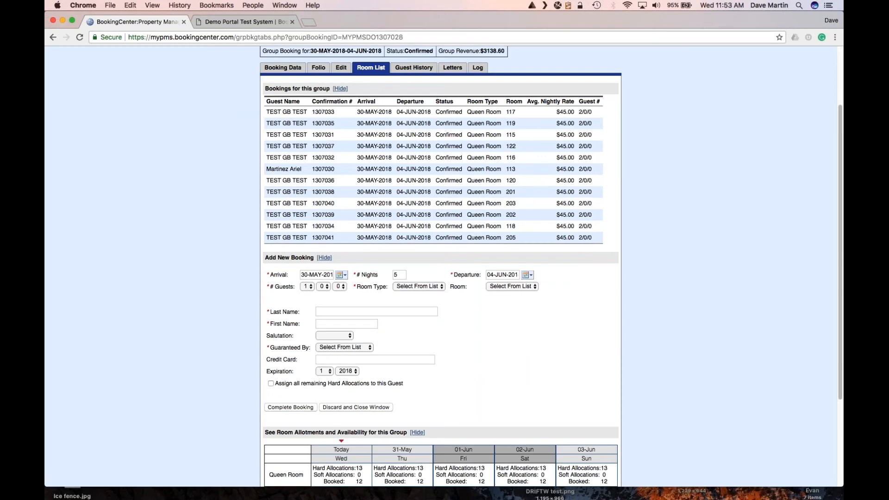
{"action": "scroll", "coordinate": [447, 443], "scroll_direction": "down", "scroll_amount": 3}
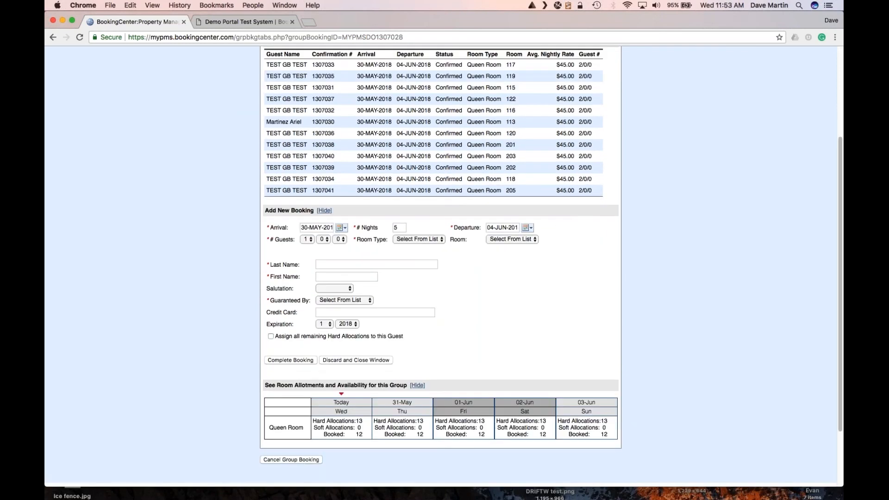
{"action": "scroll", "coordinate": [446, 442], "scroll_direction": "up", "scroll_amount": 1}
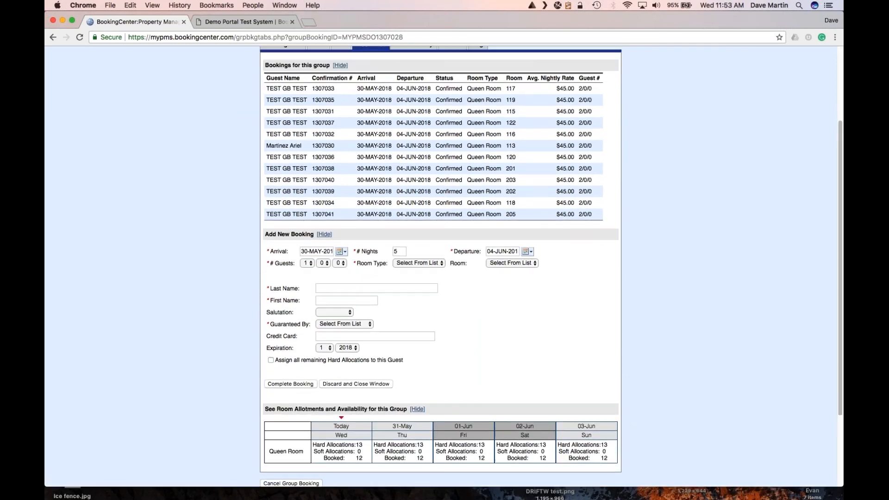
Cancel the room 118 Test GB booking and confirm the cancellation.
{"action": "left_click", "coordinate": [402, 206]}
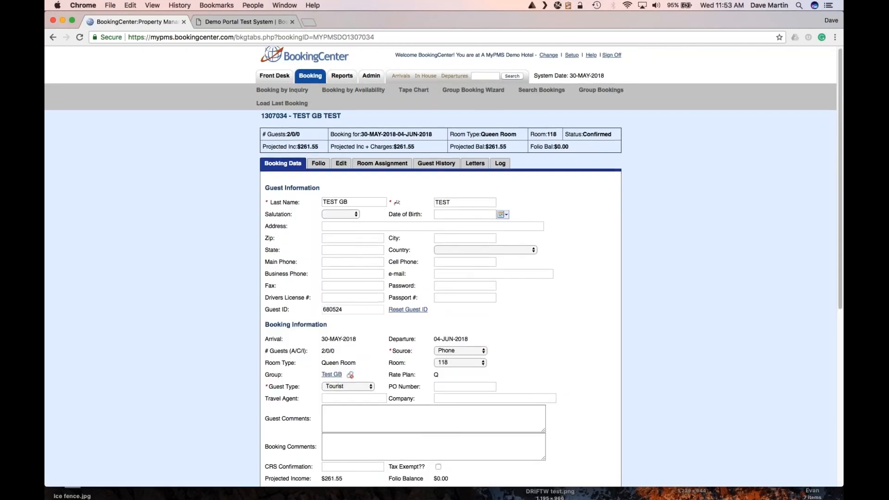
{"action": "scroll", "coordinate": [375, 400], "scroll_direction": "down", "scroll_amount": 5}
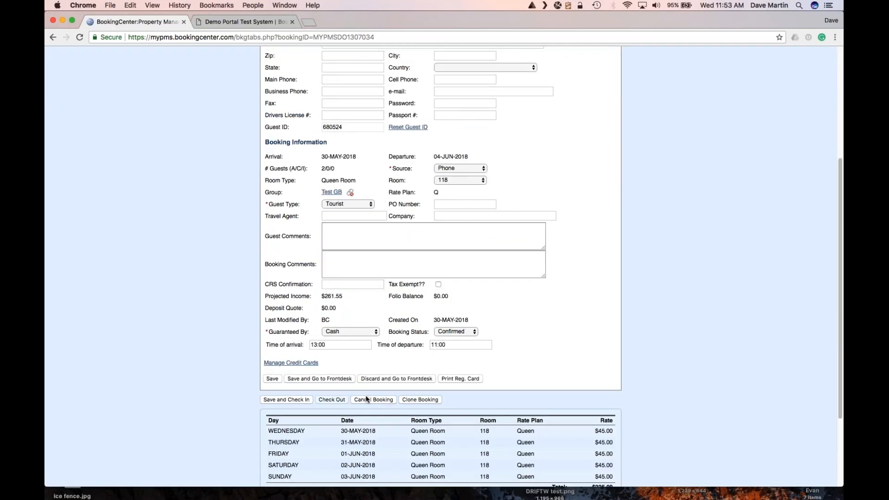
{"action": "left_click", "coordinate": [374, 400]}
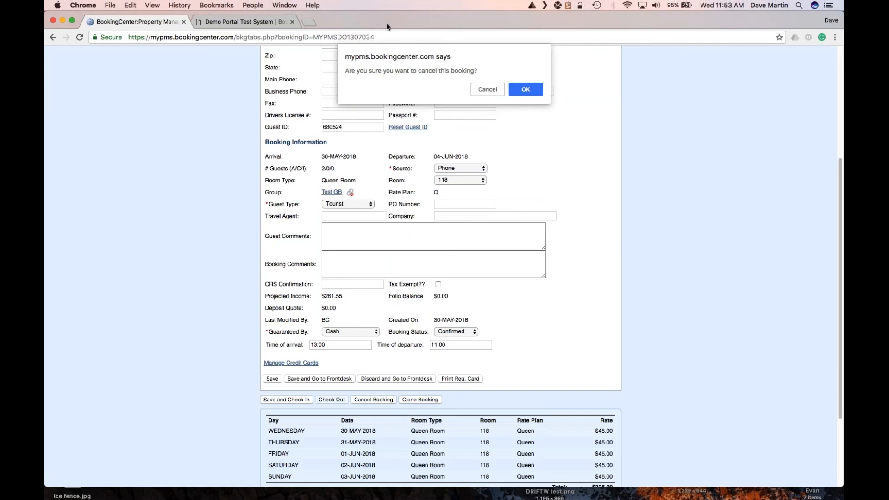
{"action": "left_click", "coordinate": [526, 91]}
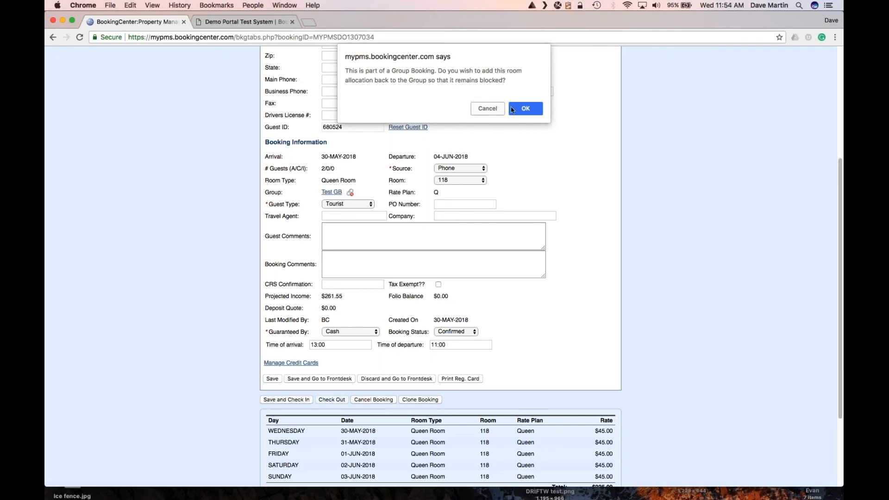
Return room 118's allocation to the group, save the cancellation, and bring up the Tape Chart.
{"action": "left_click", "coordinate": [524, 111]}
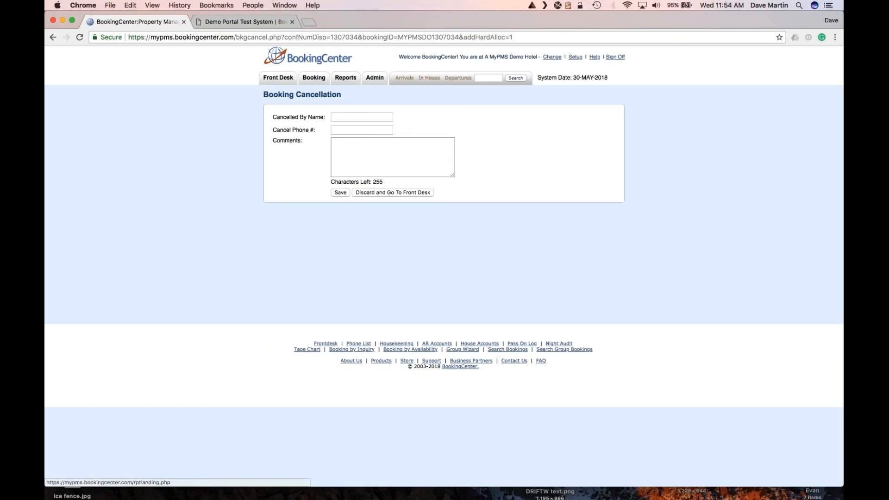
{"action": "left_click", "coordinate": [343, 194]}
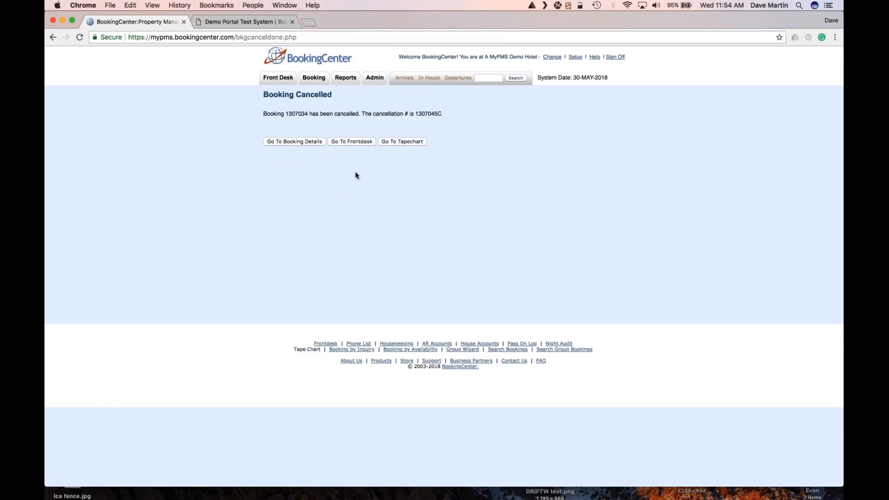
{"action": "left_click", "coordinate": [421, 141]}
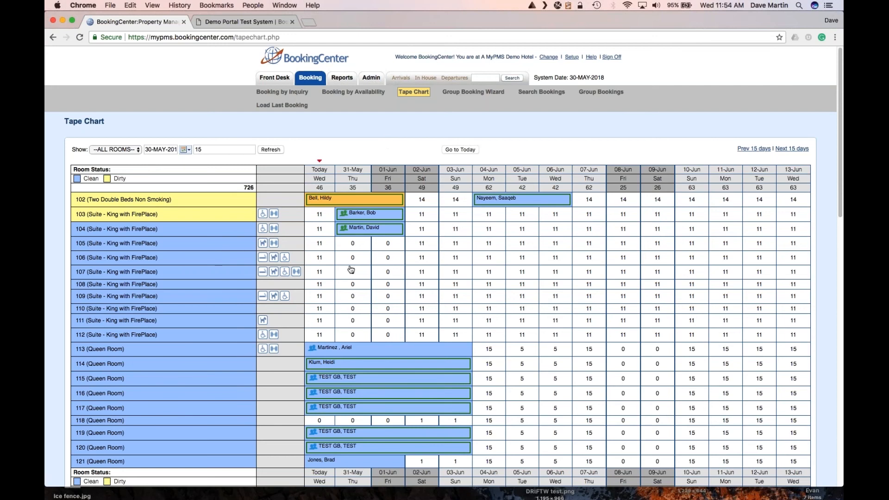
List group bookings beginning 30-May-2018, sorted by arrival date, and open Barker Wedding.
{"action": "left_click", "coordinate": [598, 92]}
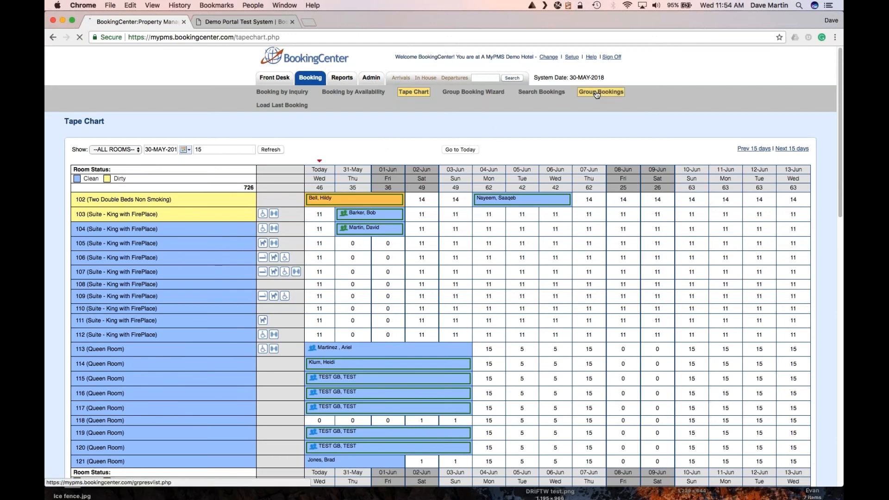
{"action": "left_click", "coordinate": [378, 143]}
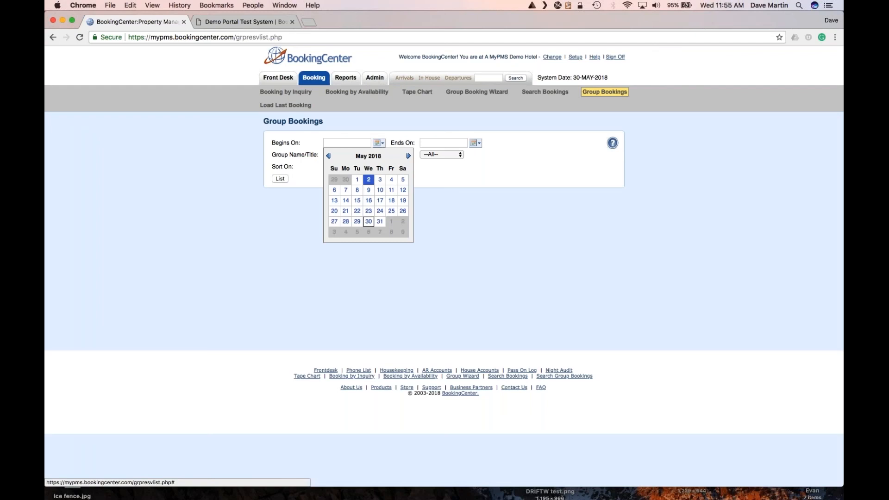
{"action": "left_click", "coordinate": [368, 221]}
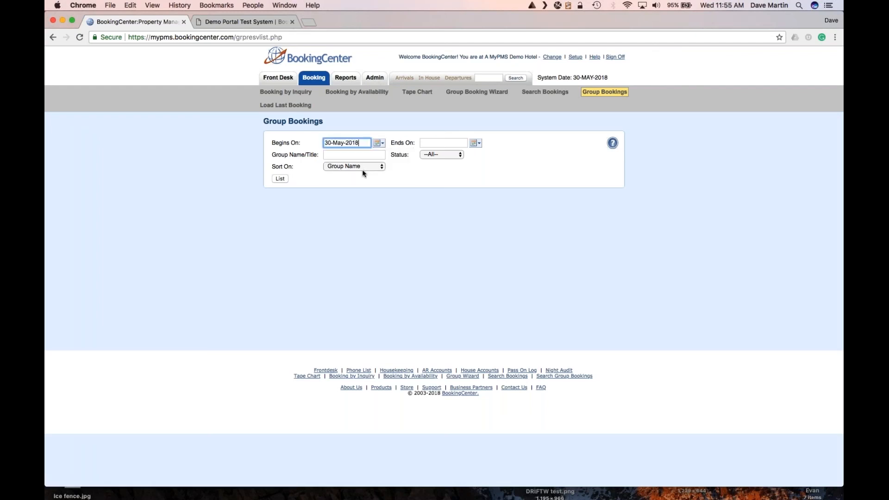
{"action": "left_click", "coordinate": [362, 170]}
{"action": "left_click", "coordinate": [357, 182]}
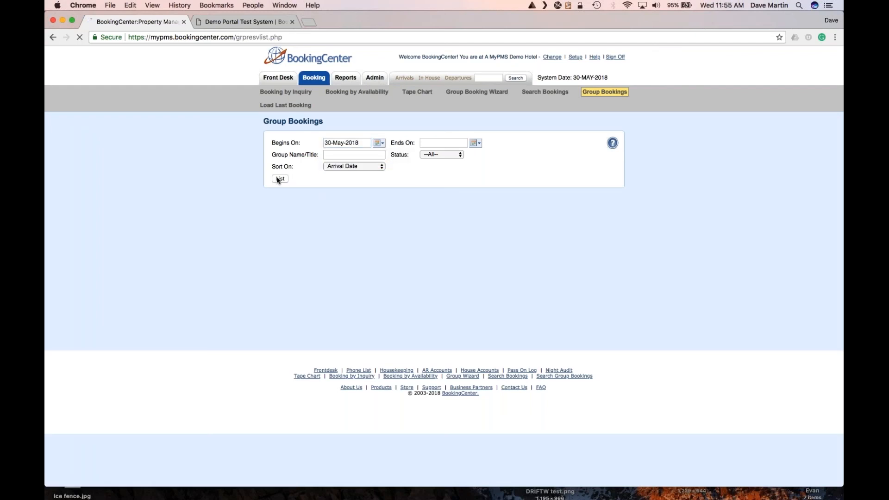
{"action": "left_click", "coordinate": [280, 179]}
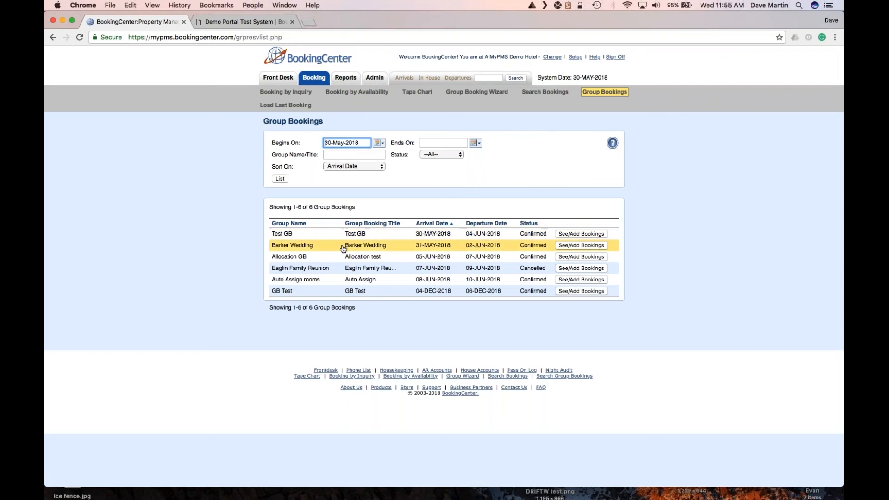
{"action": "left_click", "coordinate": [351, 248]}
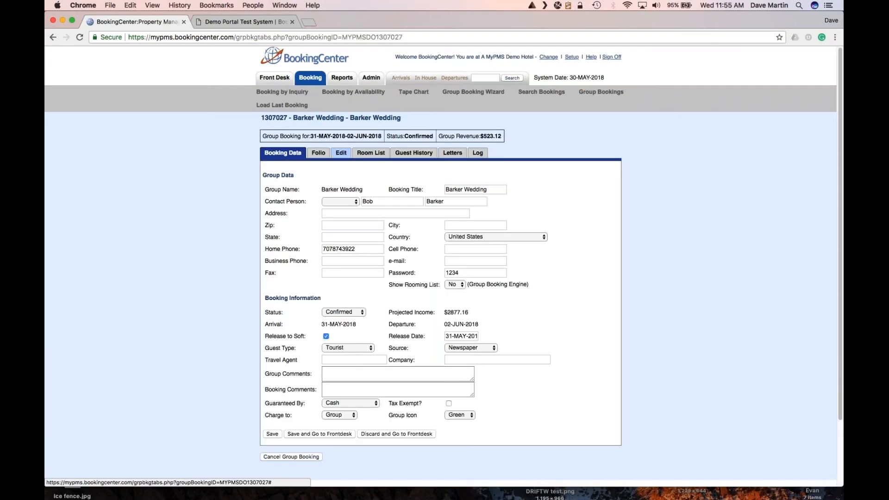
Set up a 2-adult Suite - King with FirePlace booking in room 105 taking all remaining allocations.
{"action": "left_click", "coordinate": [371, 155]}
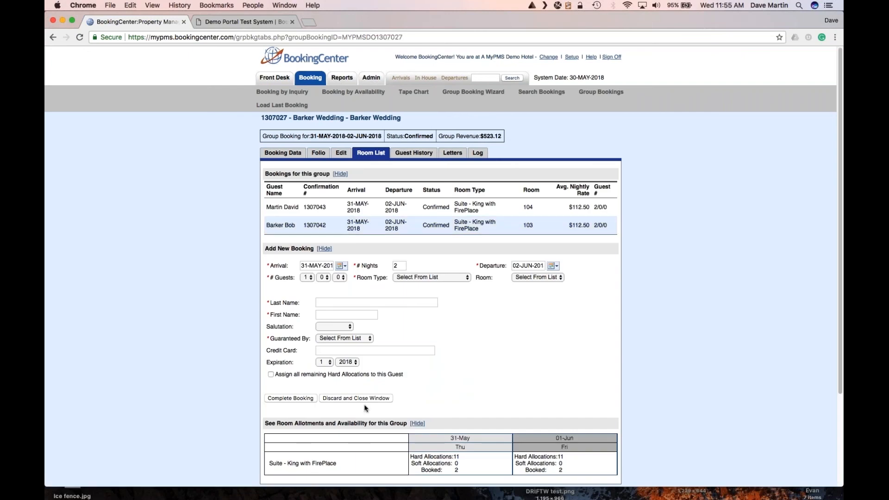
{"action": "left_click", "coordinate": [306, 277]}
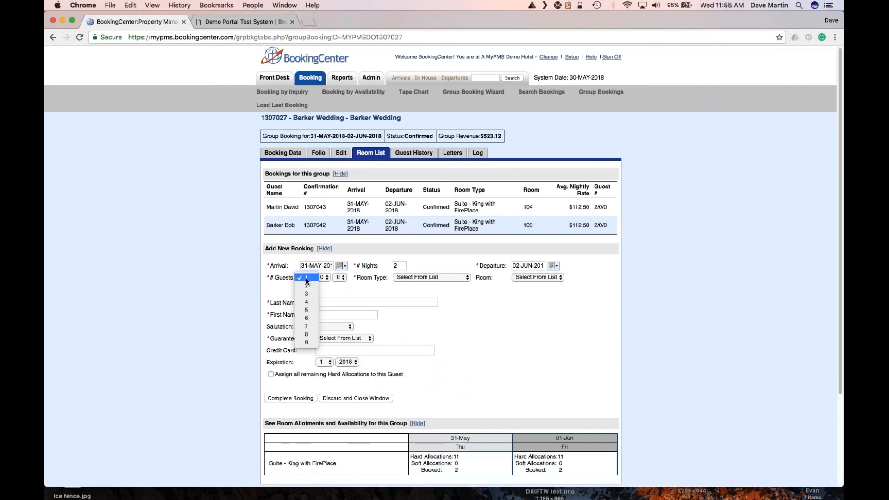
{"action": "left_click", "coordinate": [307, 284]}
{"action": "left_click", "coordinate": [412, 278]}
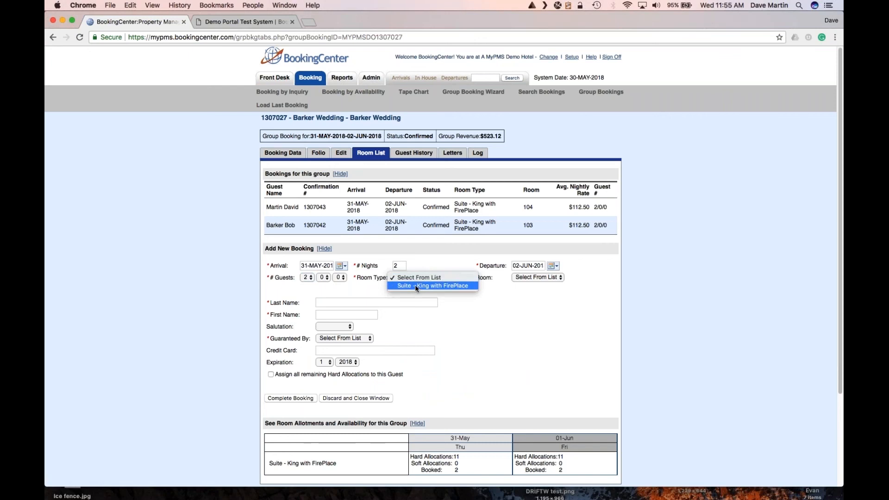
{"action": "left_click", "coordinate": [415, 286]}
{"action": "left_click", "coordinate": [532, 277]}
{"action": "left_click", "coordinate": [528, 286]}
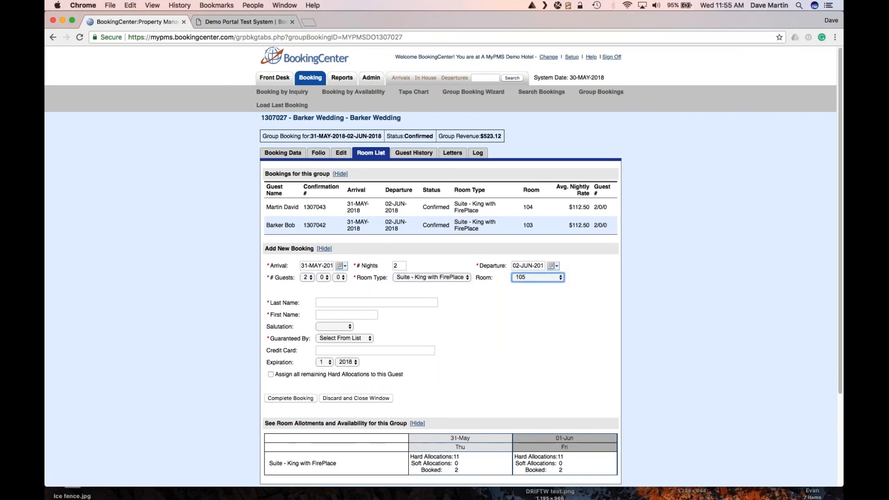
{"action": "scroll", "coordinate": [486, 319], "scroll_direction": "down", "scroll_amount": 5}
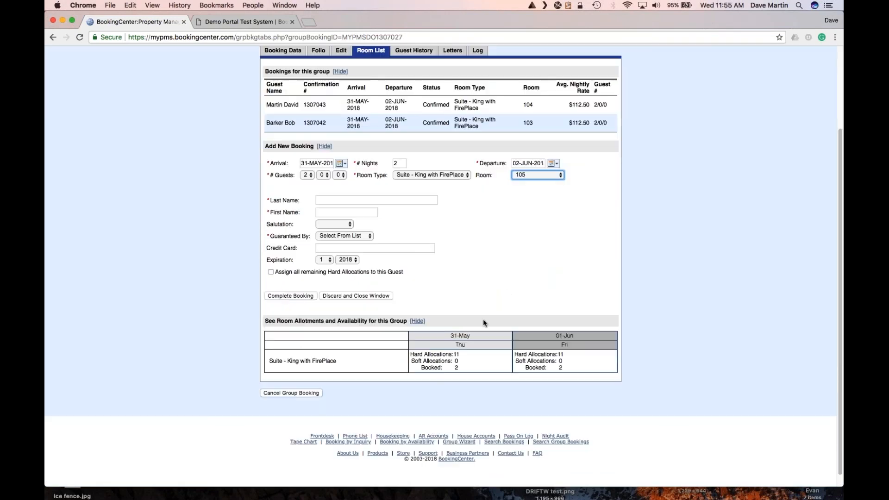
{"action": "left_click", "coordinate": [271, 272]}
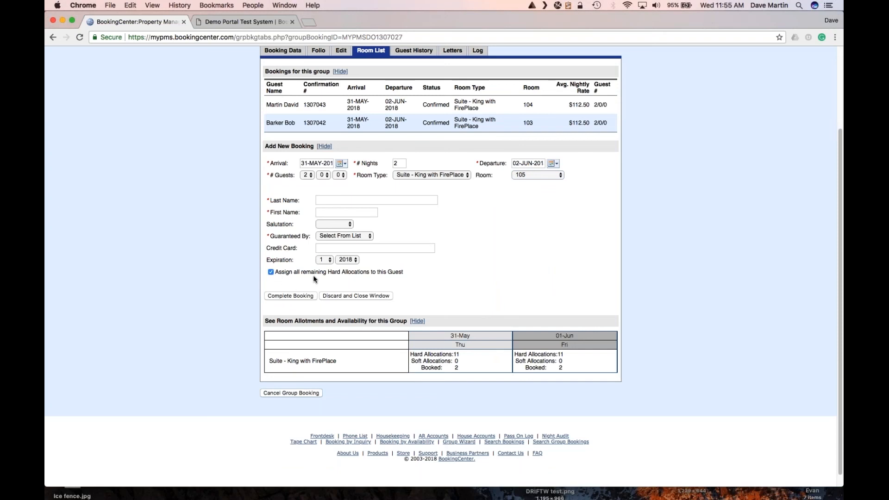
Enter the guest name Barker, Family and set the guarantee to Cash.
{"action": "left_click", "coordinate": [335, 200]}
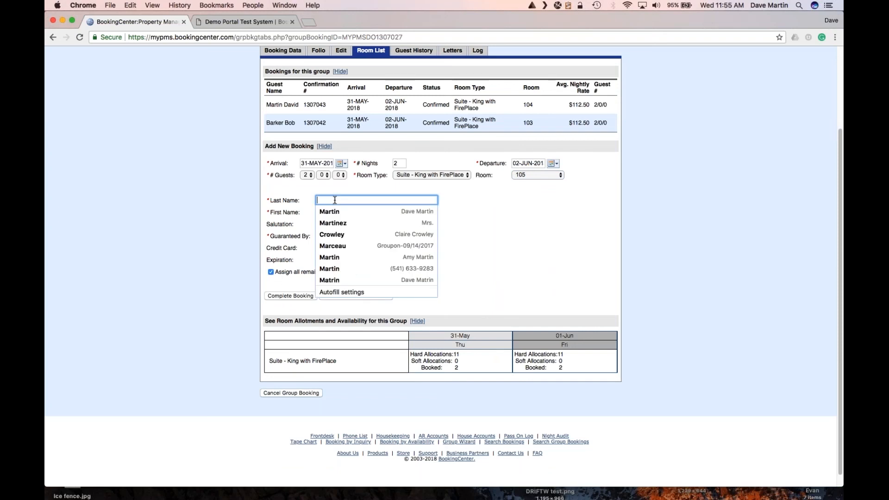
{"action": "type", "text": "Barker"}
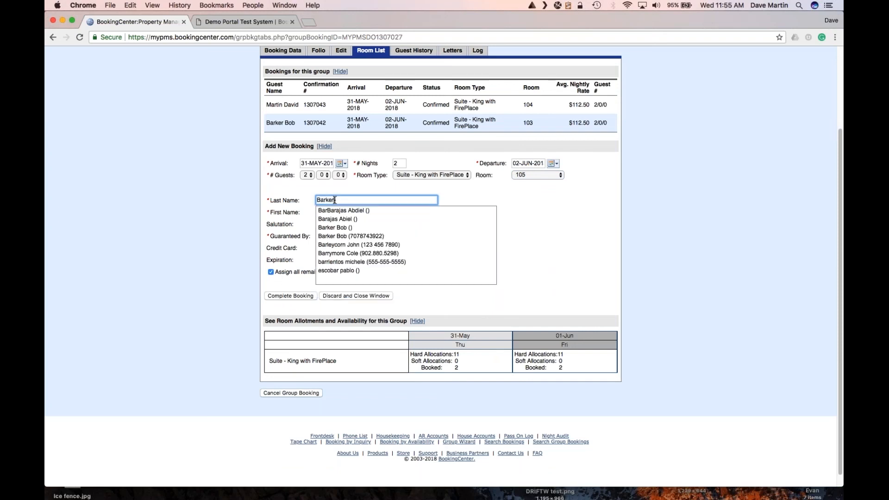
{"action": "key", "text": "Tab"}
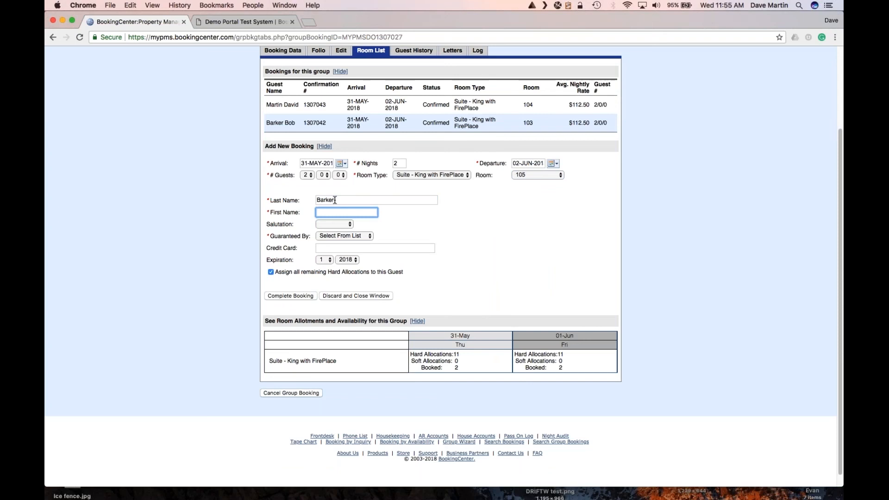
{"action": "type", "text": "Family"}
{"action": "left_click", "coordinate": [335, 236]}
{"action": "left_click", "coordinate": [294, 298]}
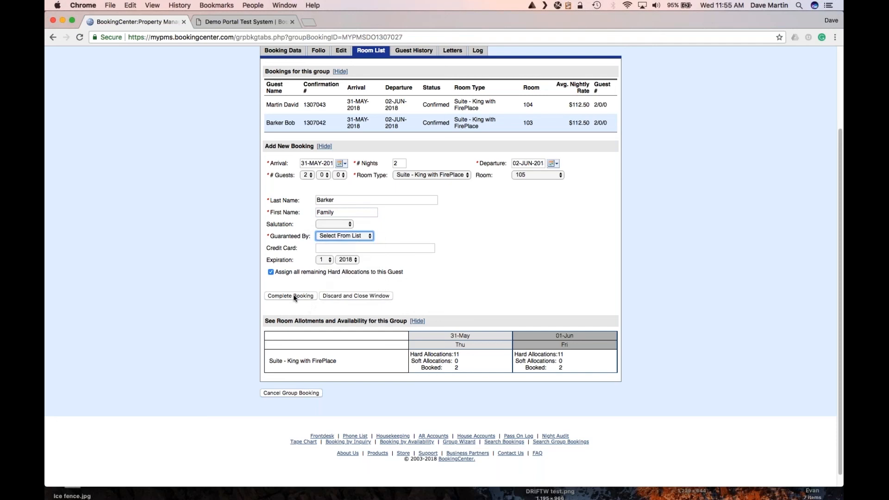
{"action": "key", "text": "c"}
Complete the Barker Family booking, then open room 105's booking record from the Tape Chart.
{"action": "left_click", "coordinate": [300, 297]}
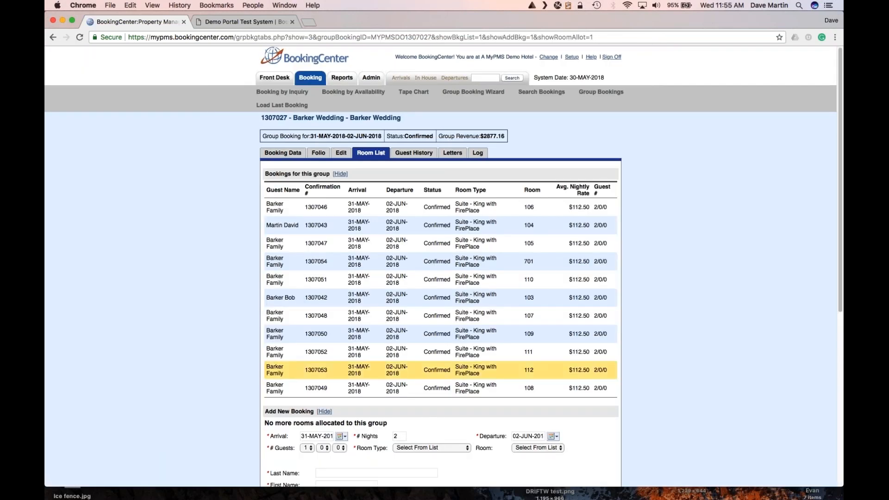
{"action": "left_click", "coordinate": [412, 92]}
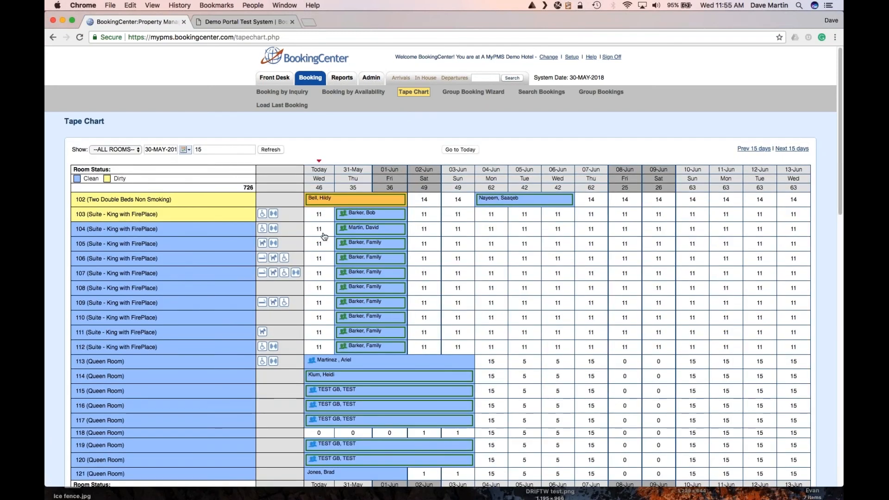
{"action": "scroll", "coordinate": [375, 404], "scroll_direction": "down", "scroll_amount": 5}
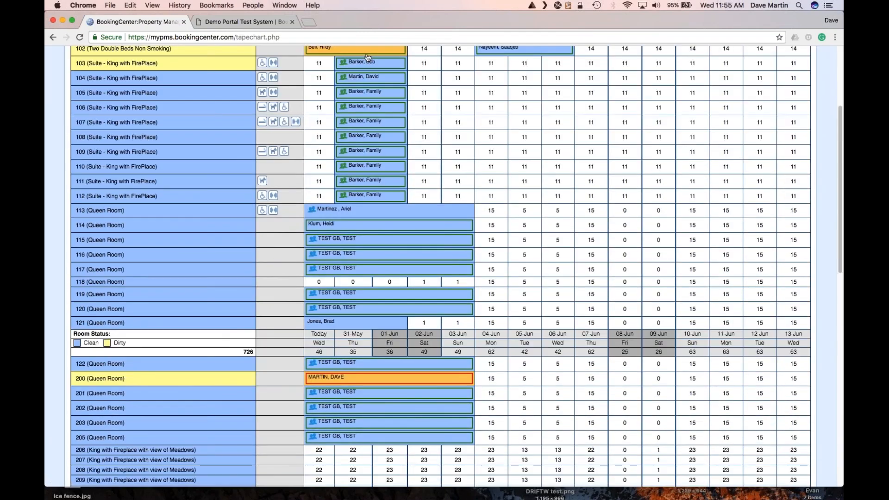
{"action": "scroll", "coordinate": [370, 205], "scroll_direction": "up", "scroll_amount": 1}
{"action": "scroll", "coordinate": [370, 205], "scroll_direction": "up", "scroll_amount": 1}
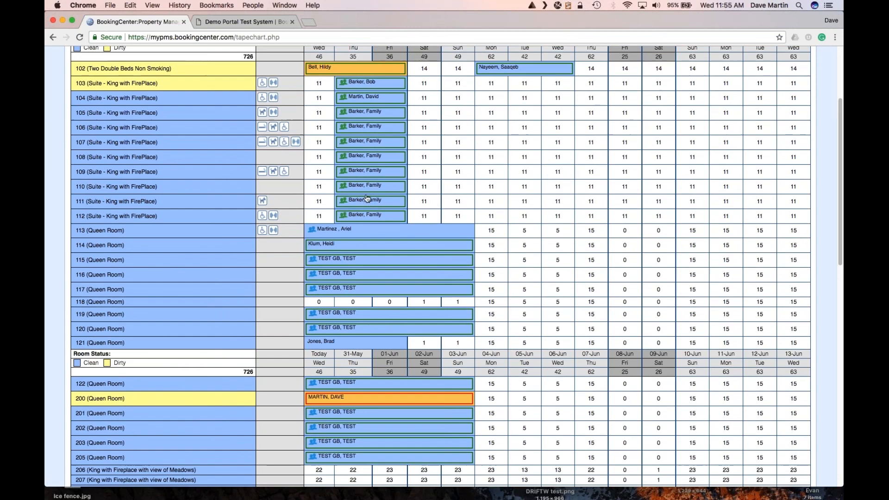
{"action": "left_click", "coordinate": [360, 113]}
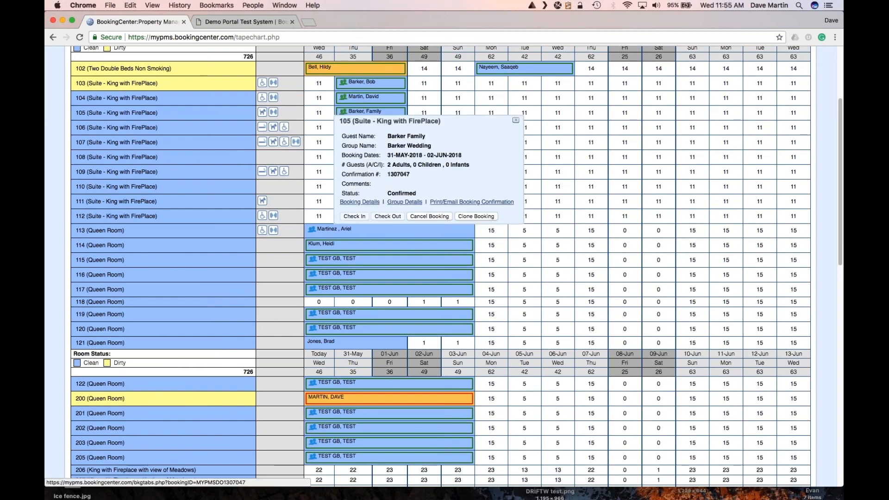
{"action": "left_click", "coordinate": [359, 202]}
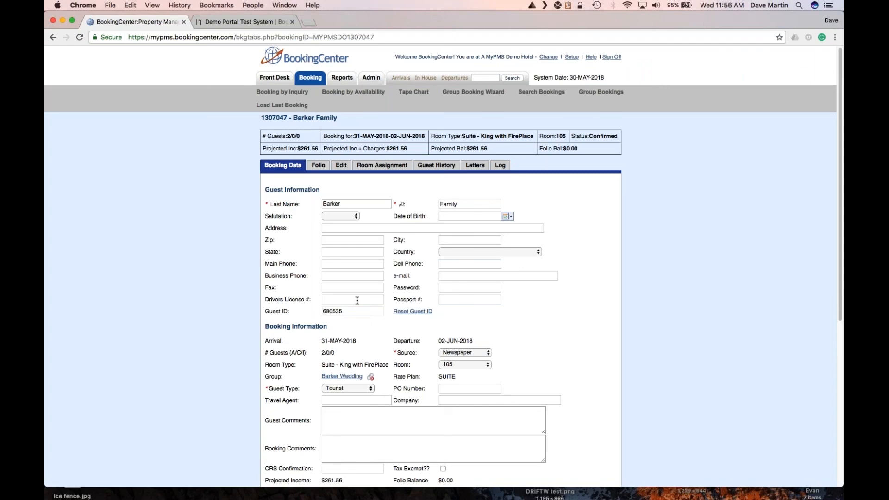
Reset the guest ID, change the first name from Family to Joel, and save the booking.
{"action": "scroll", "coordinate": [356, 301], "scroll_direction": "down", "scroll_amount": 1}
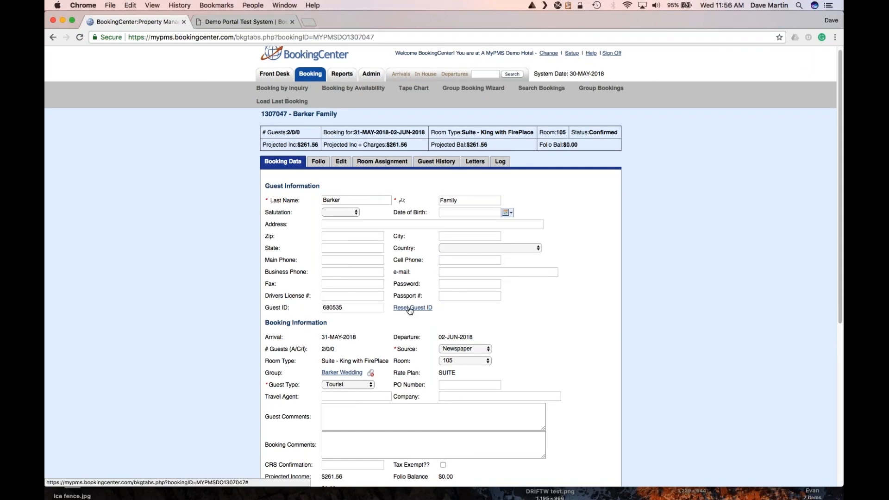
{"action": "left_click", "coordinate": [410, 308]}
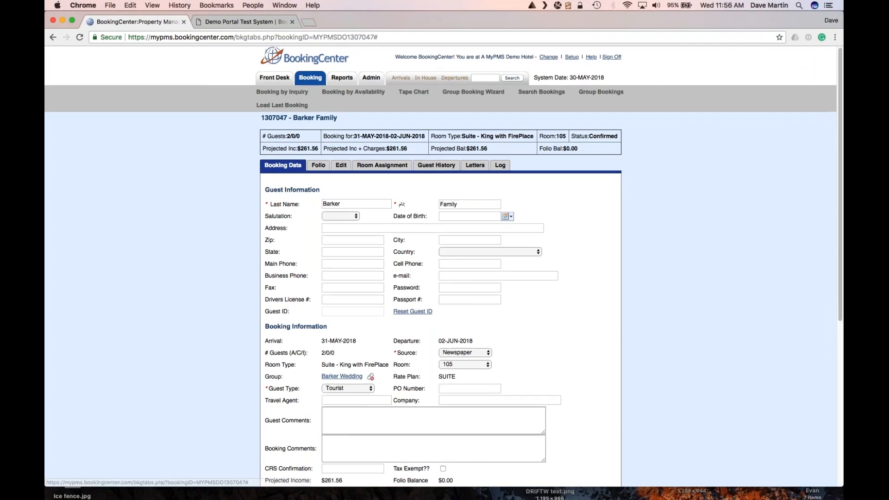
{"action": "left_click", "coordinate": [450, 204]}
{"action": "double_click", "coordinate": [450, 204]}
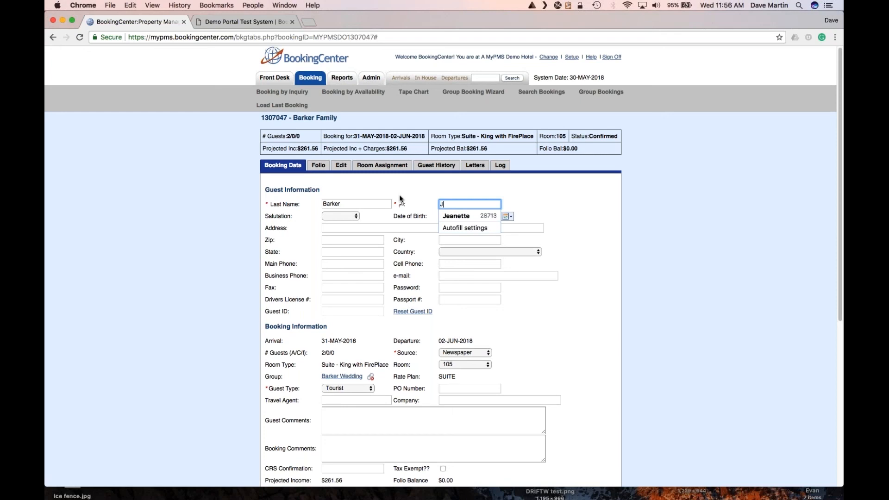
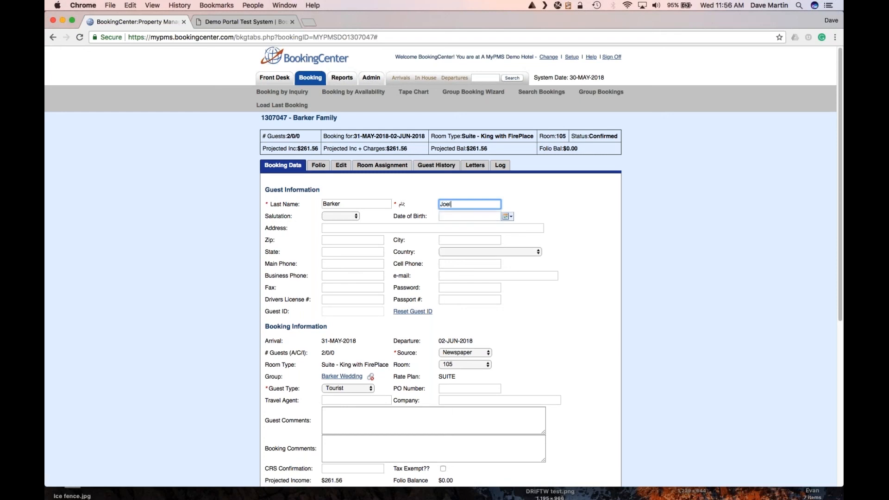
{"action": "scroll", "coordinate": [440, 278], "scroll_direction": "down", "scroll_amount": 6}
{"action": "left_click", "coordinate": [271, 301]}
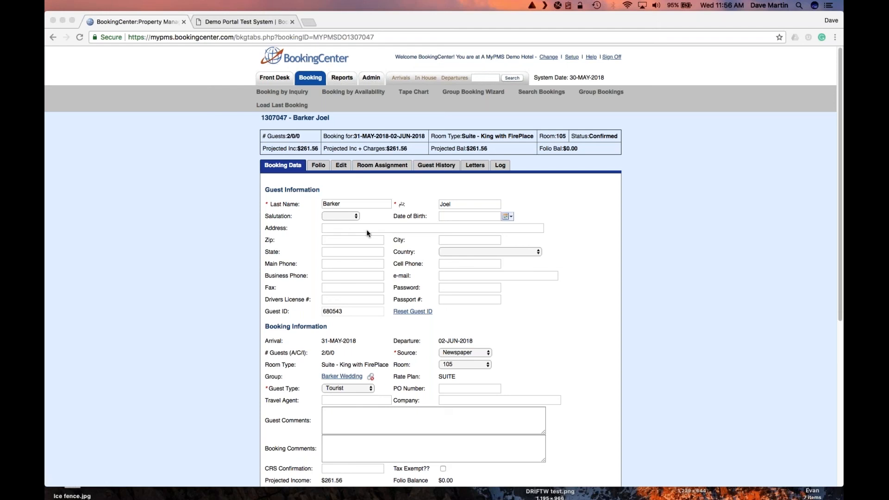
{"action": "left_click", "coordinate": [346, 182]}
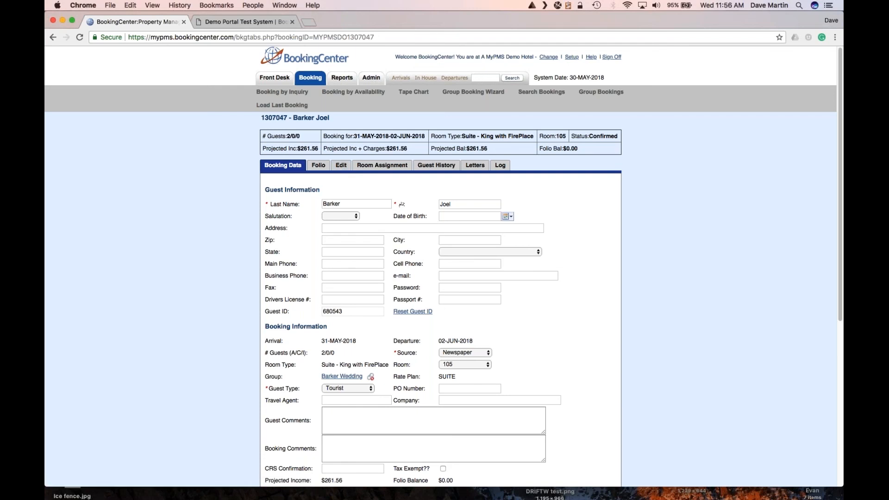
{"action": "scroll", "coordinate": [337, 199], "scroll_direction": "down", "scroll_amount": 2}
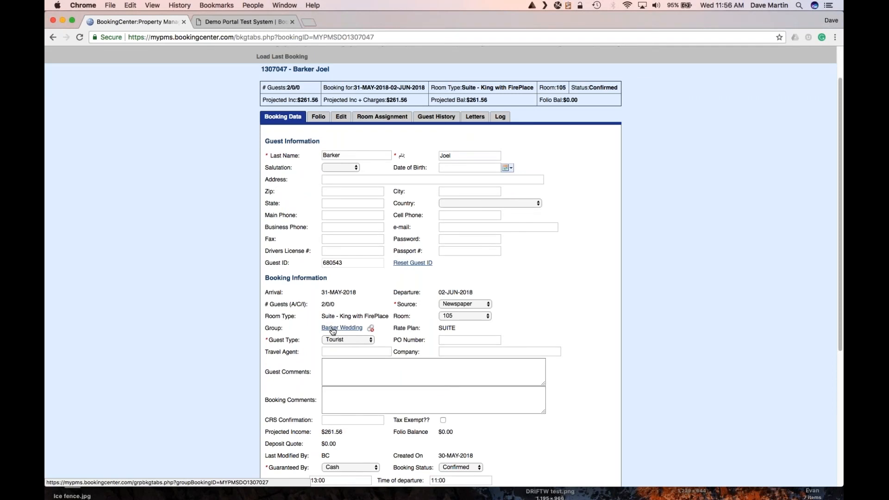
Open the Barker Wedding group and view its 11 nightly Suite - King with FirePlace allotments.
{"action": "left_click", "coordinate": [333, 329]}
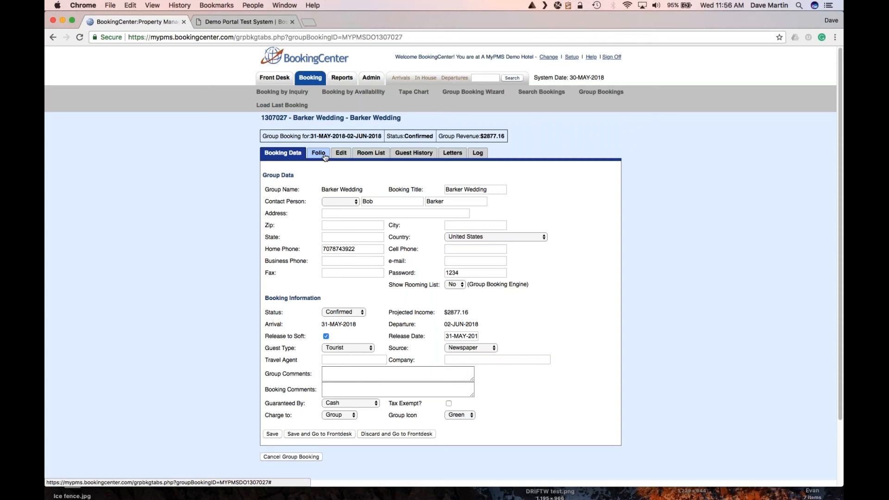
{"action": "left_click", "coordinate": [345, 157]}
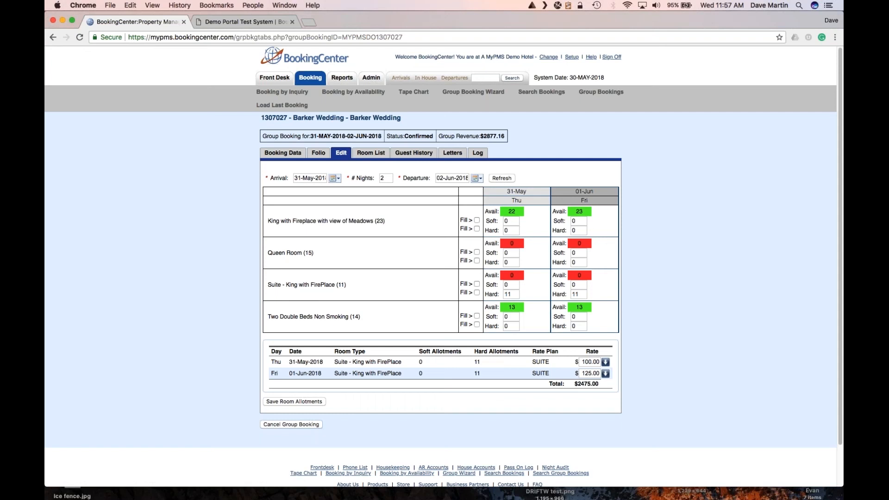
Check the arrival date calendar, then view the group's Booking Data showing $2877.16 revenue.
{"action": "left_click", "coordinate": [335, 178]}
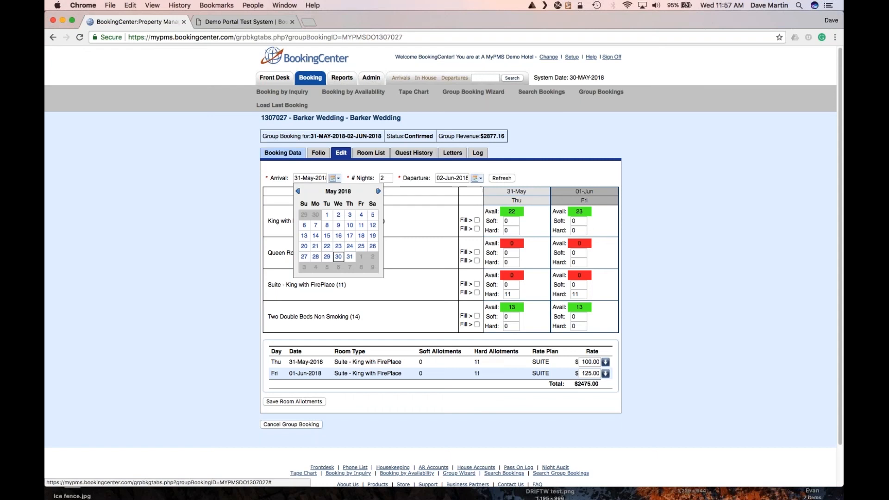
{"action": "left_click", "coordinate": [283, 153]}
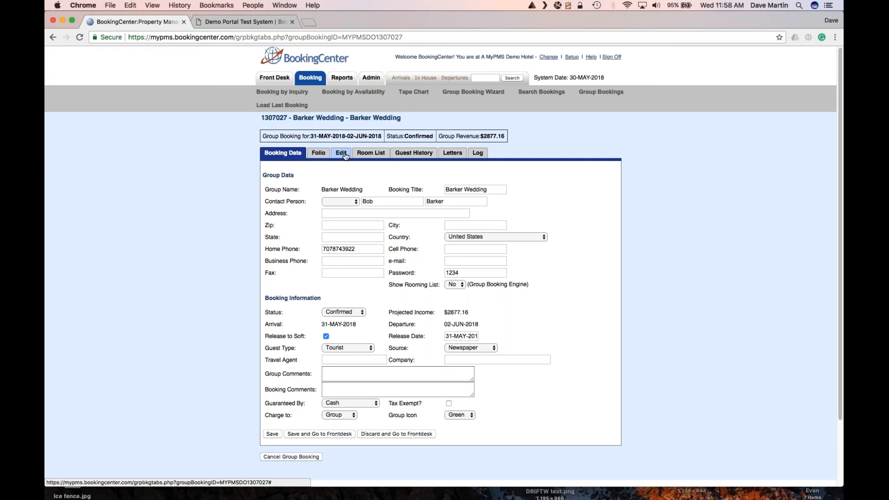
Show the group's room list of 11 confirmed Suite - King with FirePlace bookings.
{"action": "left_click", "coordinate": [369, 157]}
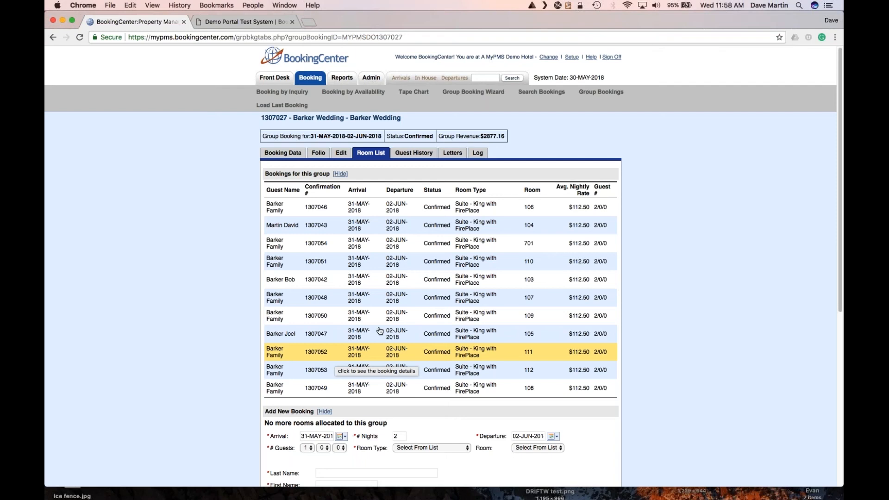
Open the room 107 Barker Family booking and reset its guest ID.
{"action": "left_click", "coordinate": [393, 298]}
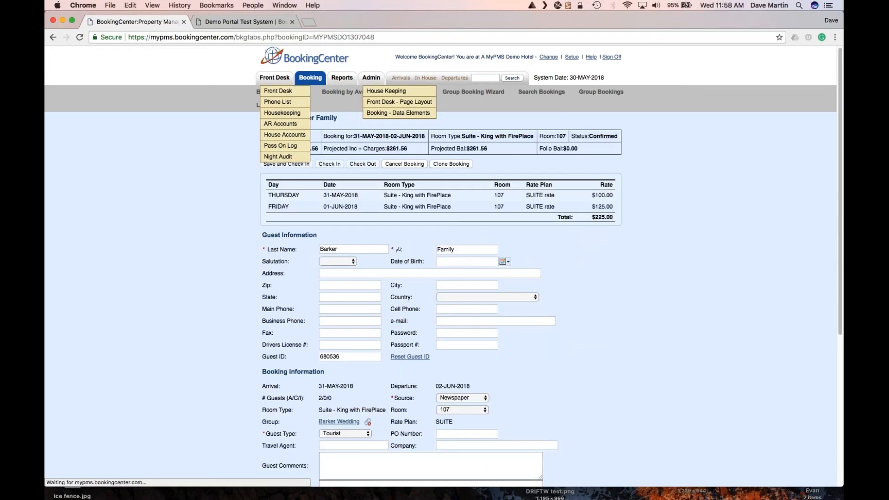
{"action": "scroll", "coordinate": [381, 334], "scroll_direction": "down", "scroll_amount": 2}
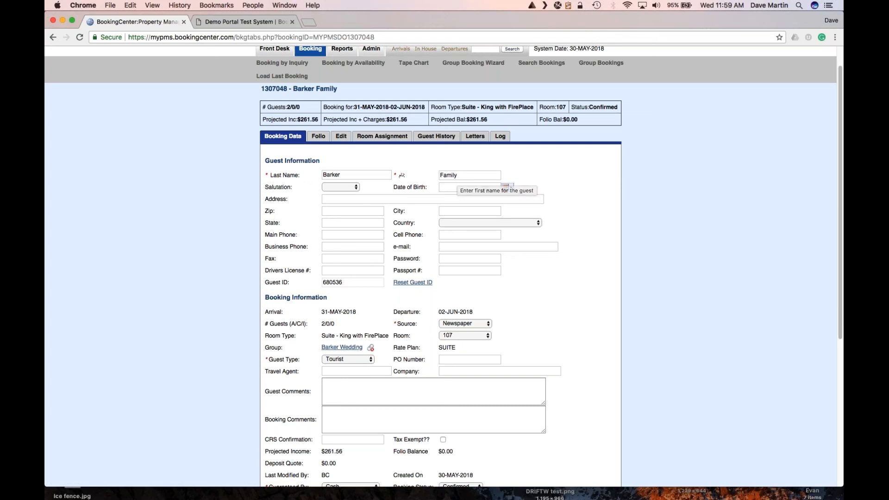
{"action": "left_click_drag", "start_coordinate": [266, 161], "coordinate": [439, 282]}
{"action": "left_click", "coordinate": [545, 291]}
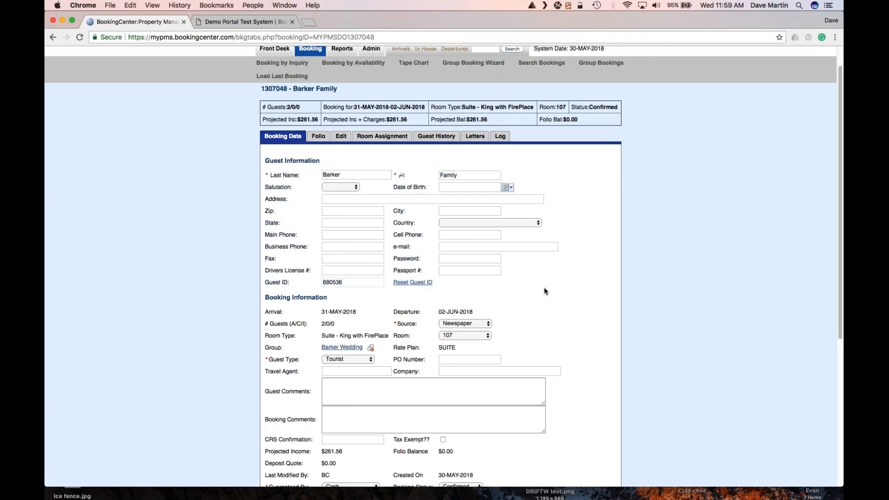
{"action": "left_click", "coordinate": [411, 283]}
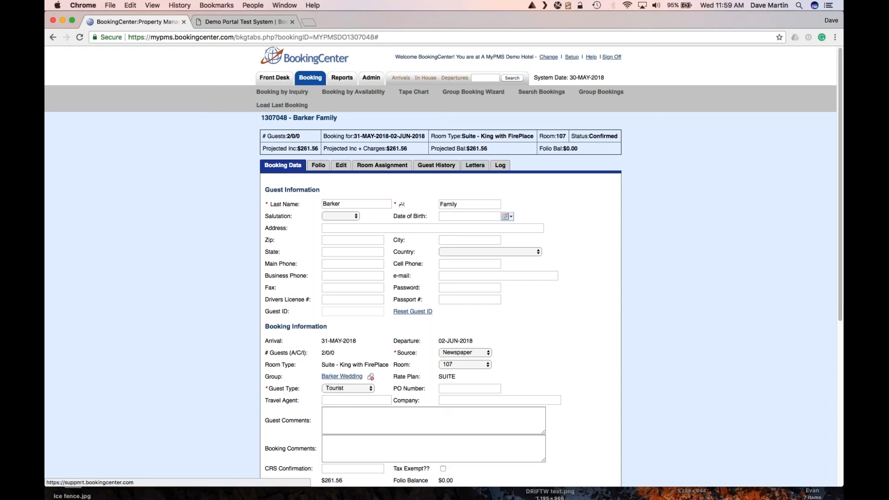
{"action": "left_click", "coordinate": [591, 57]}
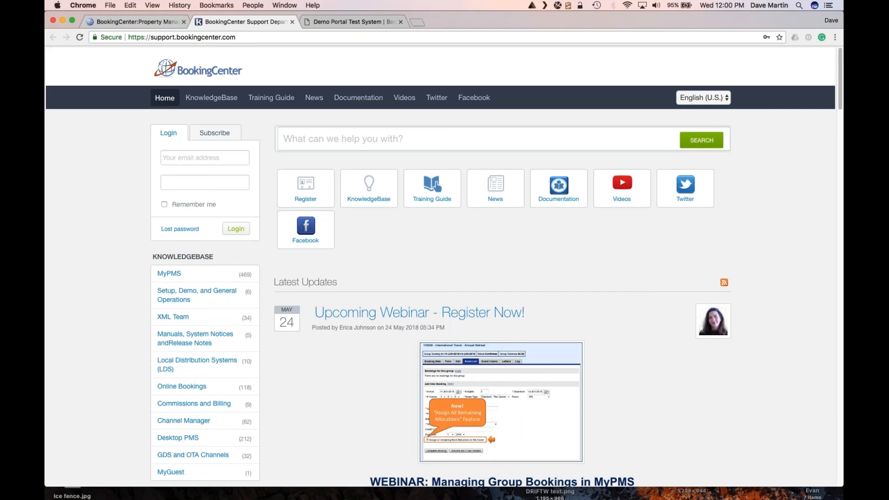
{"action": "left_click", "coordinate": [151, 21]}
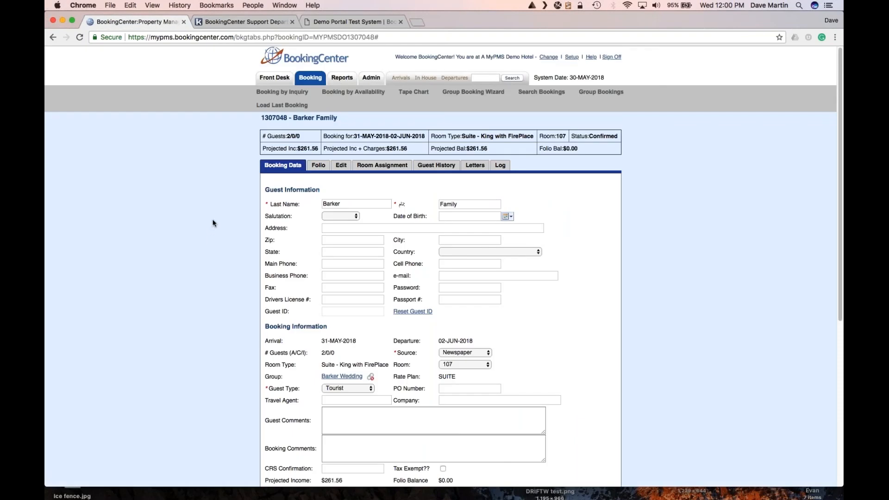